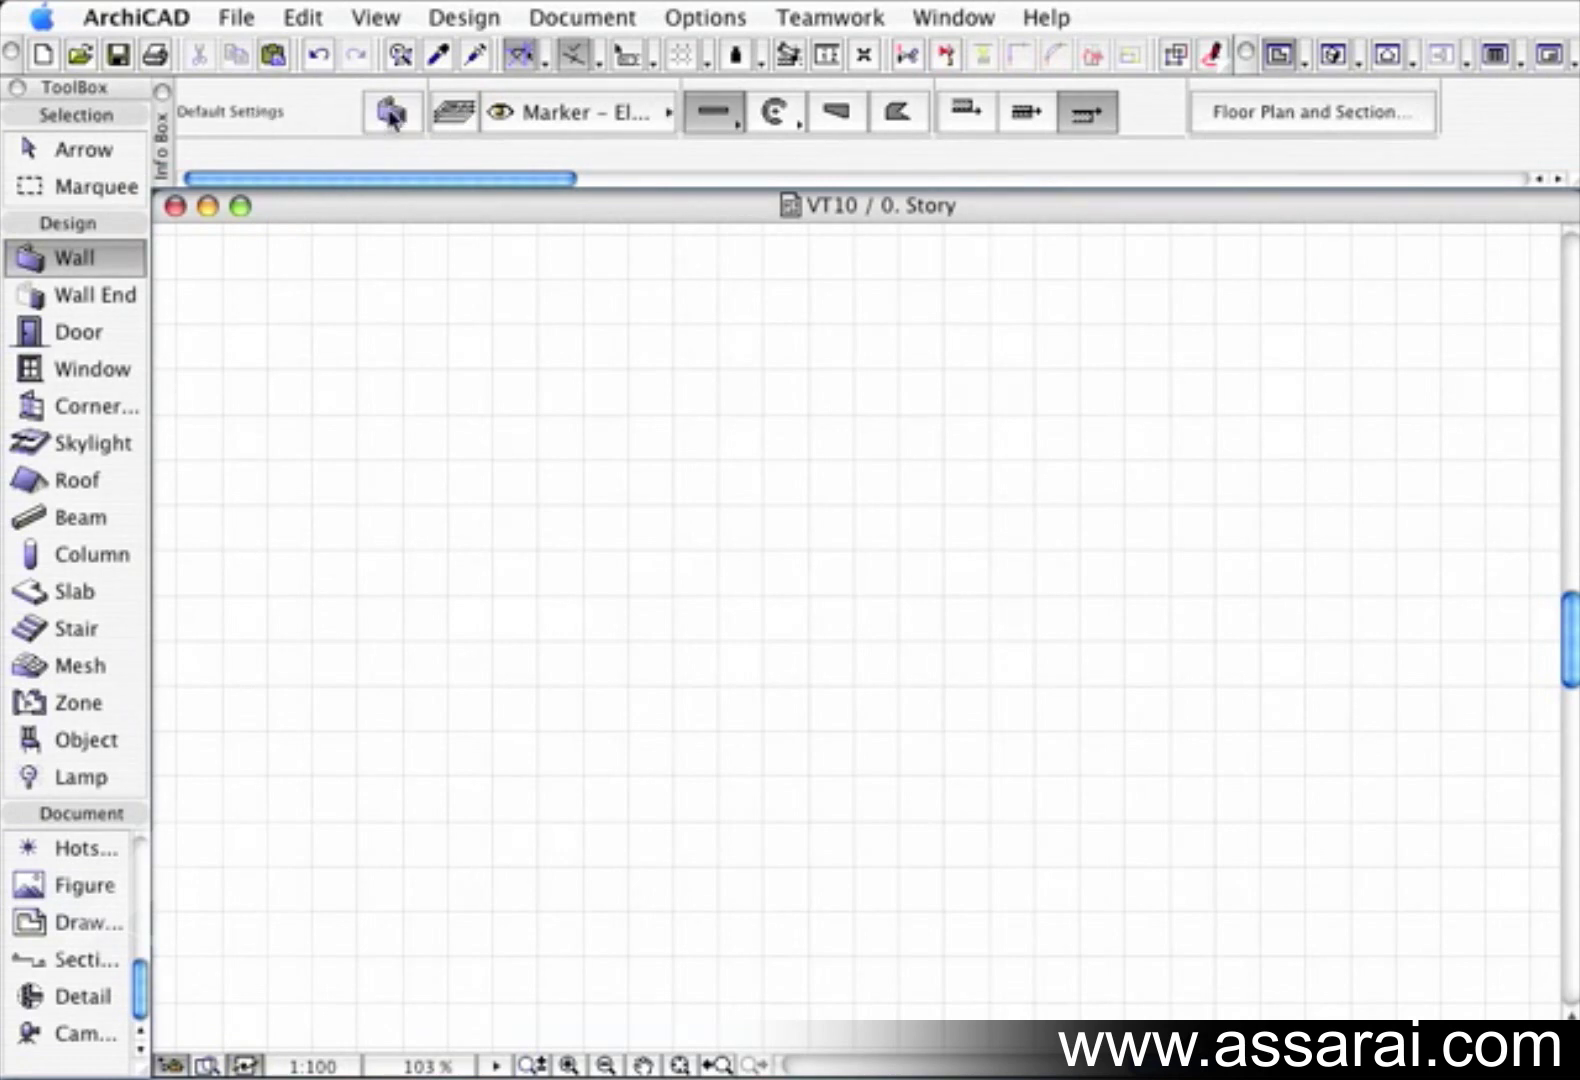
# Glance at Layer Settings, then put new walls on the Structural - Bearing layer
pyautogui.click(455, 115)
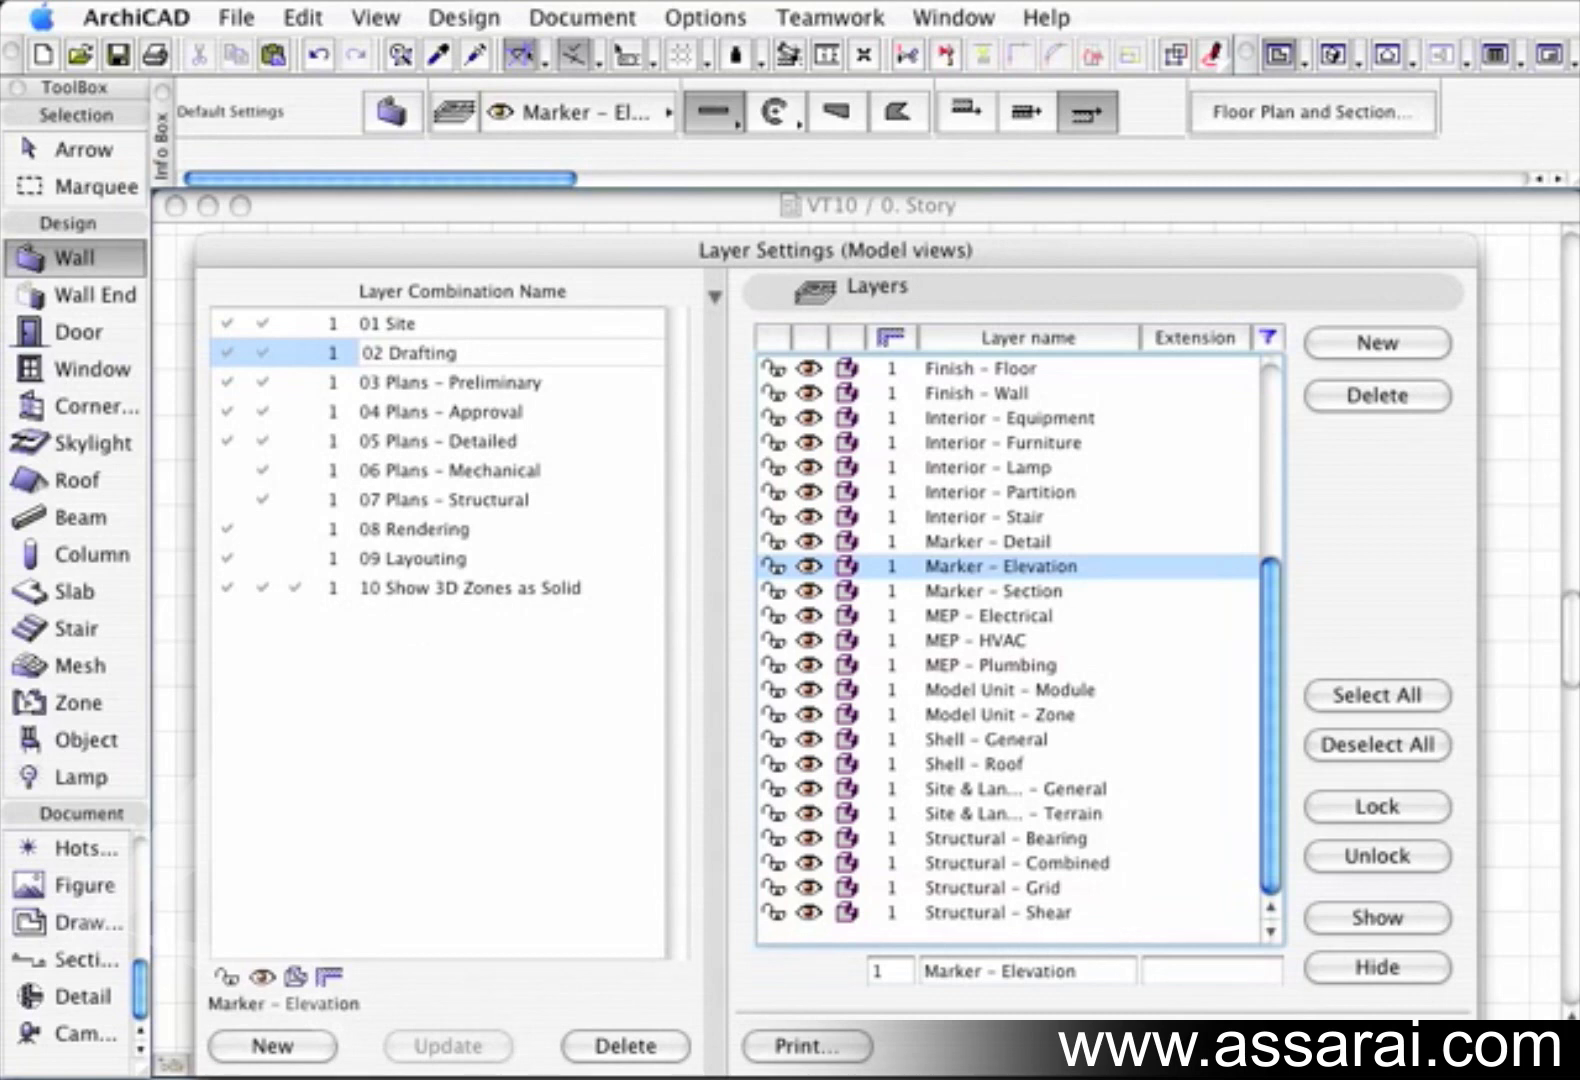
pyautogui.press('Return')
pyautogui.click(592, 133)
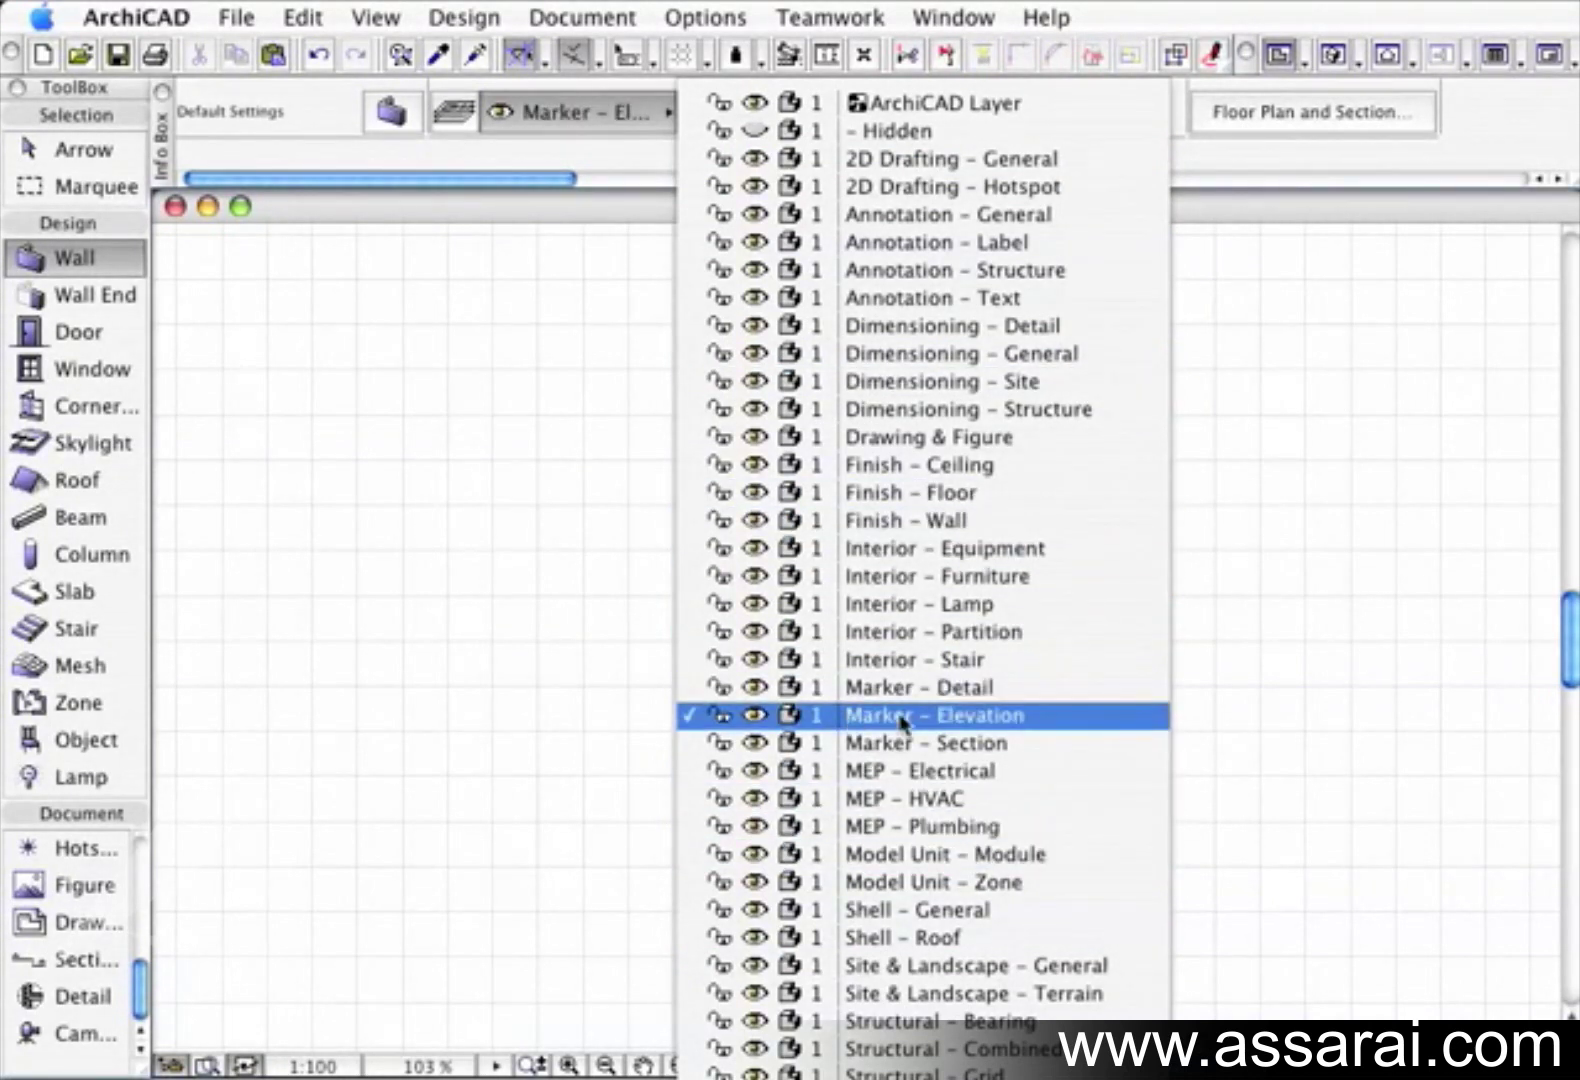
pyautogui.click(926, 1026)
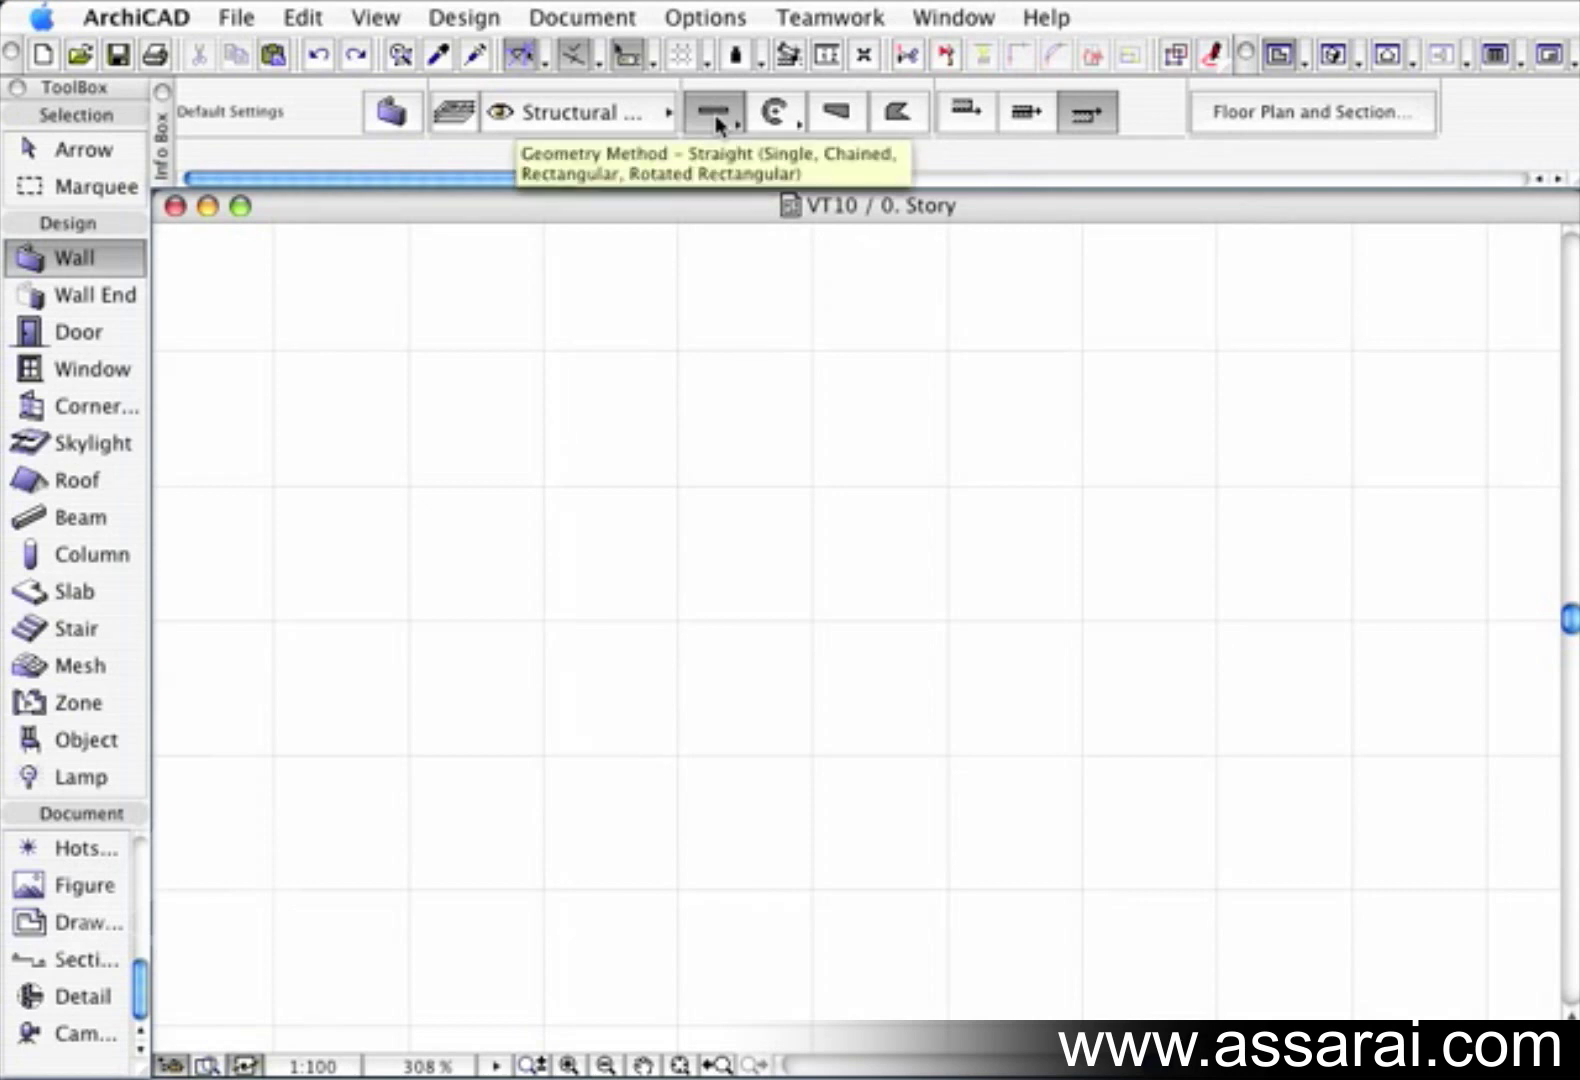
pyautogui.click(463, 425)
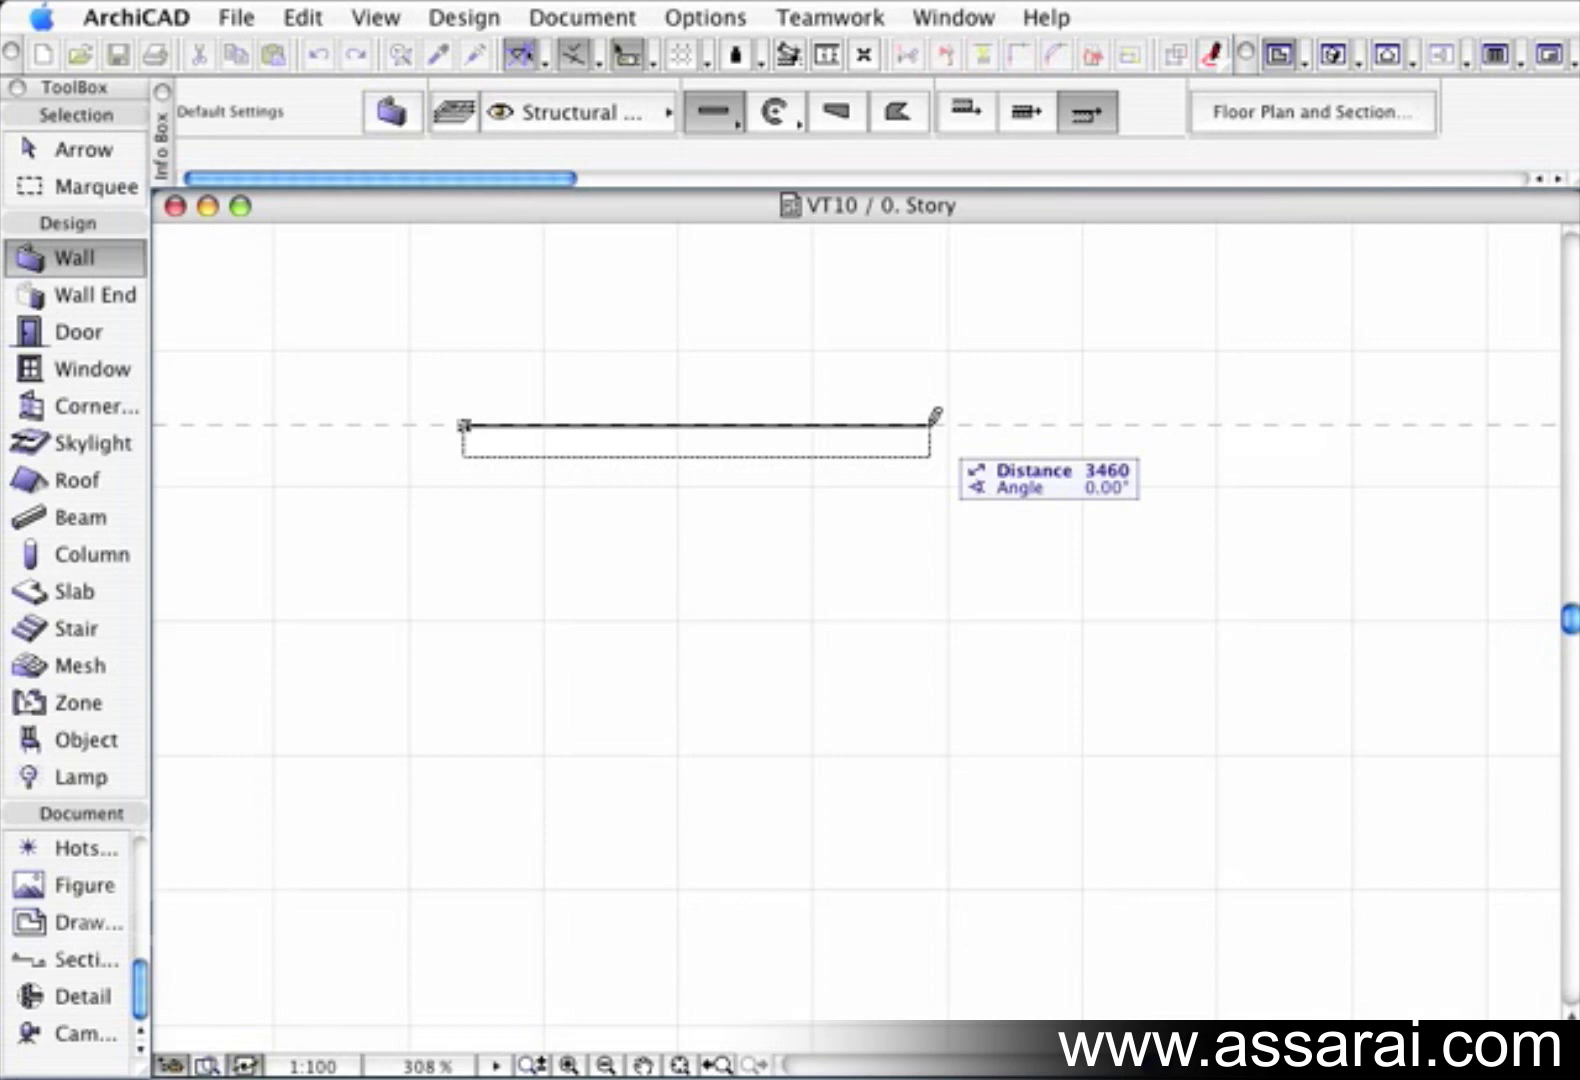
pyautogui.write('50')
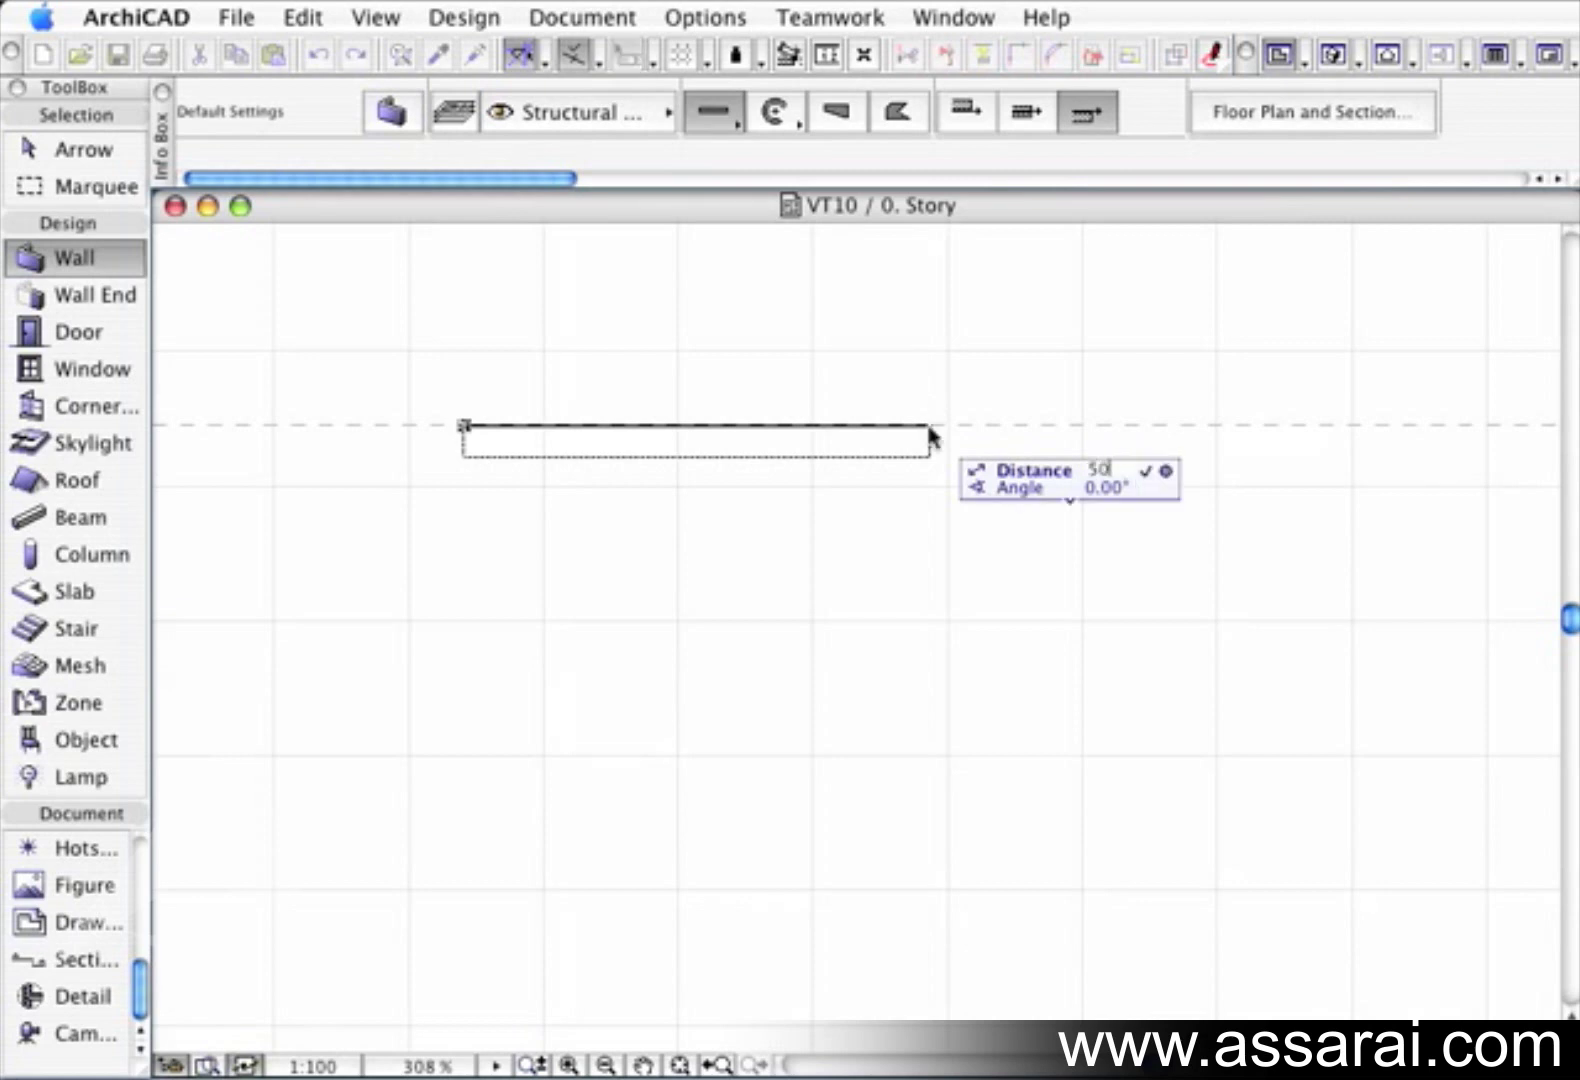
pyautogui.write('00')
pyautogui.press('Return')
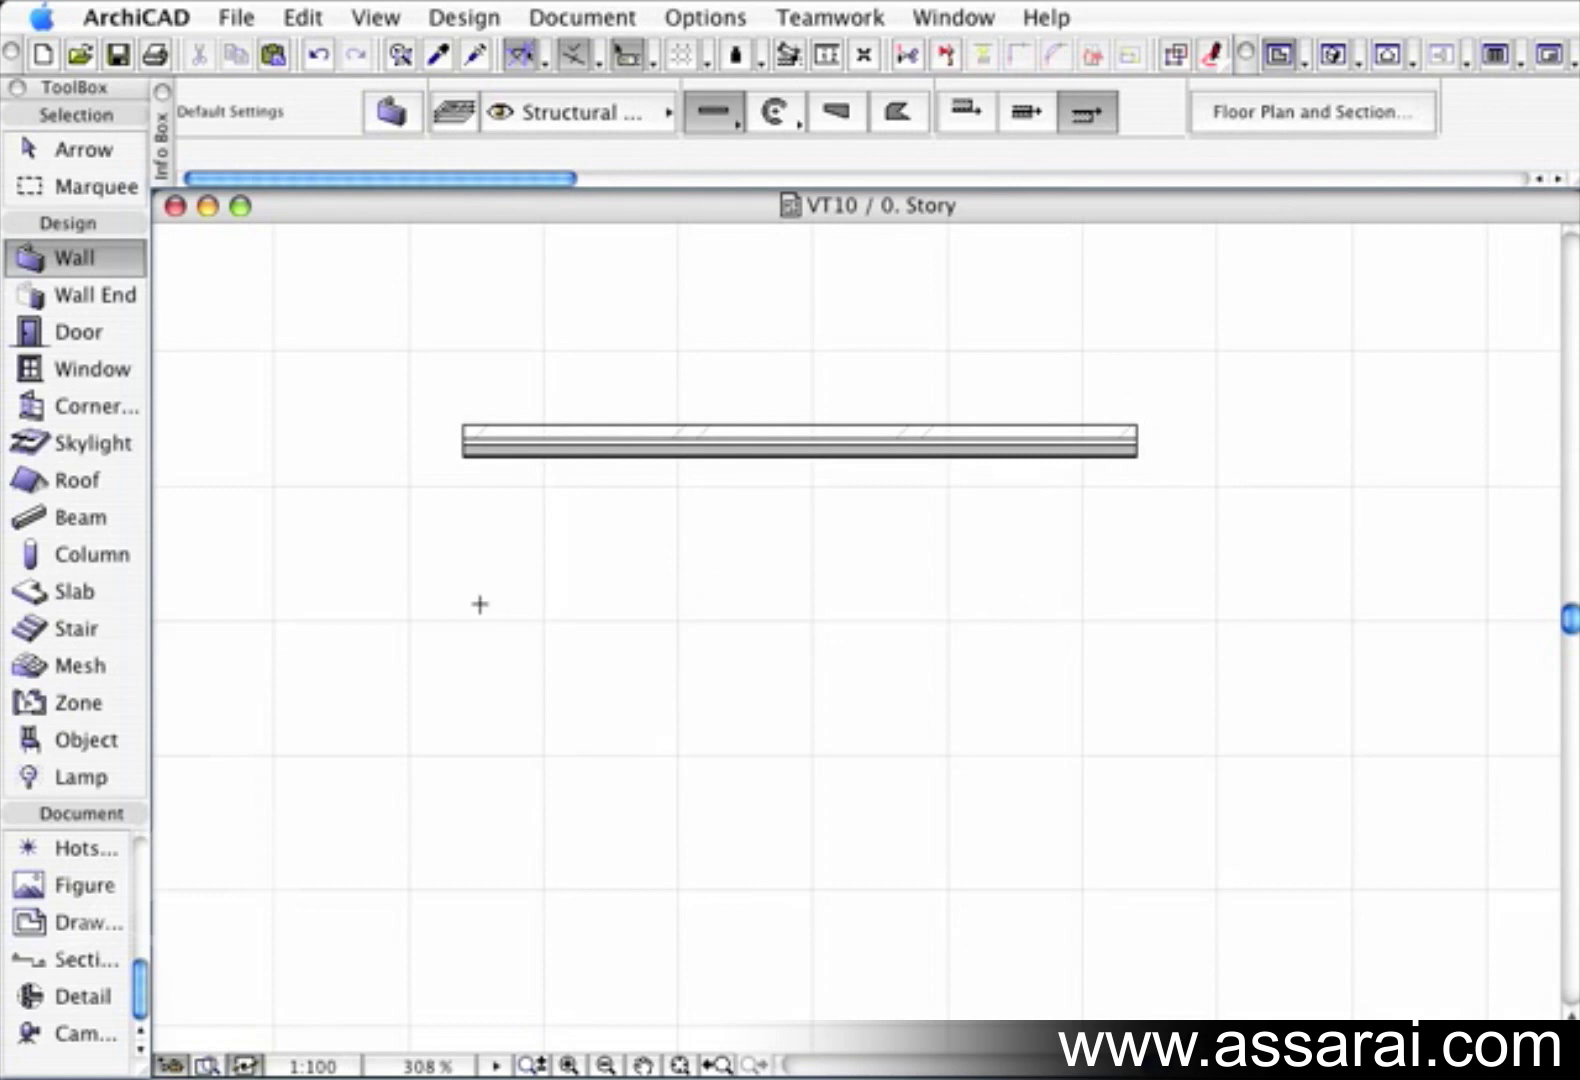
pyautogui.click(478, 603)
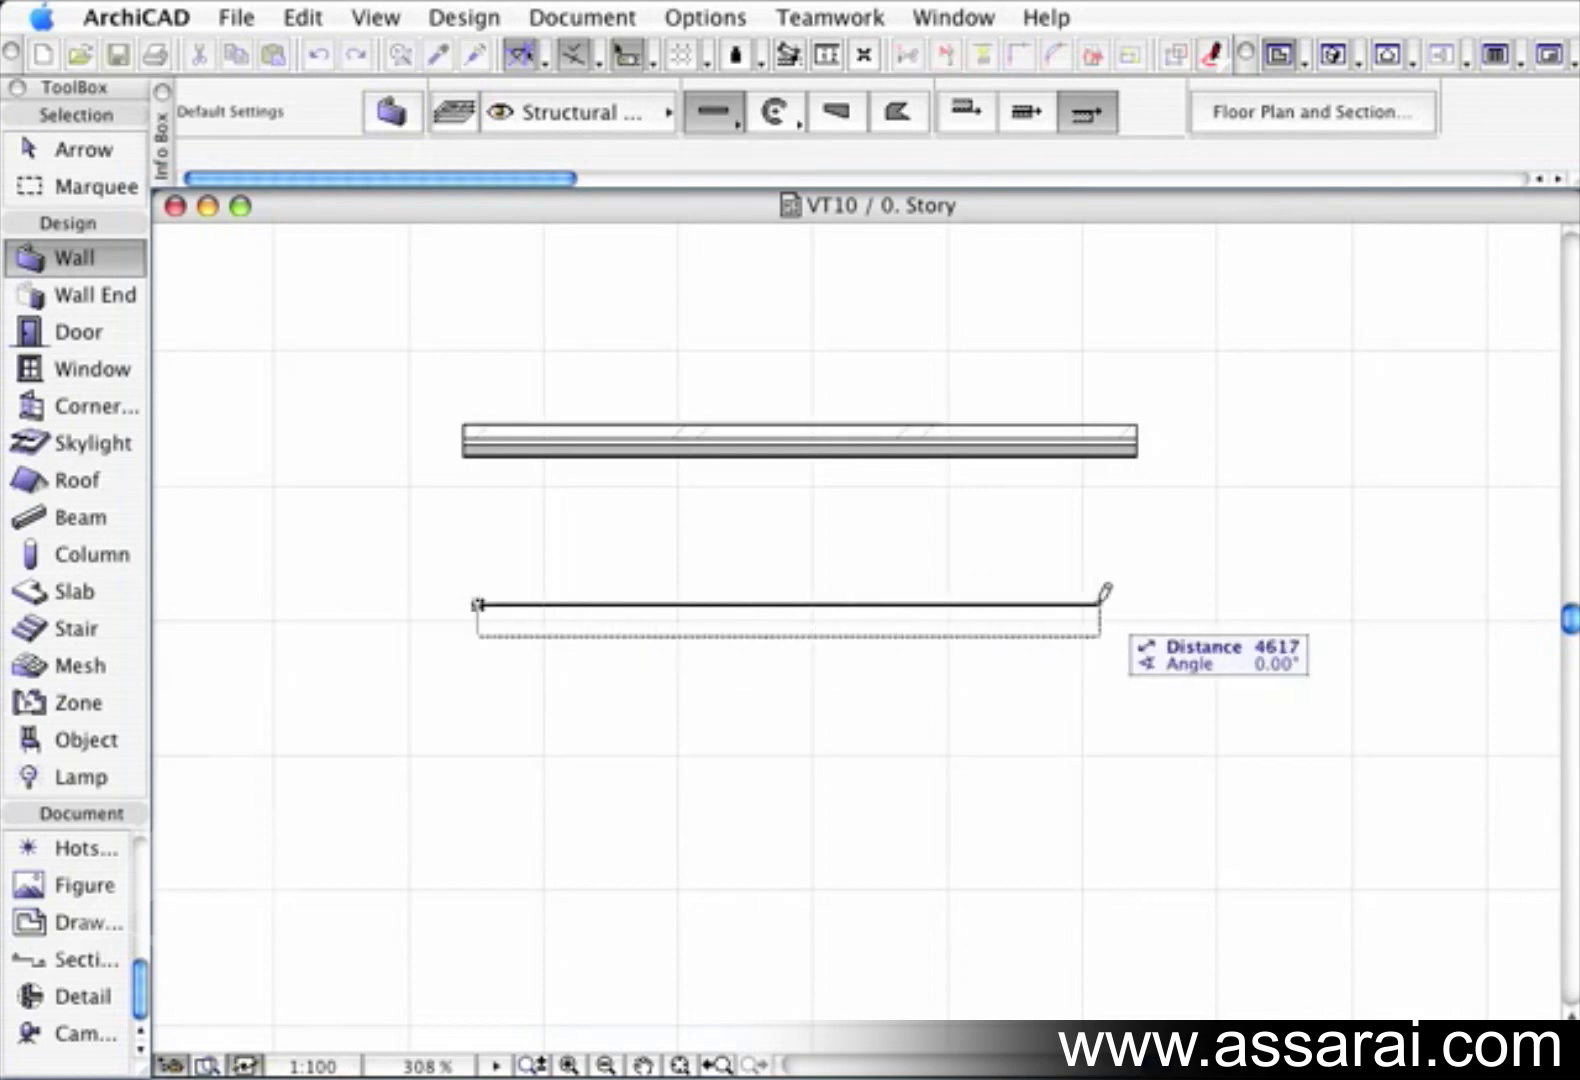
pyautogui.click(1137, 603)
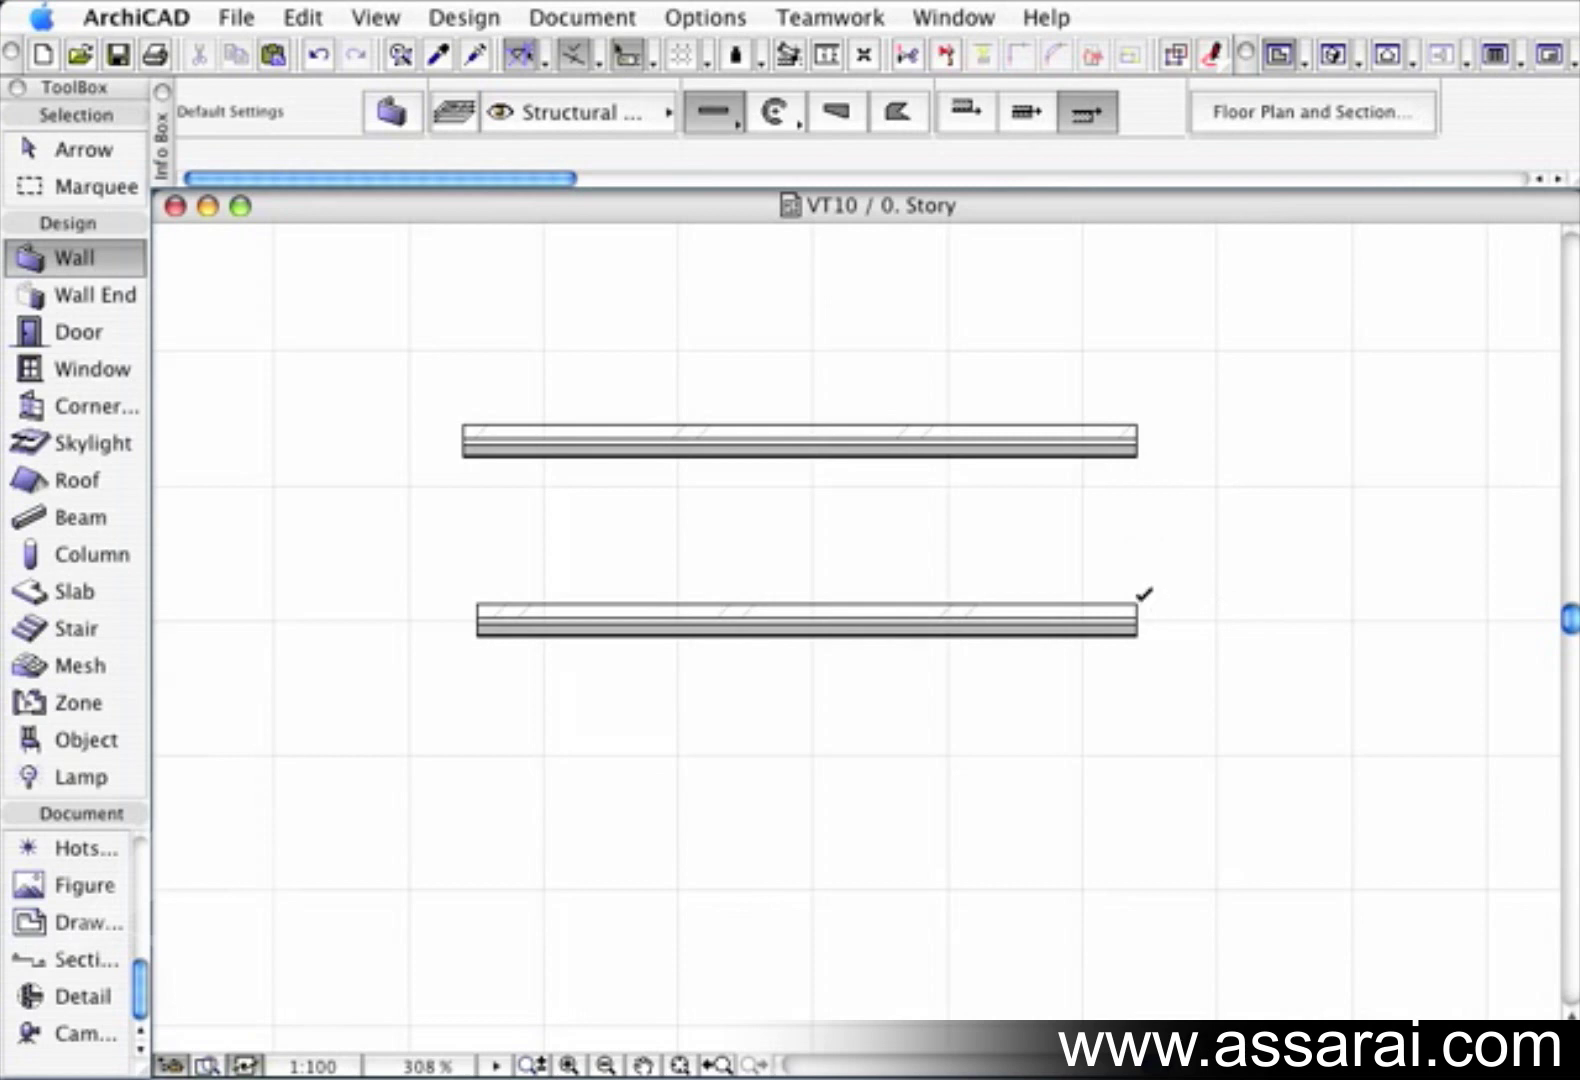
pyautogui.click(1137, 602)
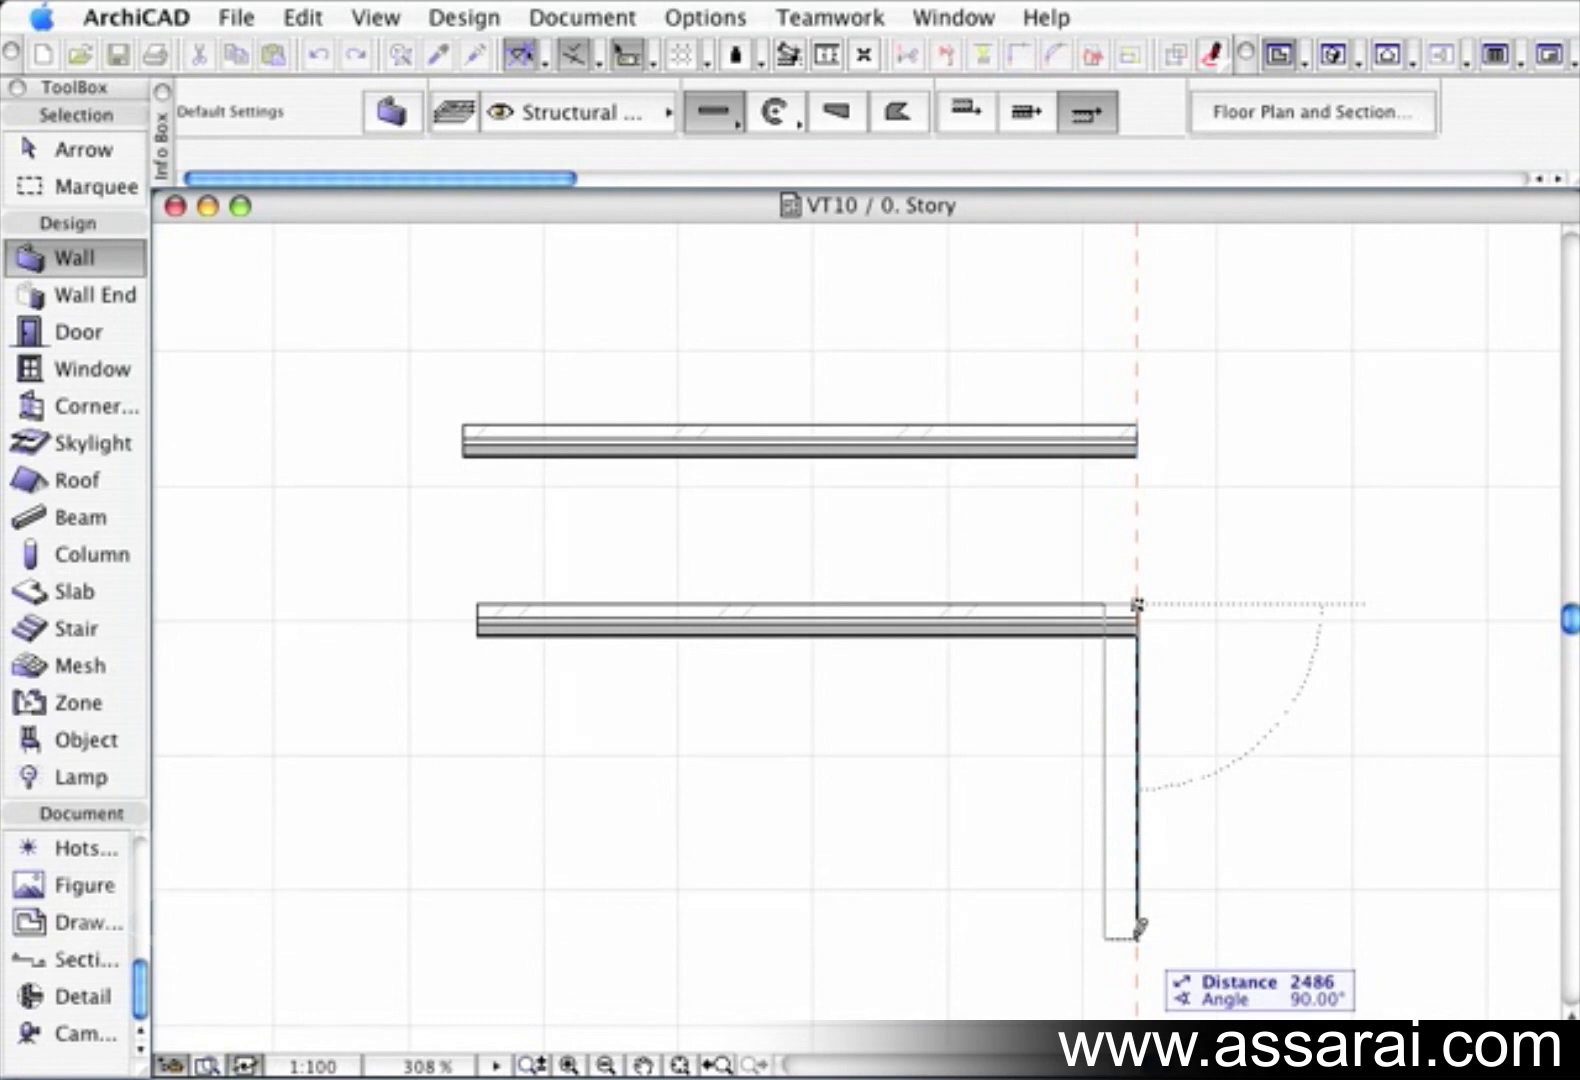
pyautogui.click(1137, 927)
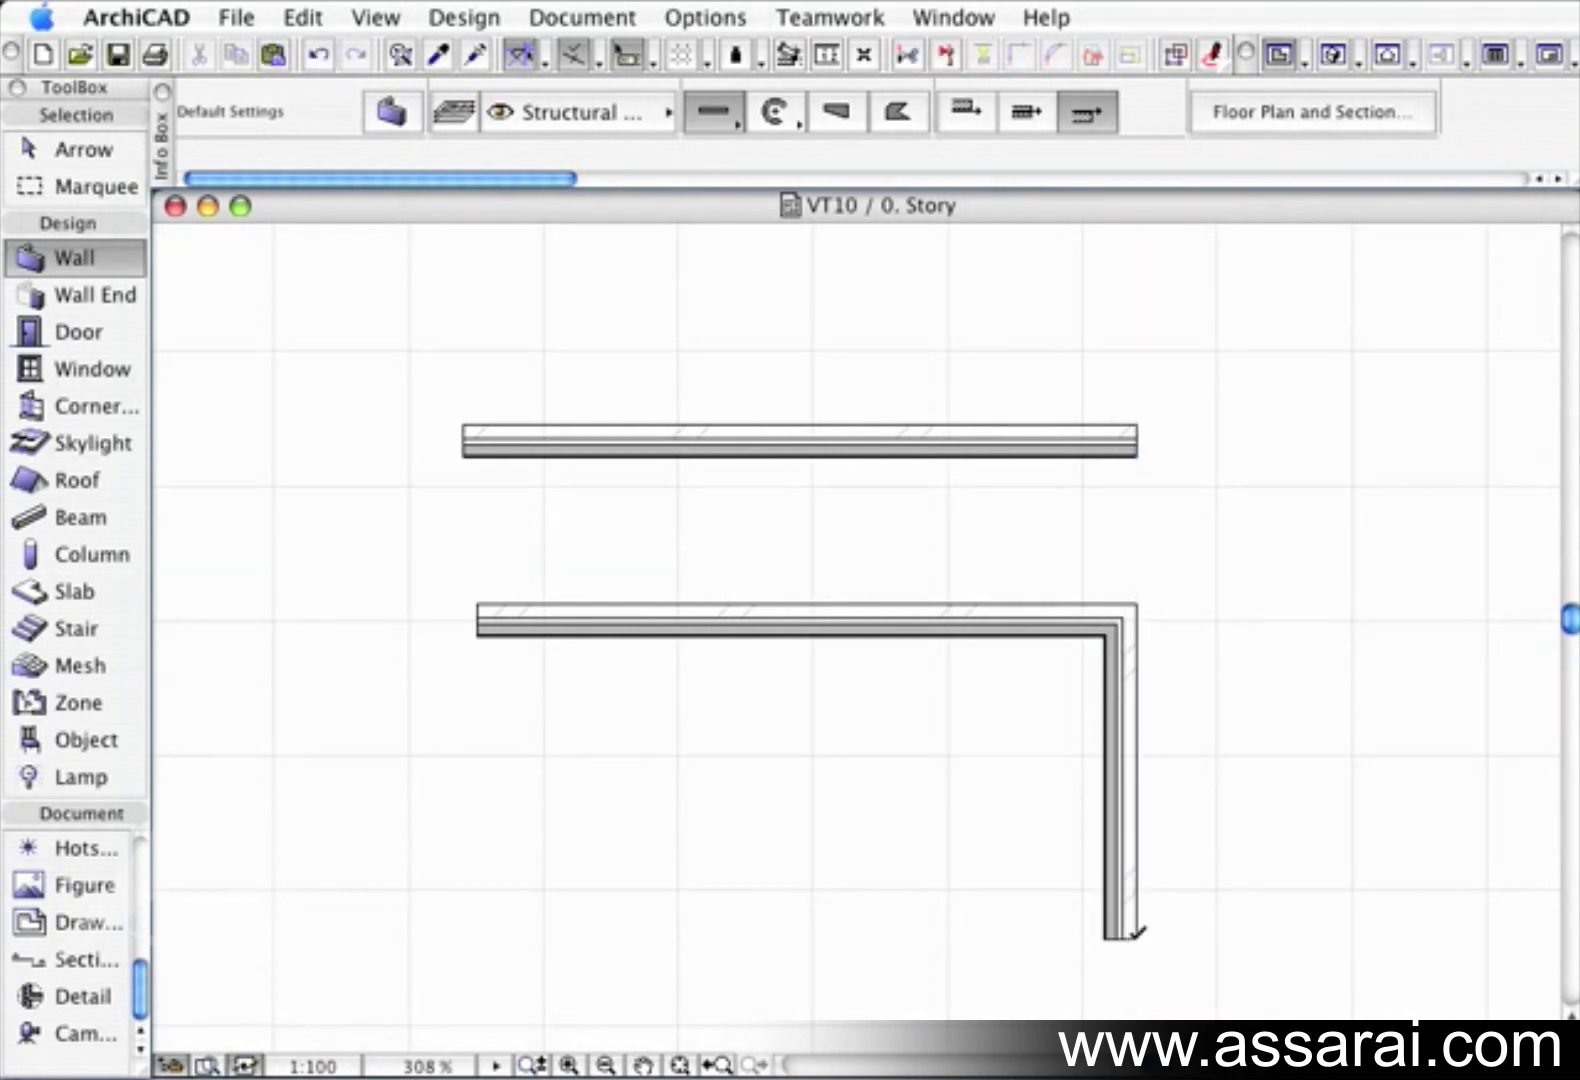
pyautogui.hotkey('ctrl', 'z')
pyautogui.hotkey('ctrl', 'z')
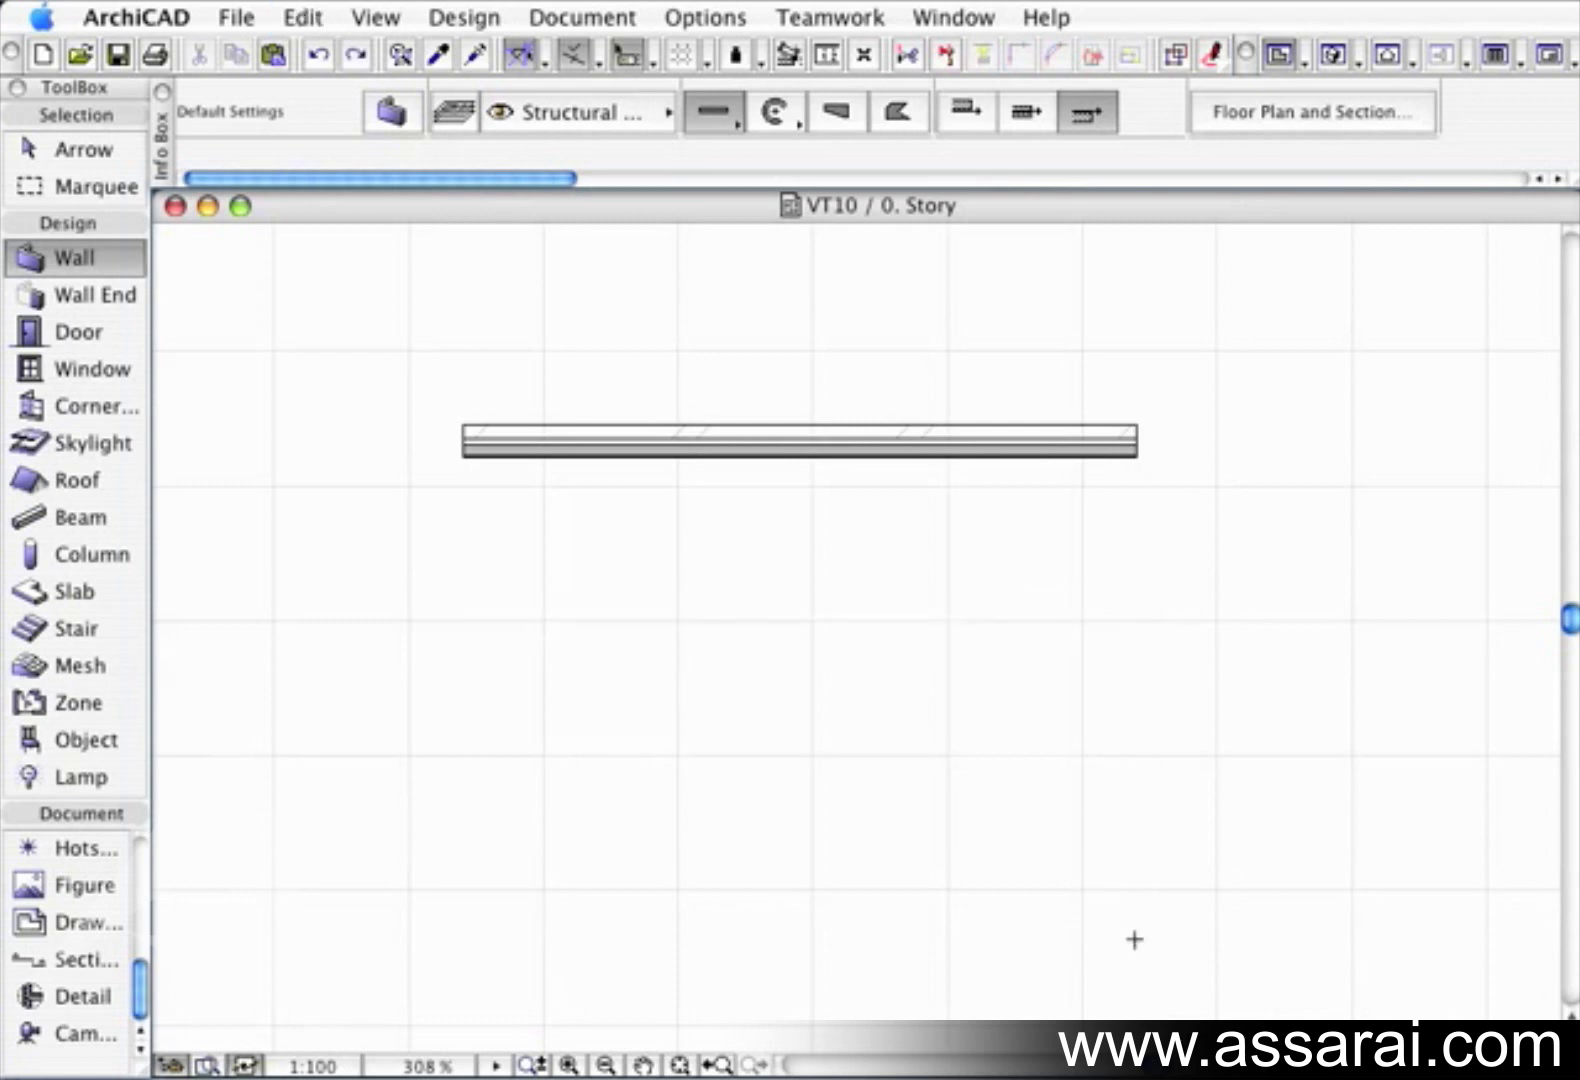
pyautogui.hotkey('ctrl', 'z')
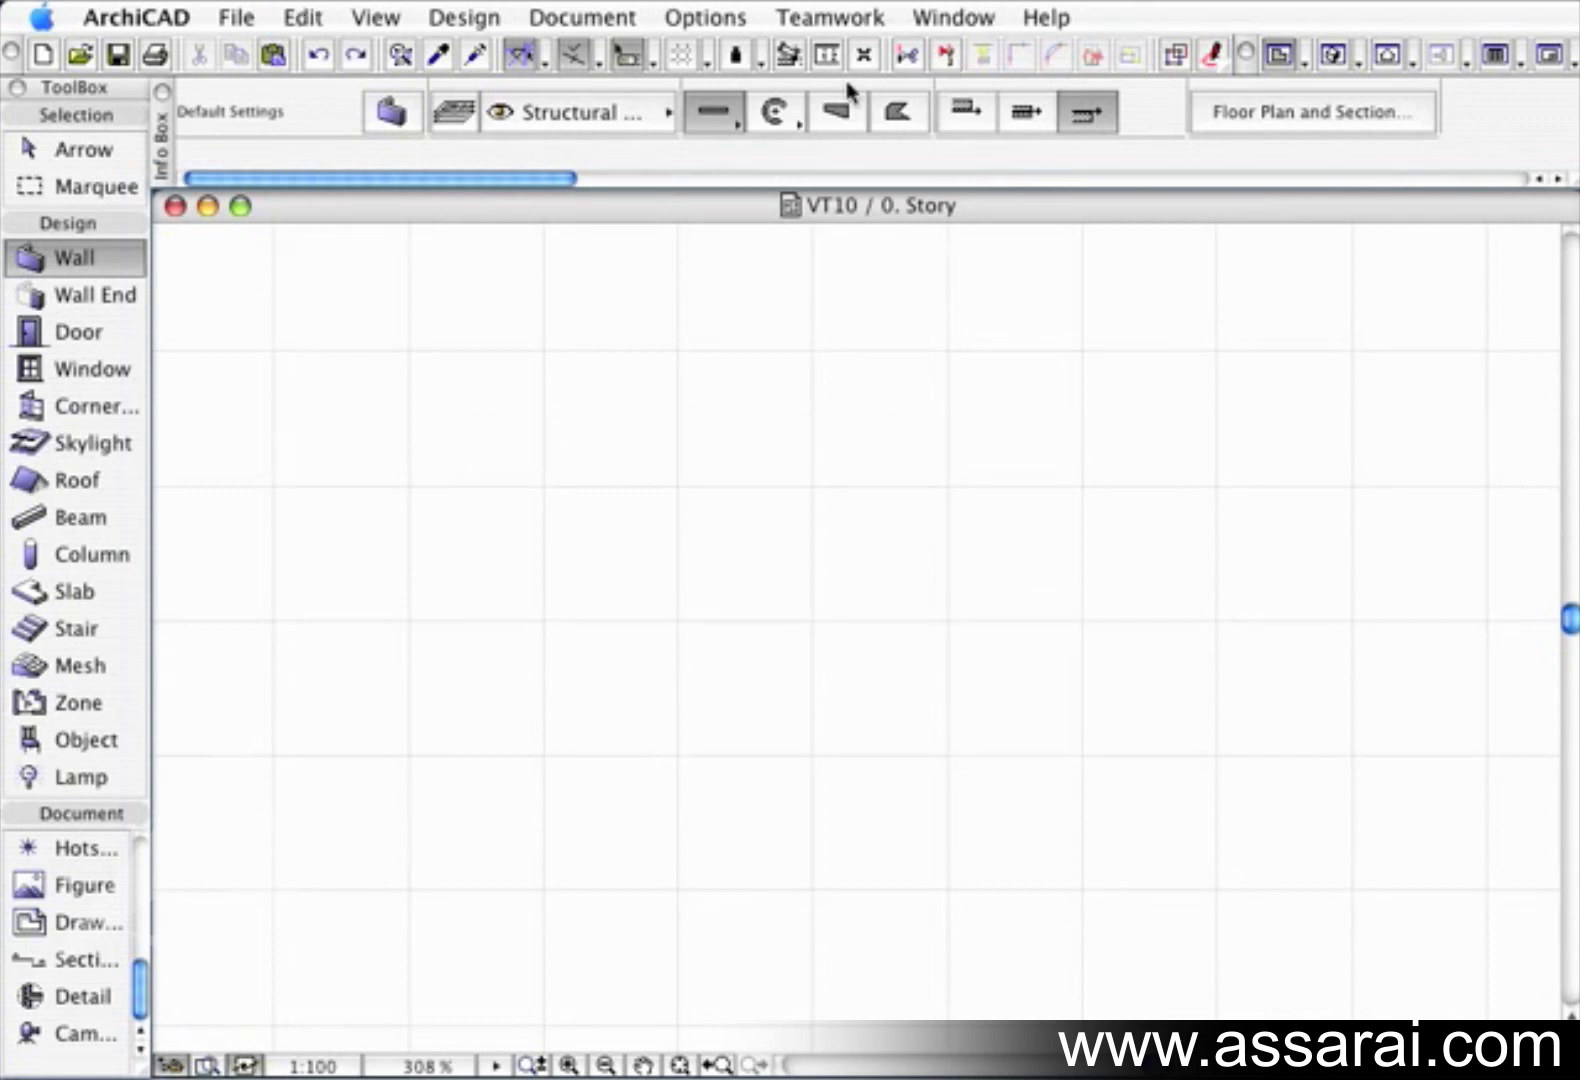
pyautogui.click(733, 124)
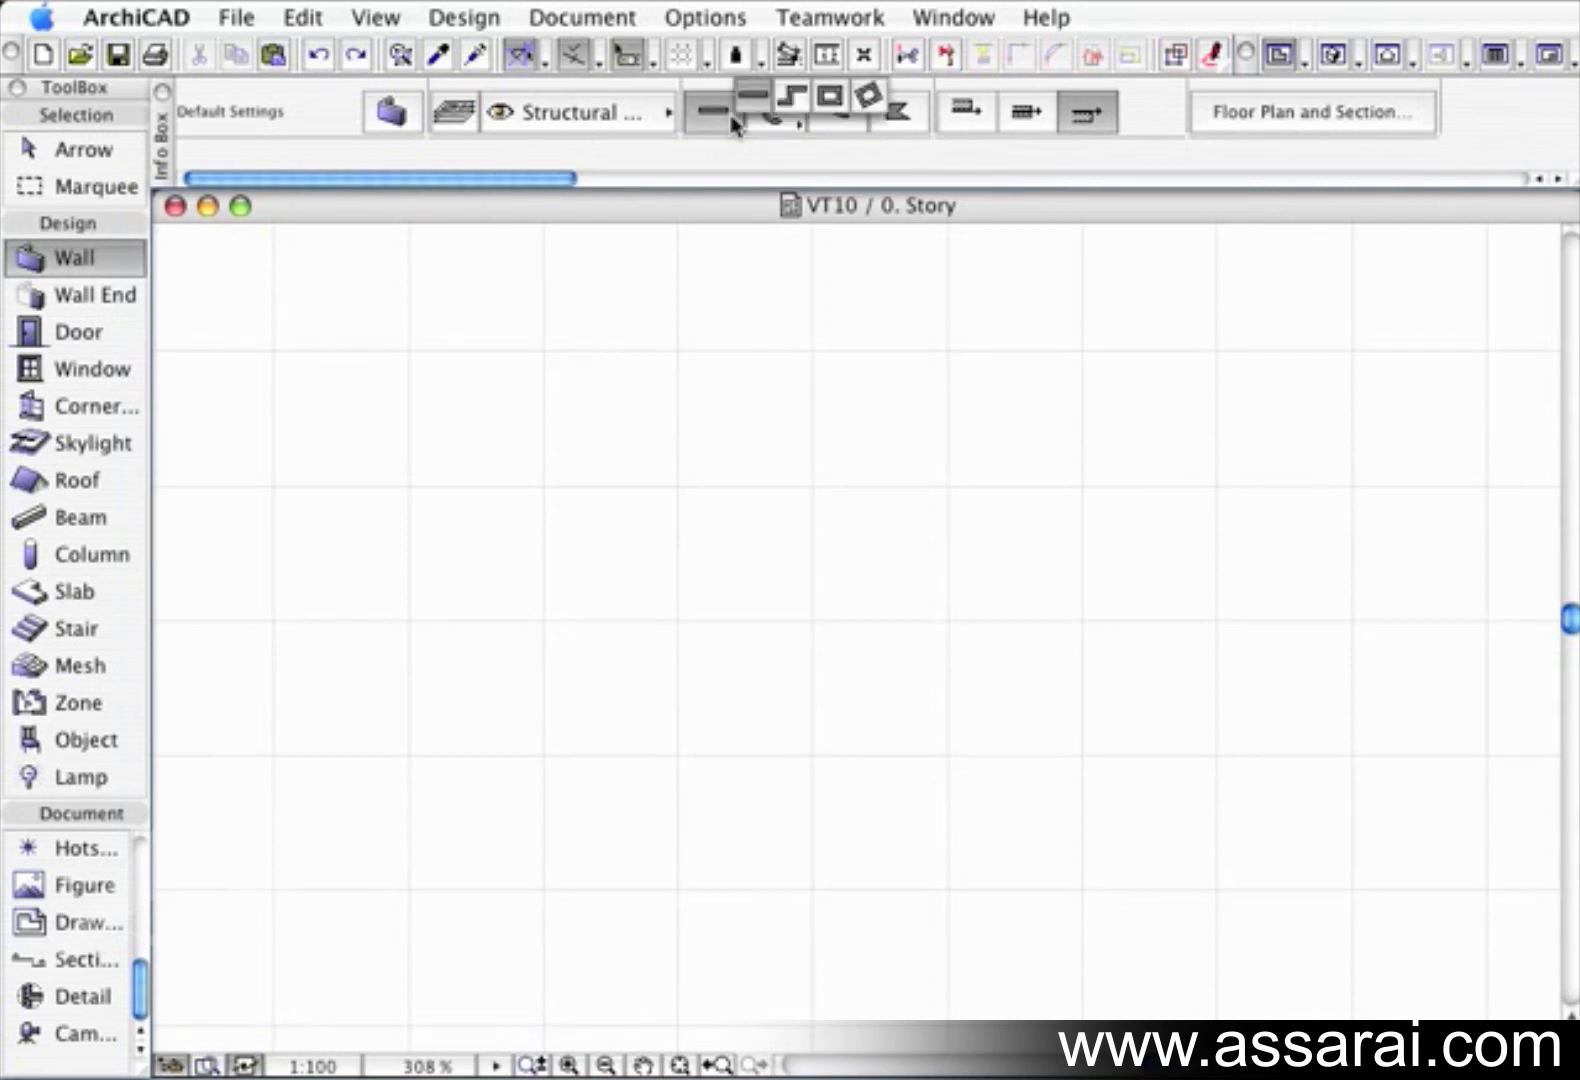
# Draw a chained wall: zigzag corners, a curved arc downward, then a short straight return
pyautogui.click(781, 101)
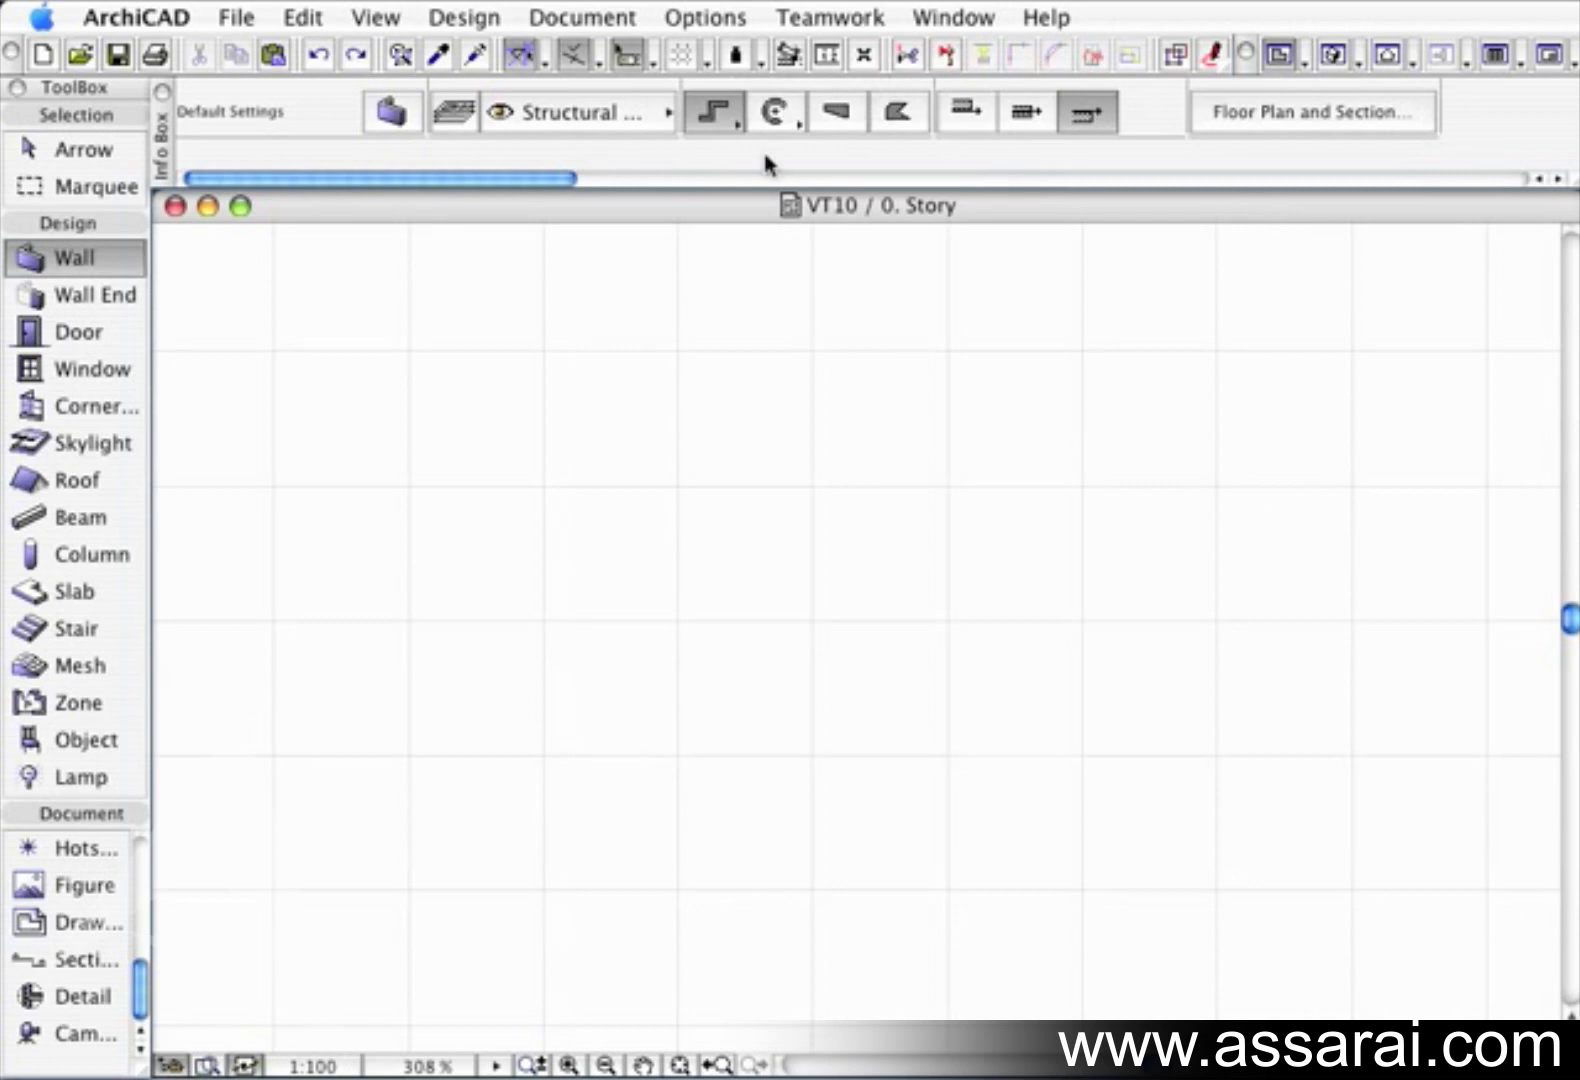
pyautogui.click(262, 484)
pyautogui.click(611, 374)
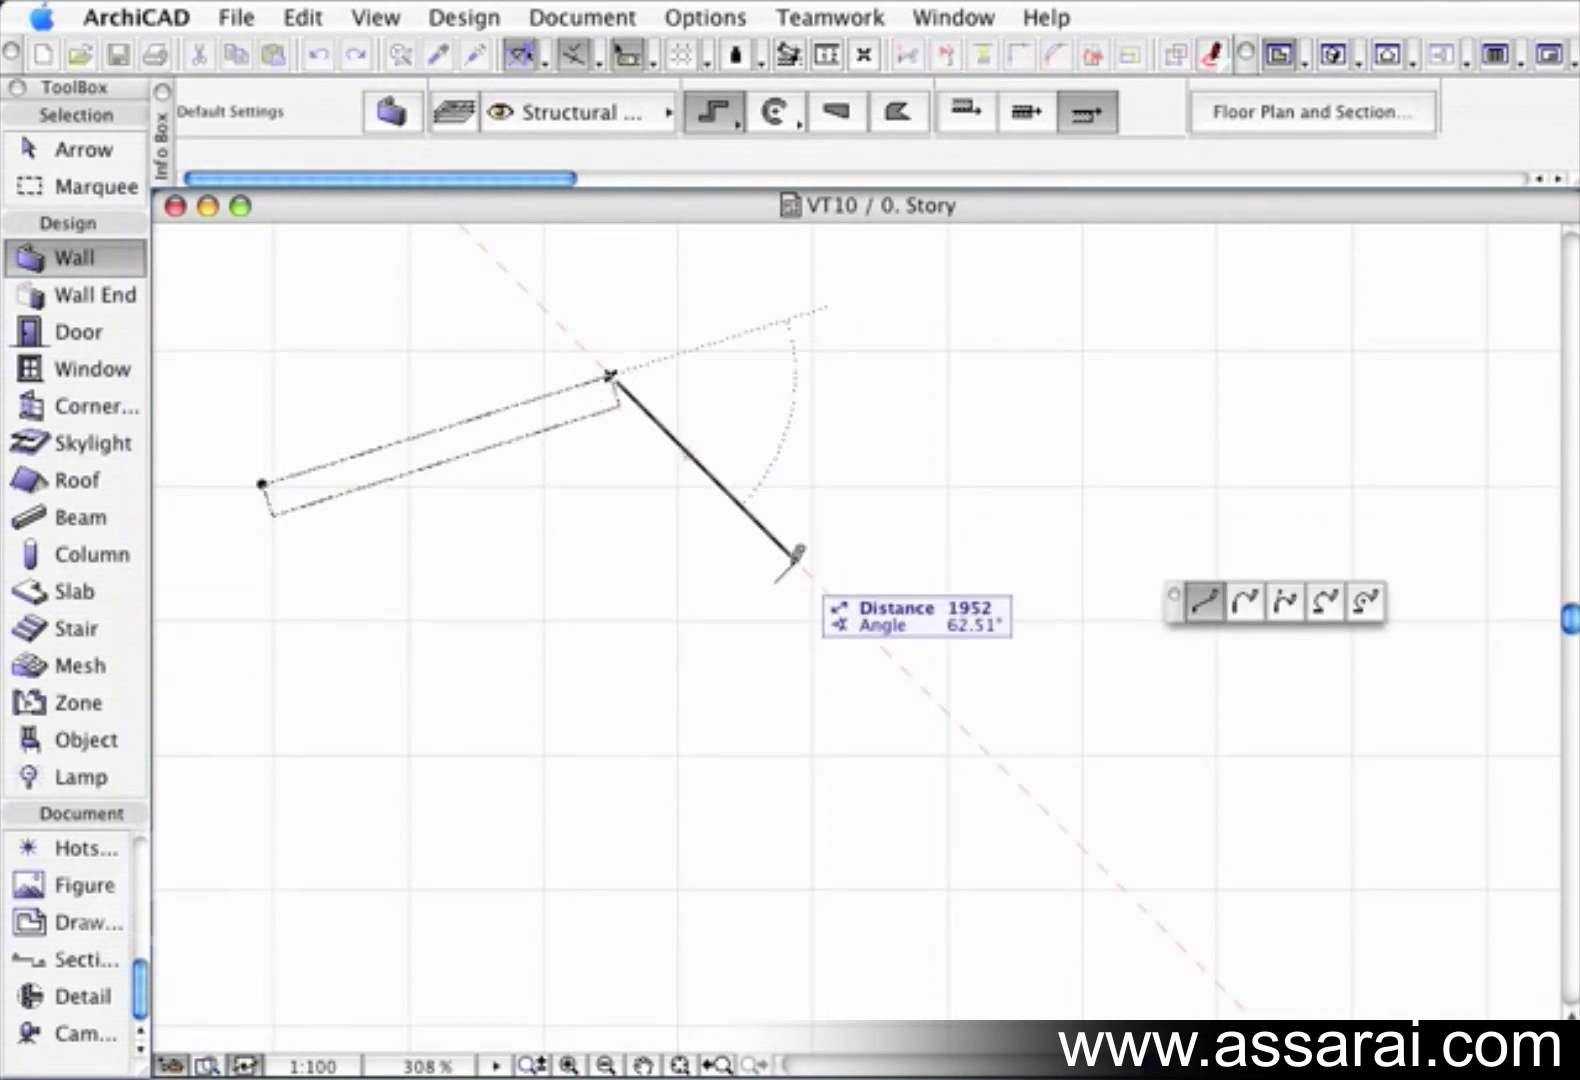
pyautogui.click(797, 555)
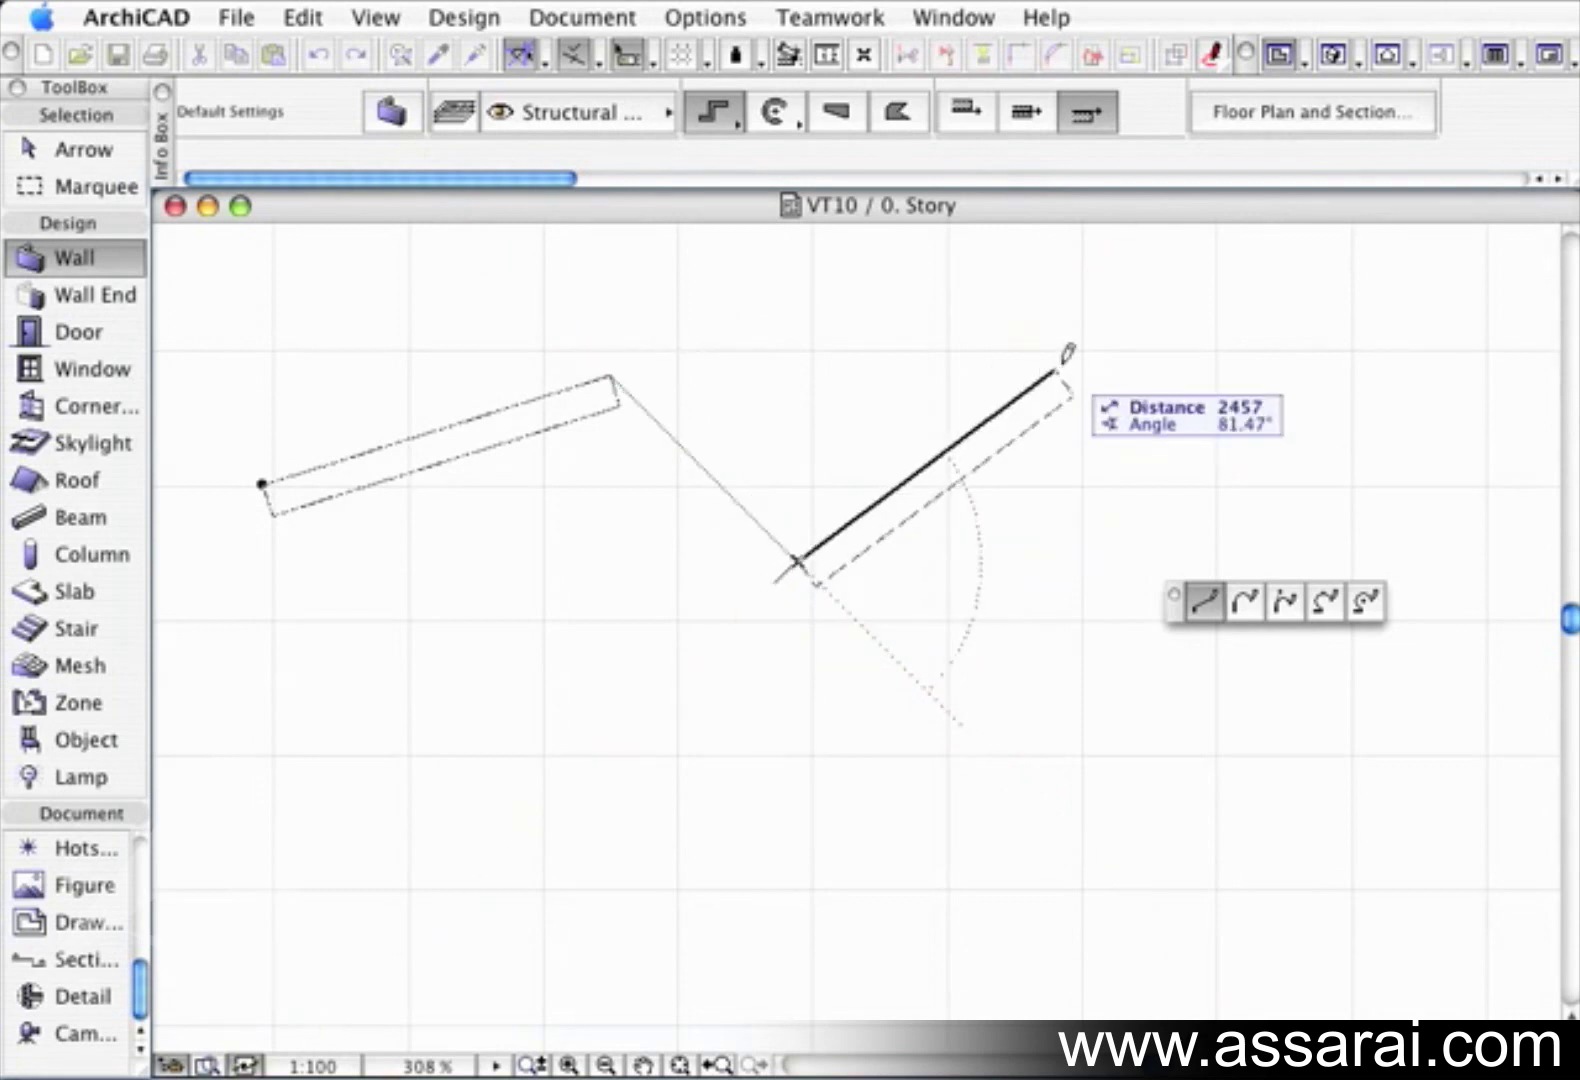
pyautogui.click(1074, 362)
pyautogui.click(1284, 602)
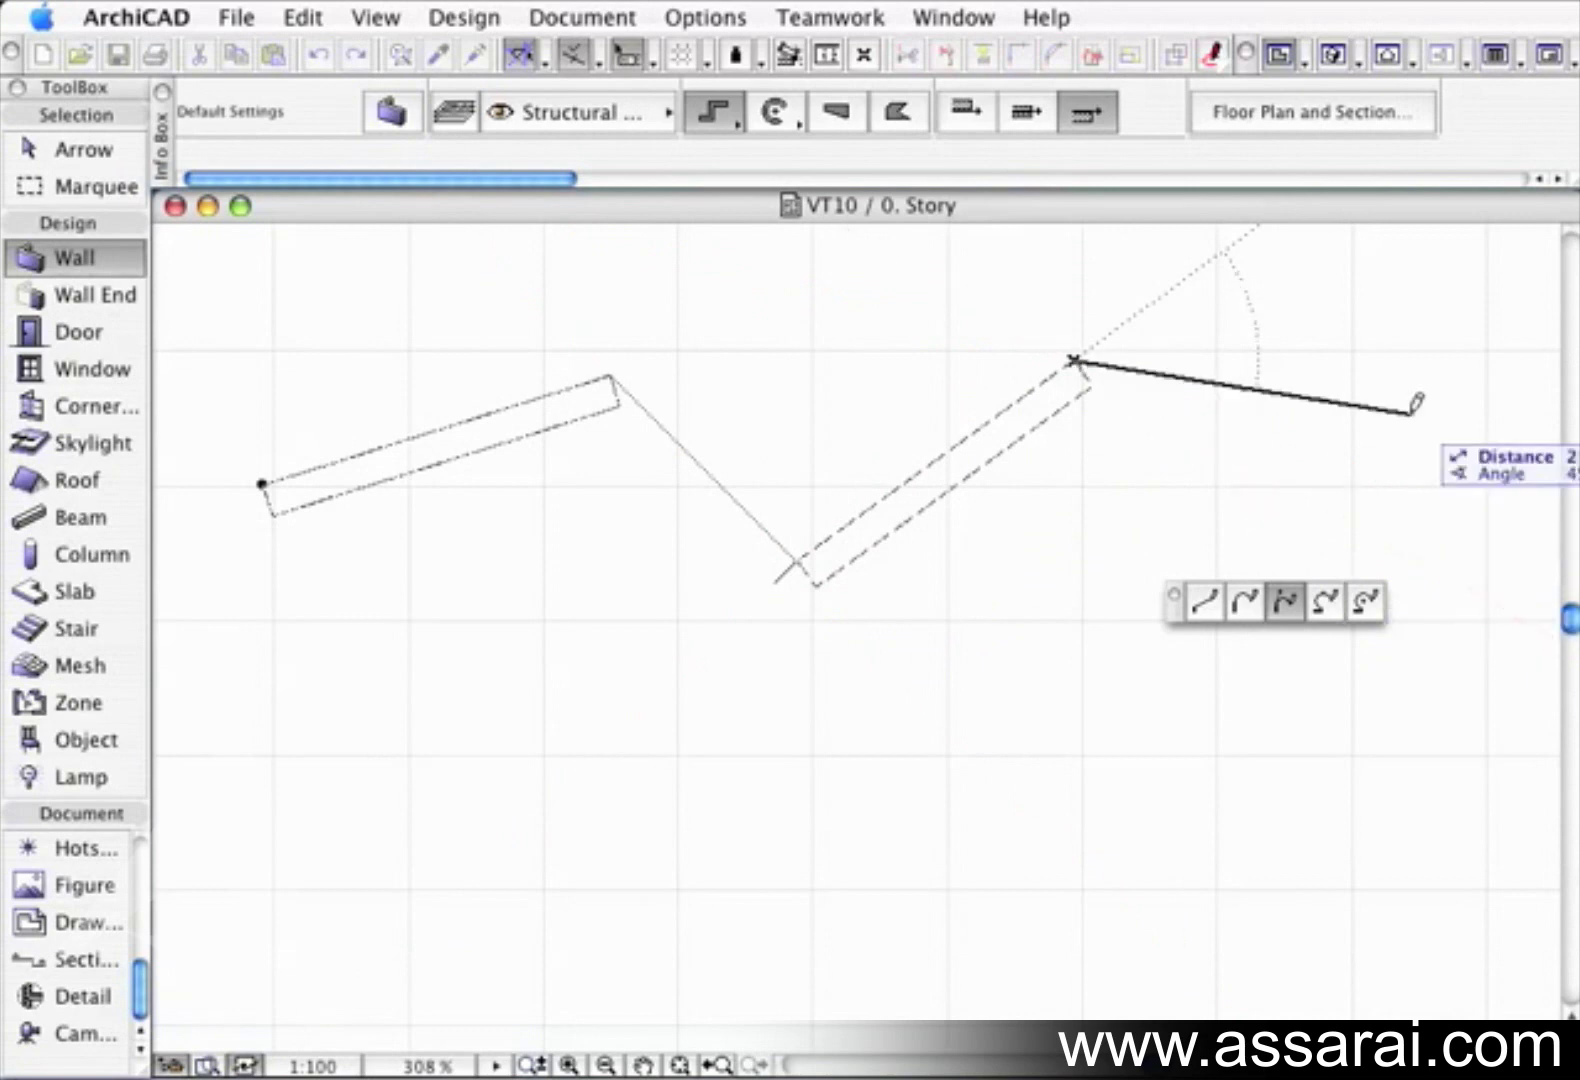
pyautogui.click(1434, 678)
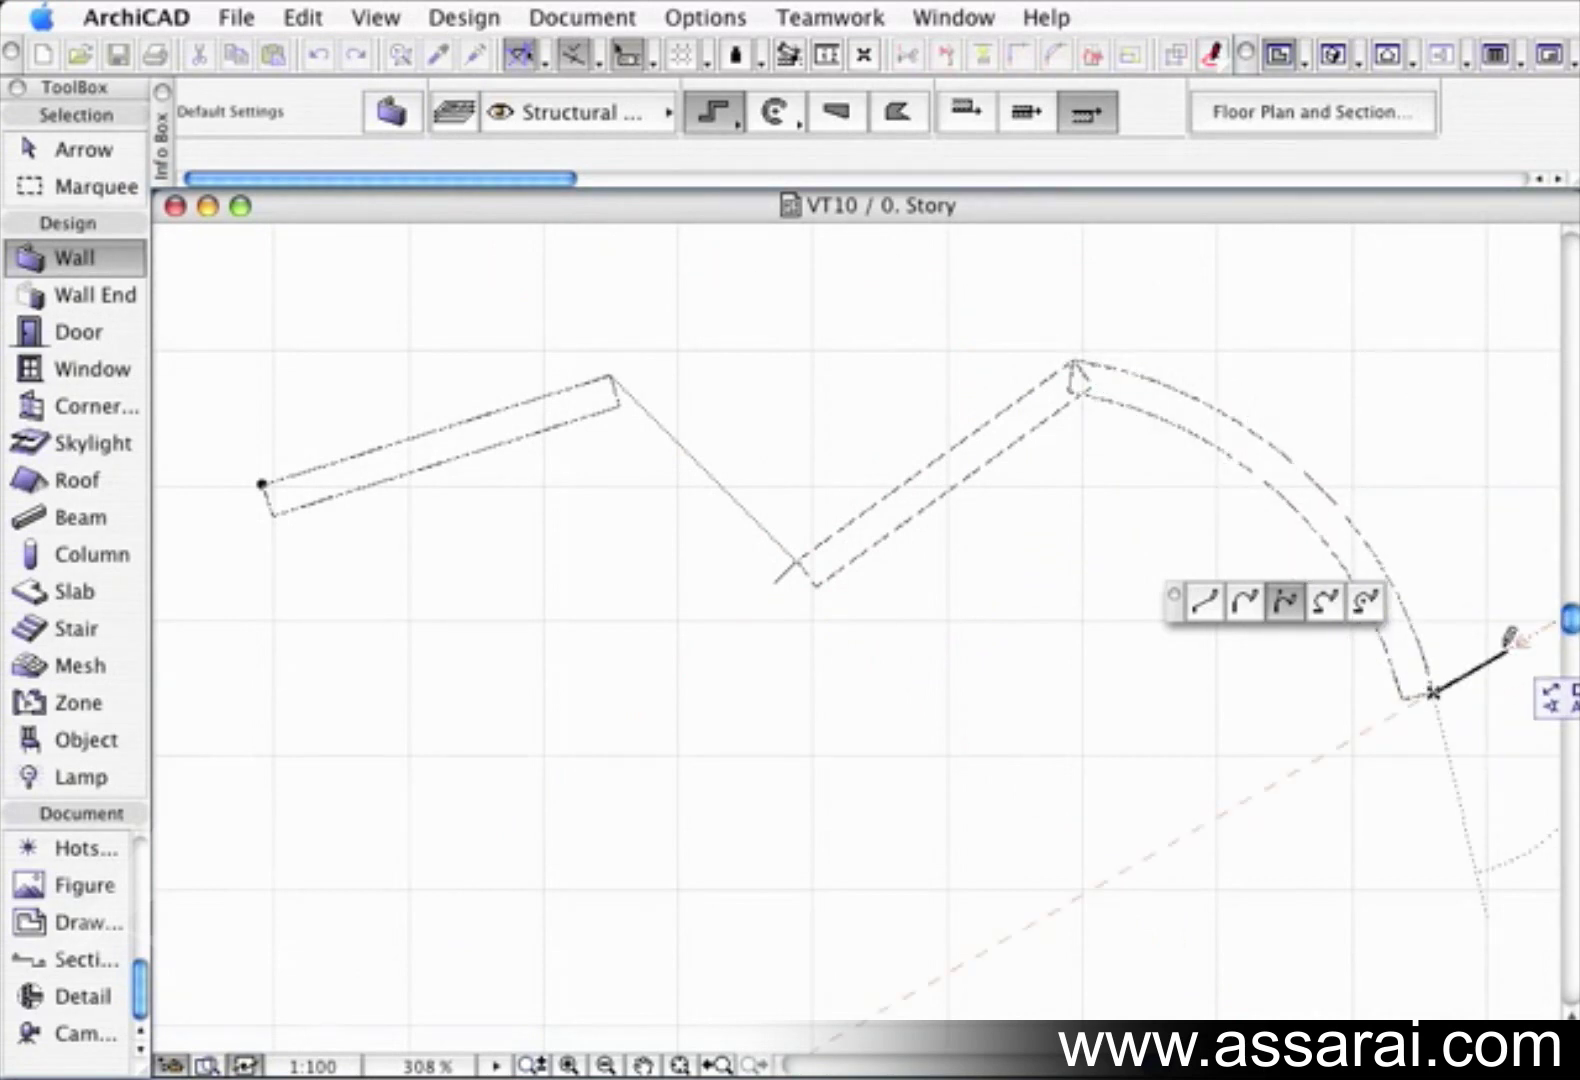
pyautogui.click(1508, 640)
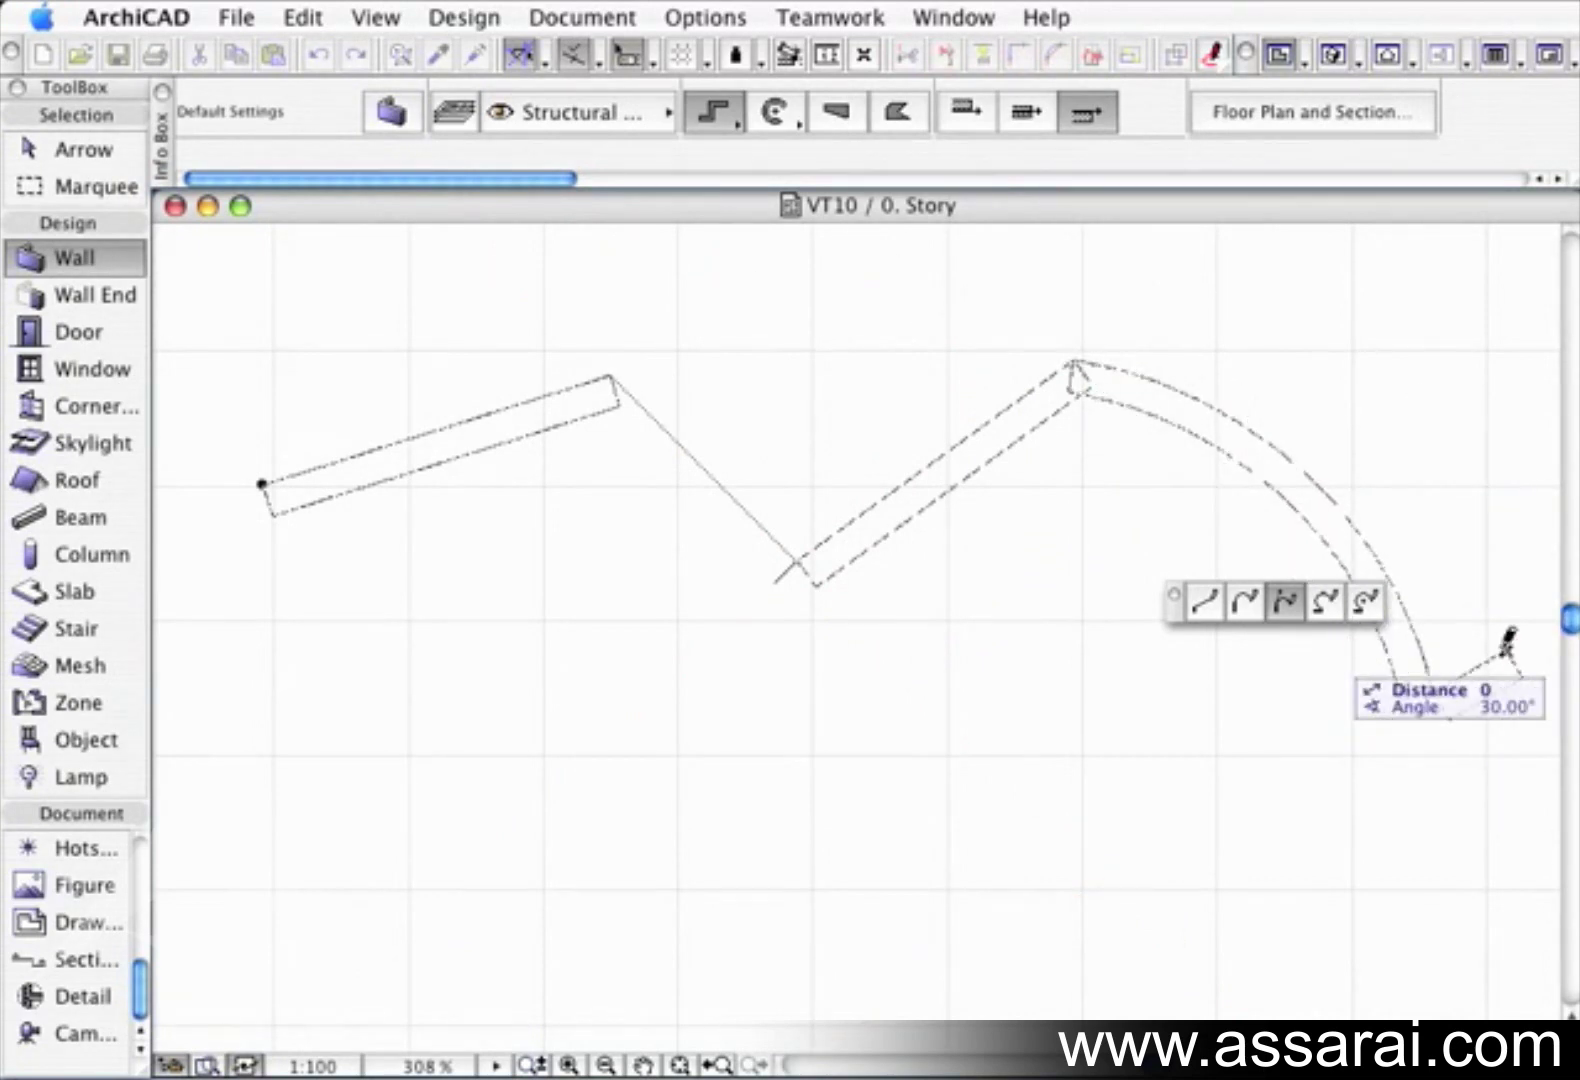
pyautogui.click(1508, 640)
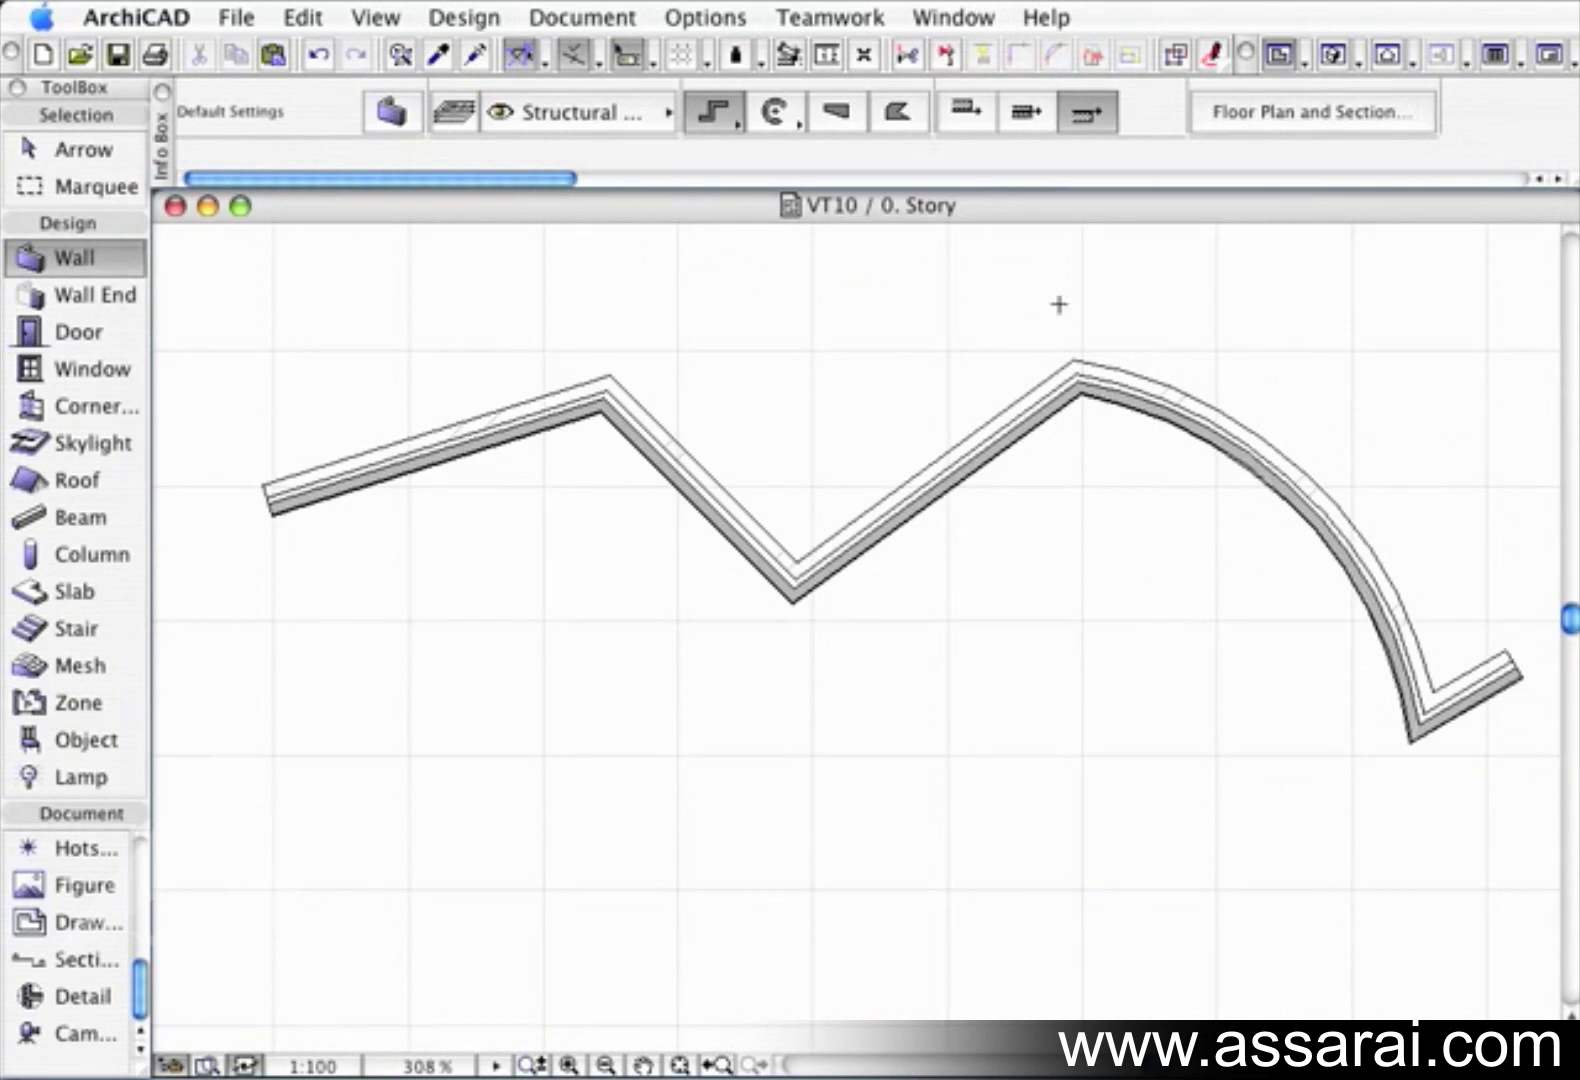
pyautogui.moveTo(718, 117); pyautogui.dragTo(834, 106)
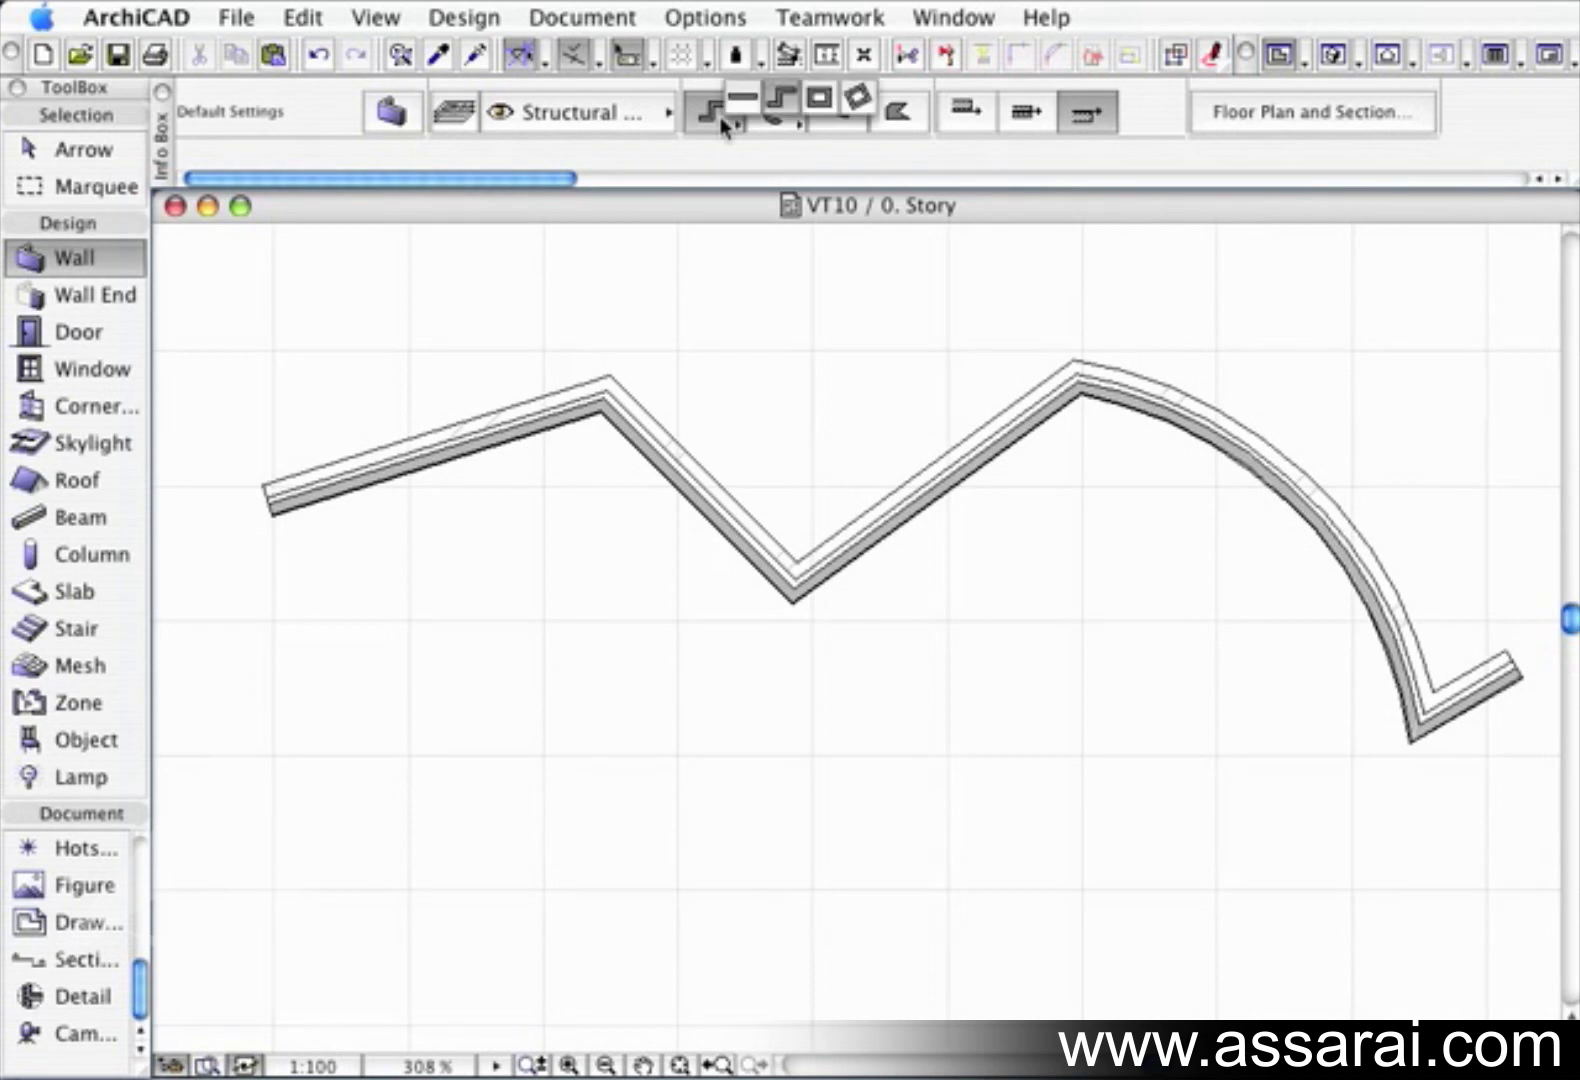
# Enclose the zigzag's middle with a four-wall rectangle, flipping the wall reference line side
pyautogui.click(834, 106)
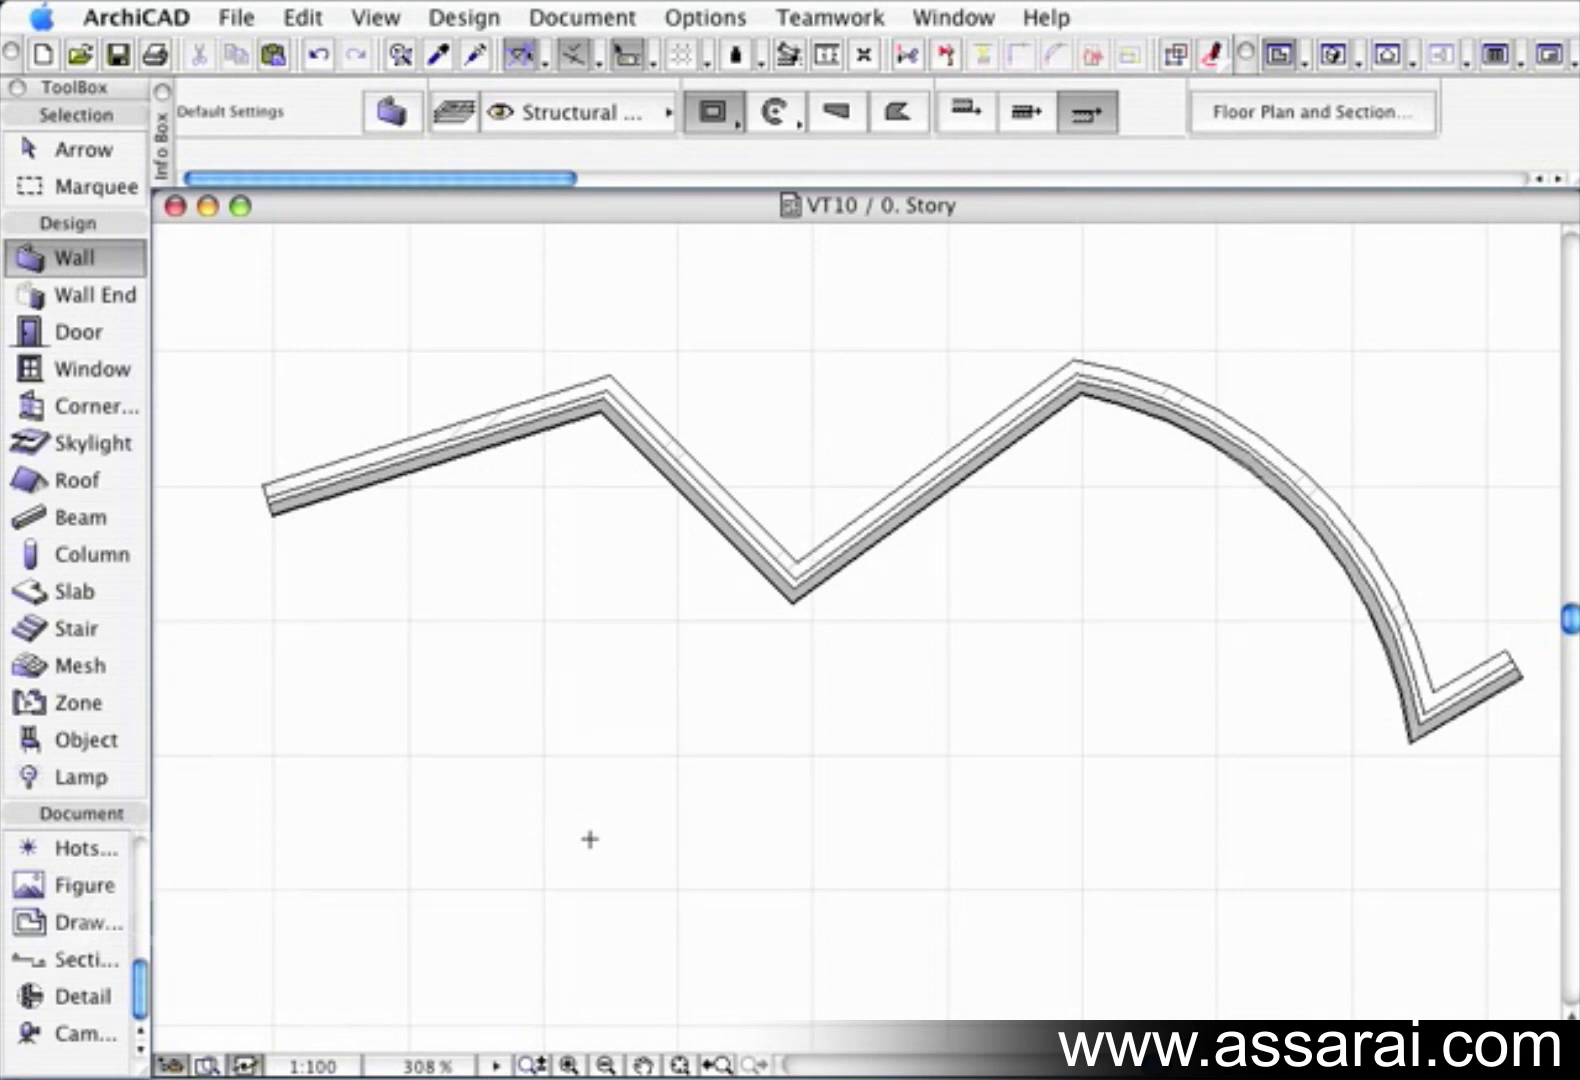
pyautogui.click(589, 839)
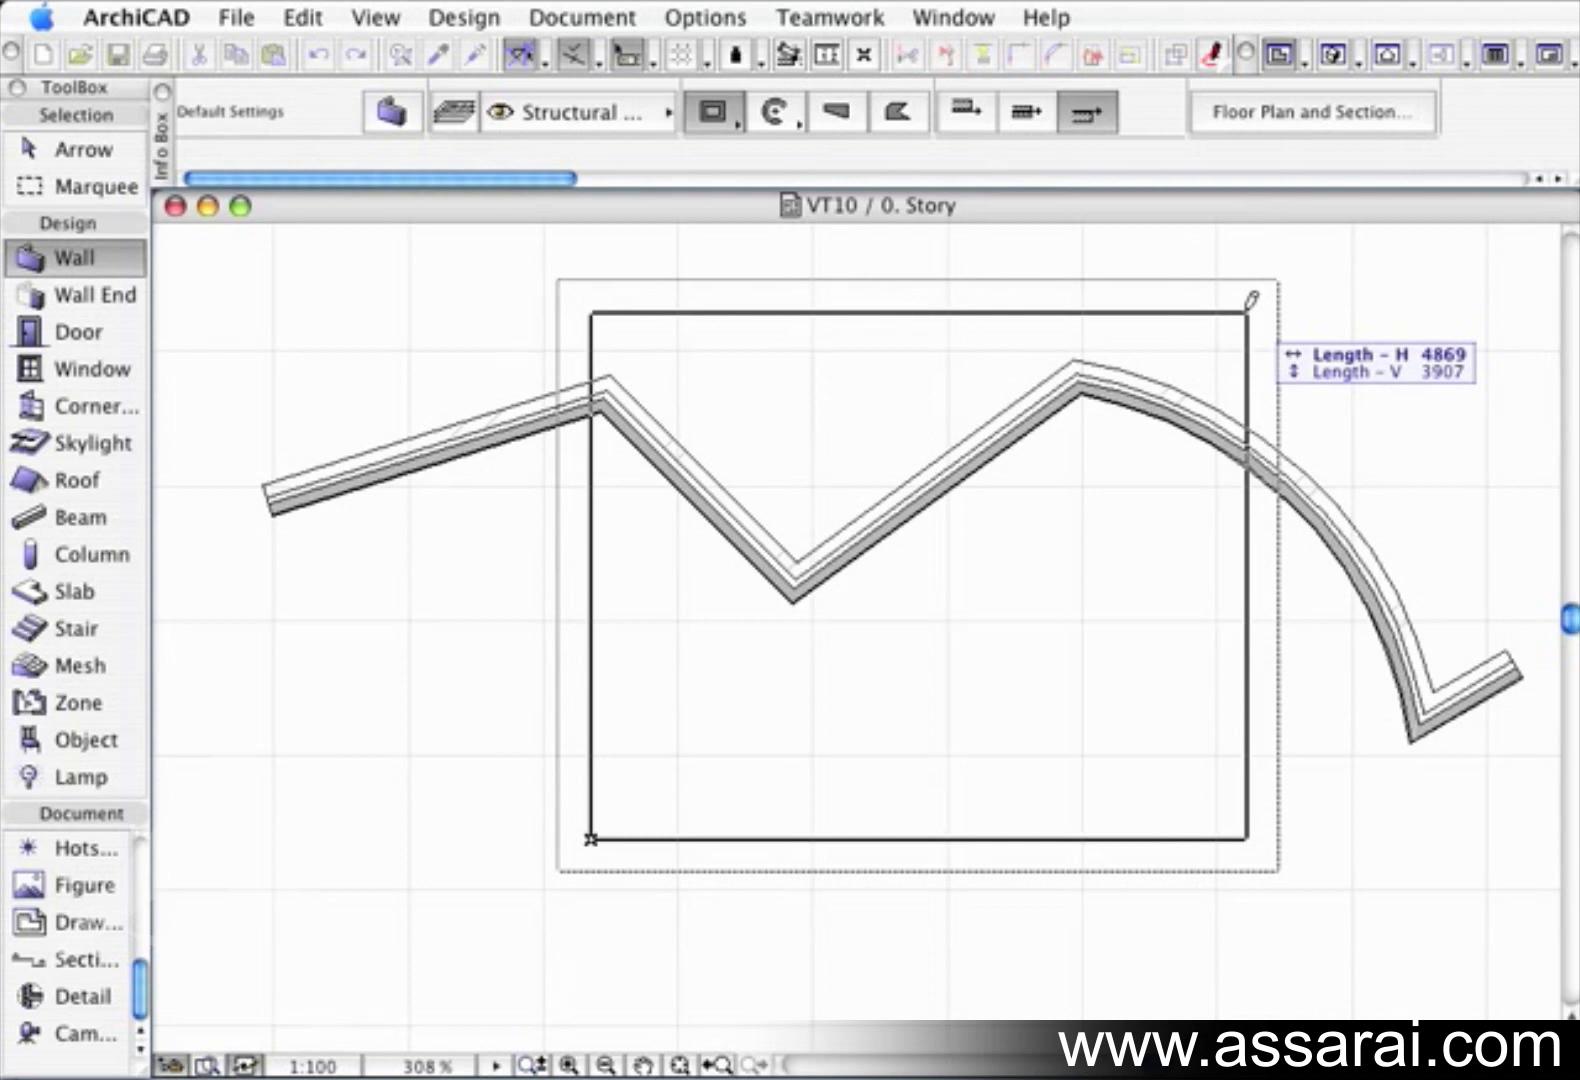
pyautogui.click(973, 115)
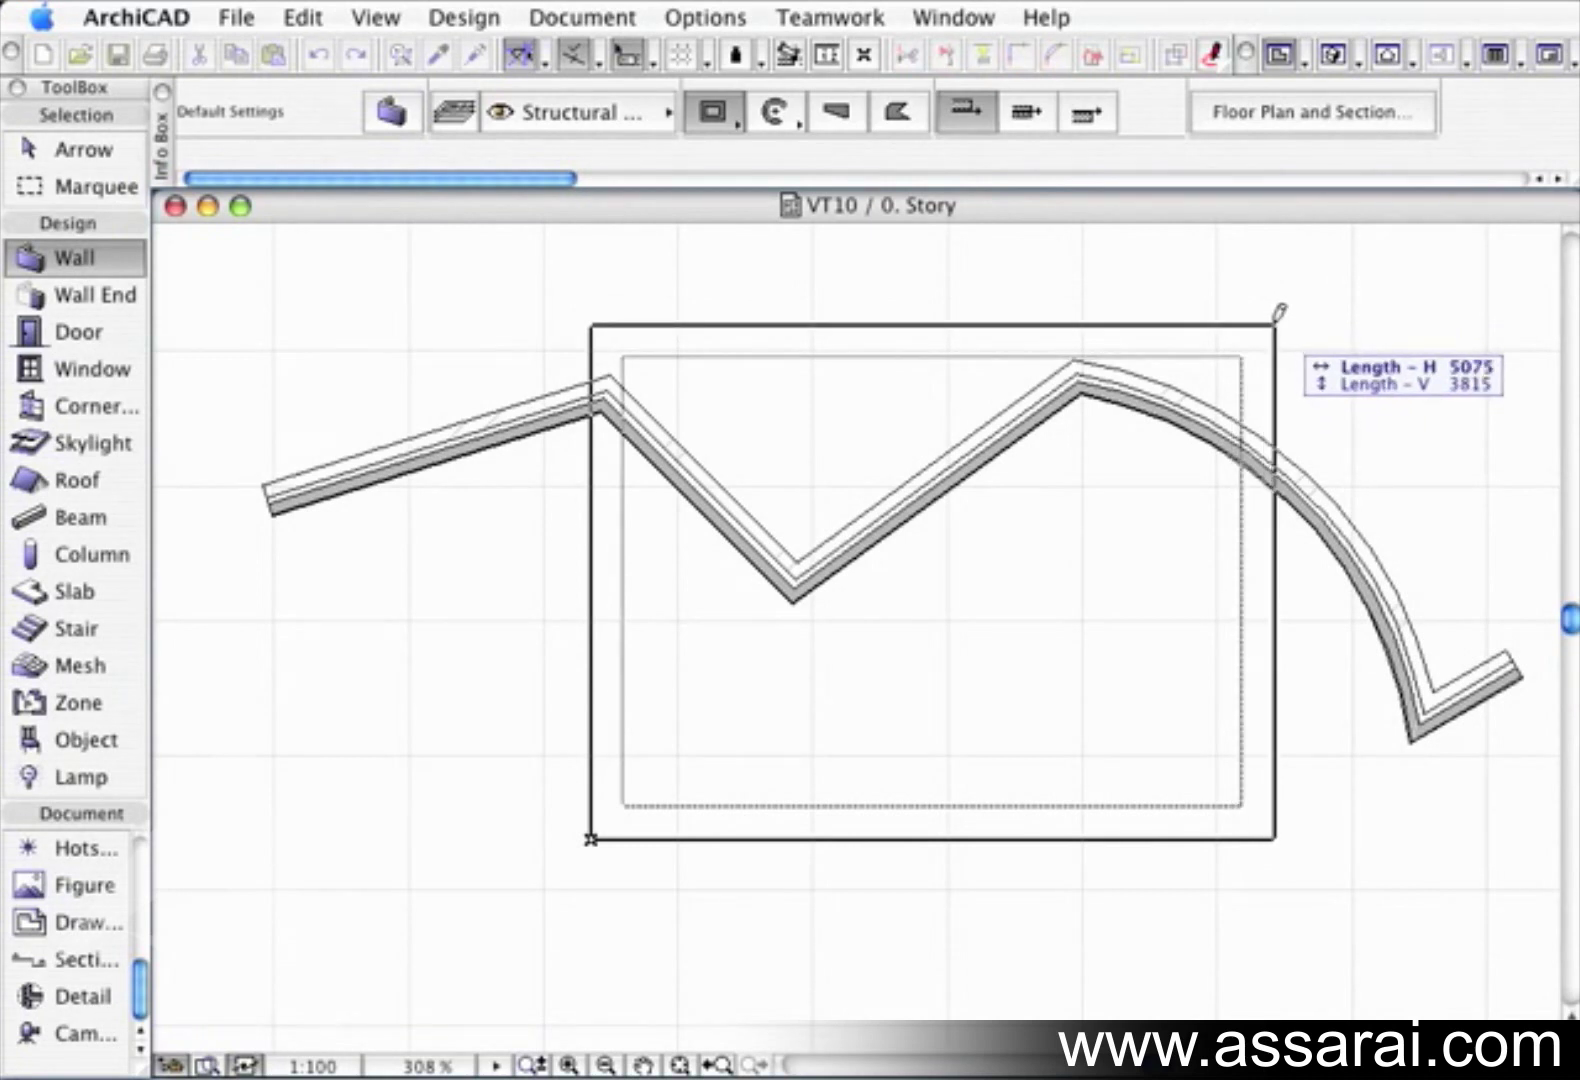
pyautogui.click(1276, 319)
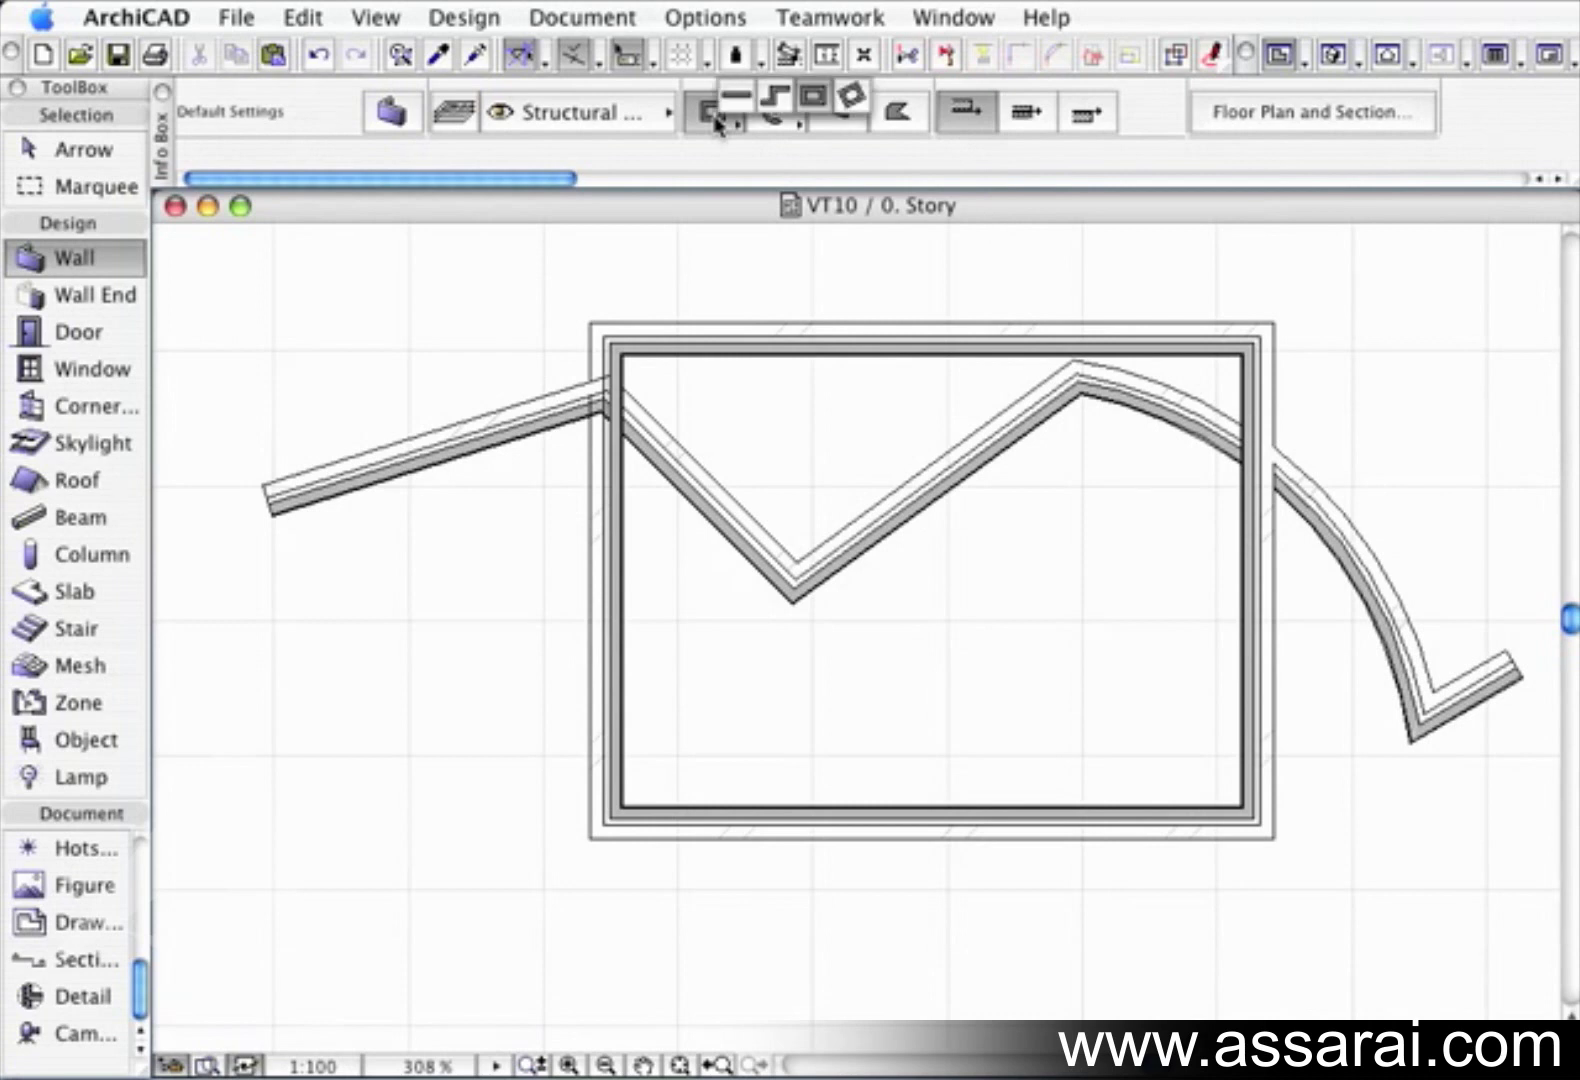
pyautogui.moveTo(715, 124); pyautogui.dragTo(864, 109)
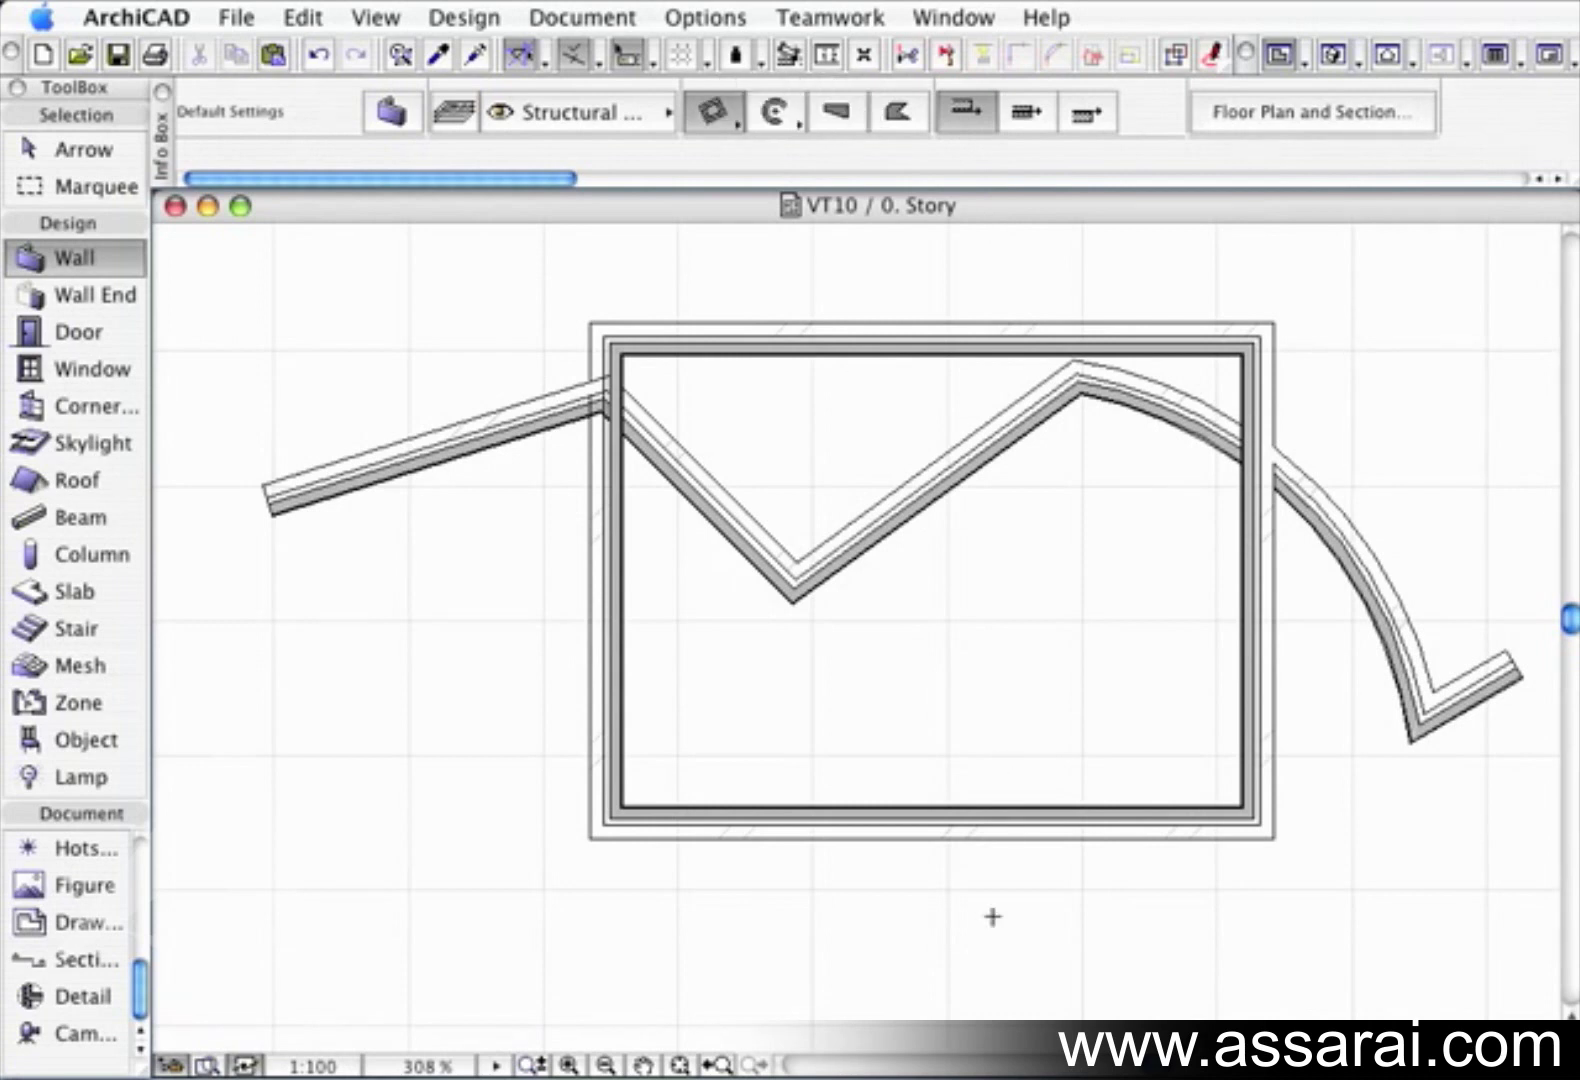
pyautogui.scroll(-3, 1058, 853)
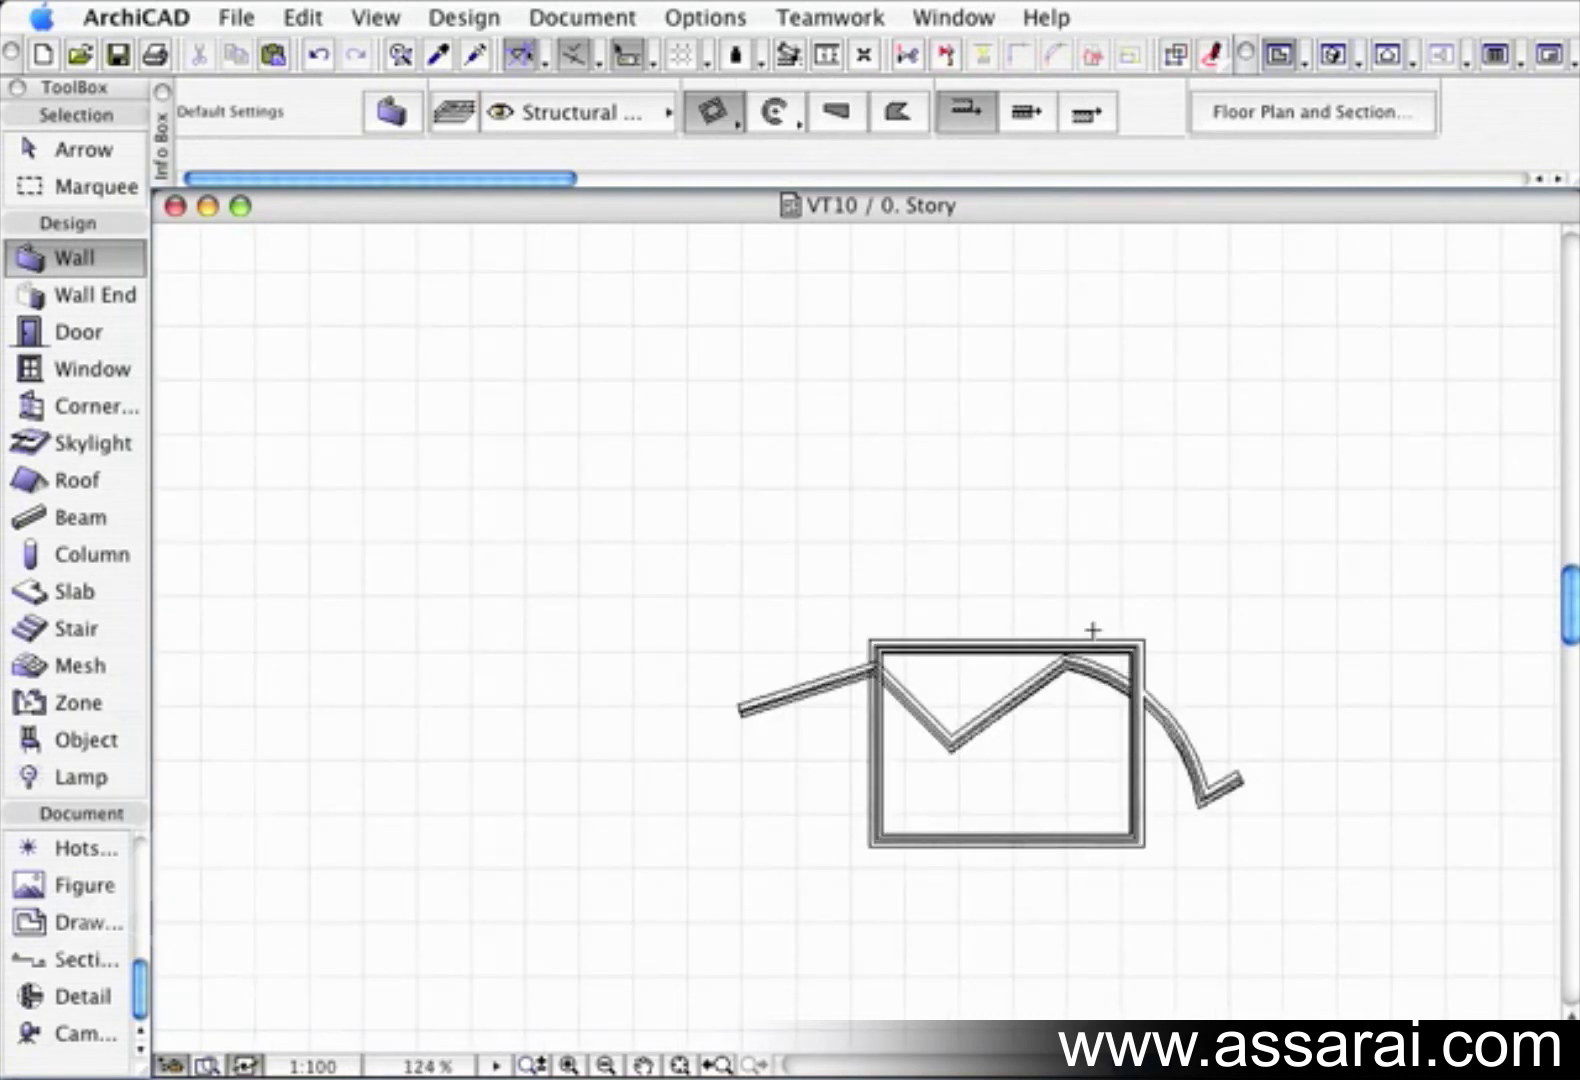
# Draw a tilted rectangle of walls with a 4000-long side above-right of the chain
pyautogui.click(1084, 594)
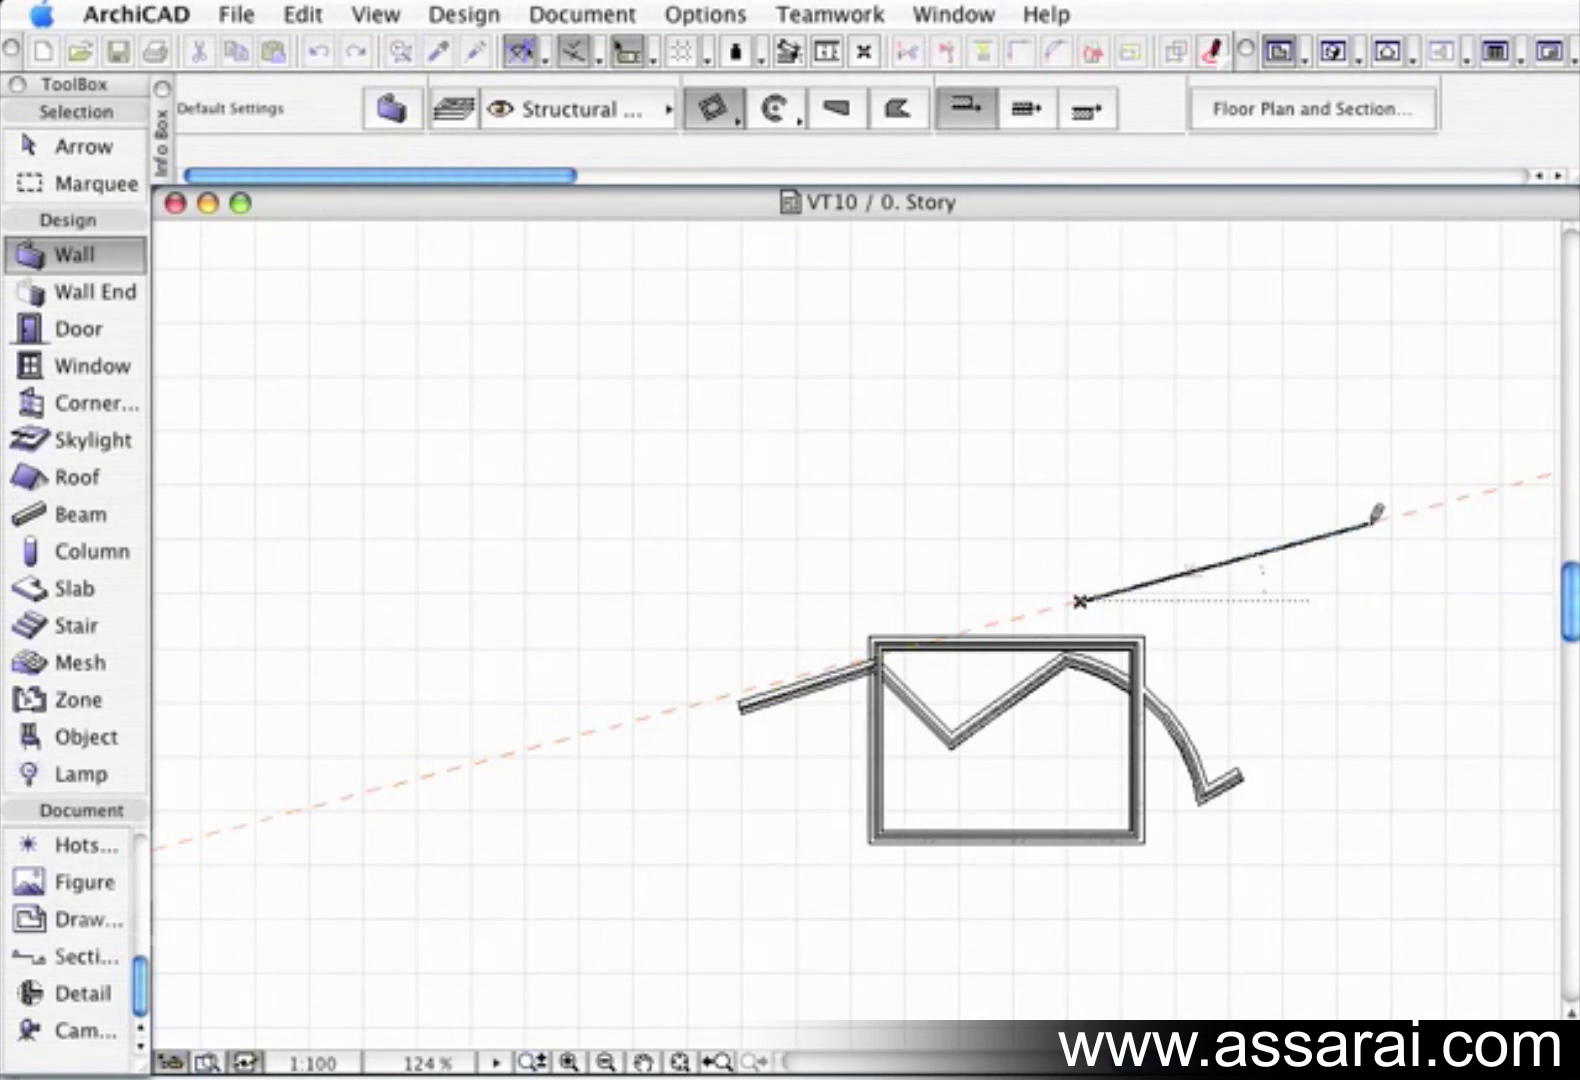
pyautogui.click(1374, 509)
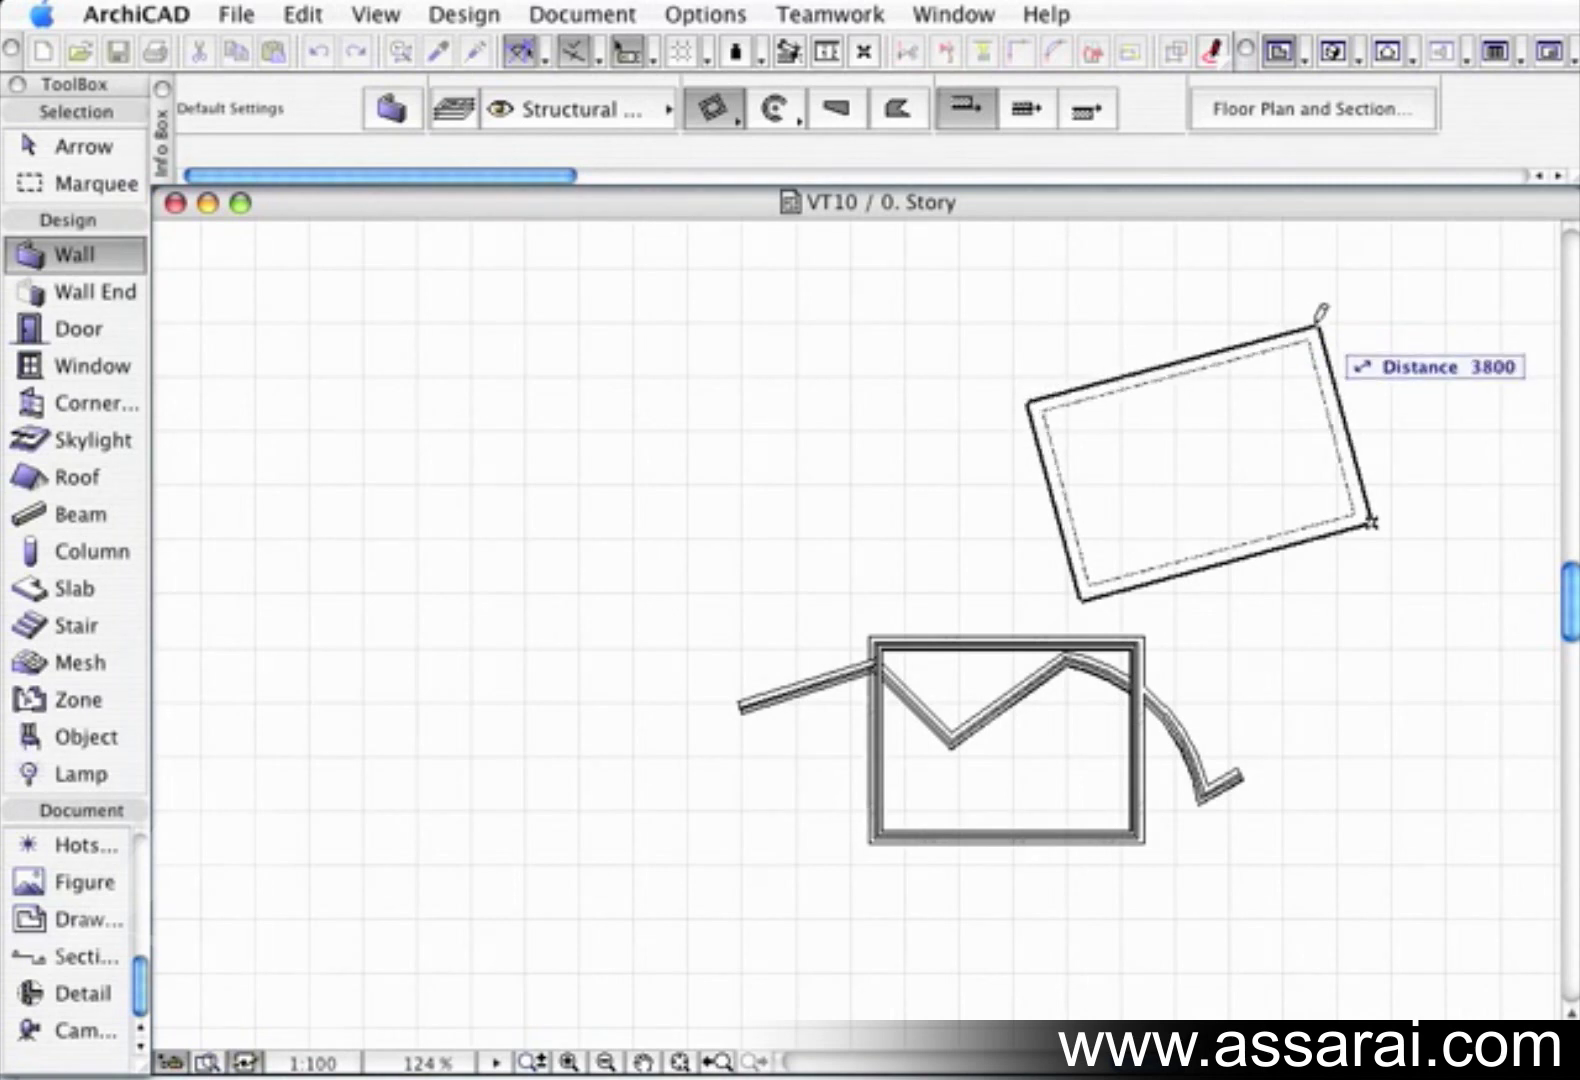
pyautogui.write('4000')
pyautogui.press('Return')
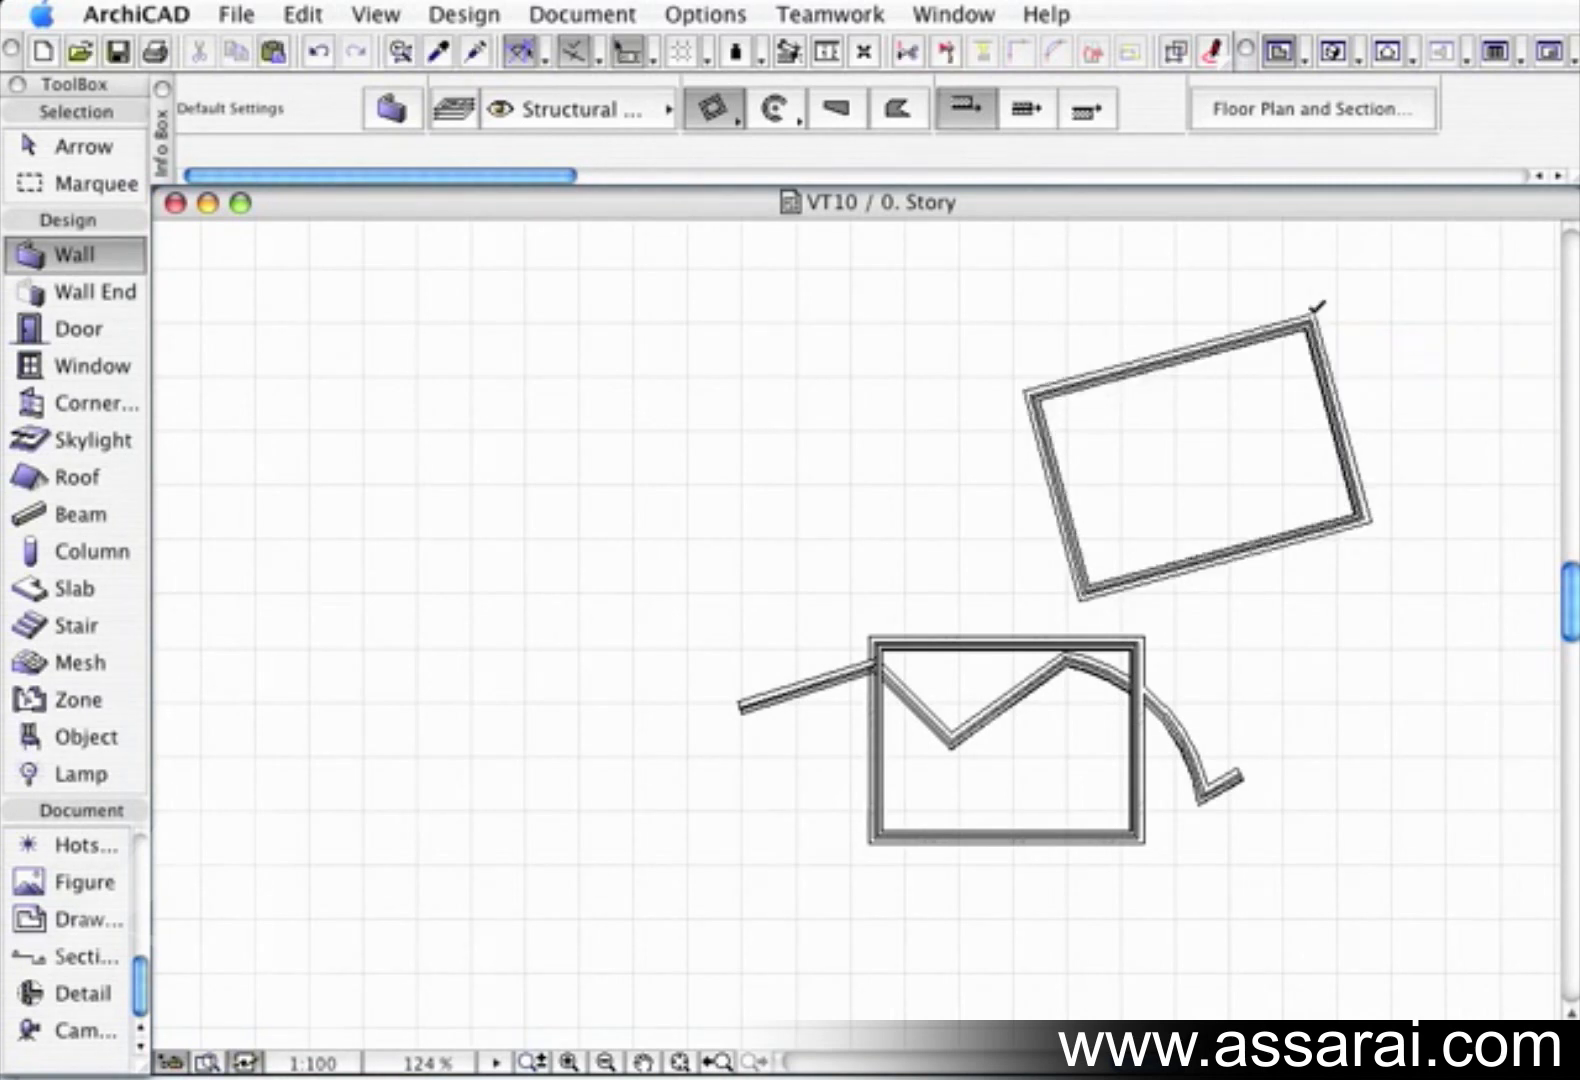
pyautogui.moveTo(1157, 519)
pyautogui.mouseDown(button='middle')
pyautogui.moveTo(1065, 555)
pyautogui.moveTo(1013, 550)
pyautogui.mouseUp(button='middle')
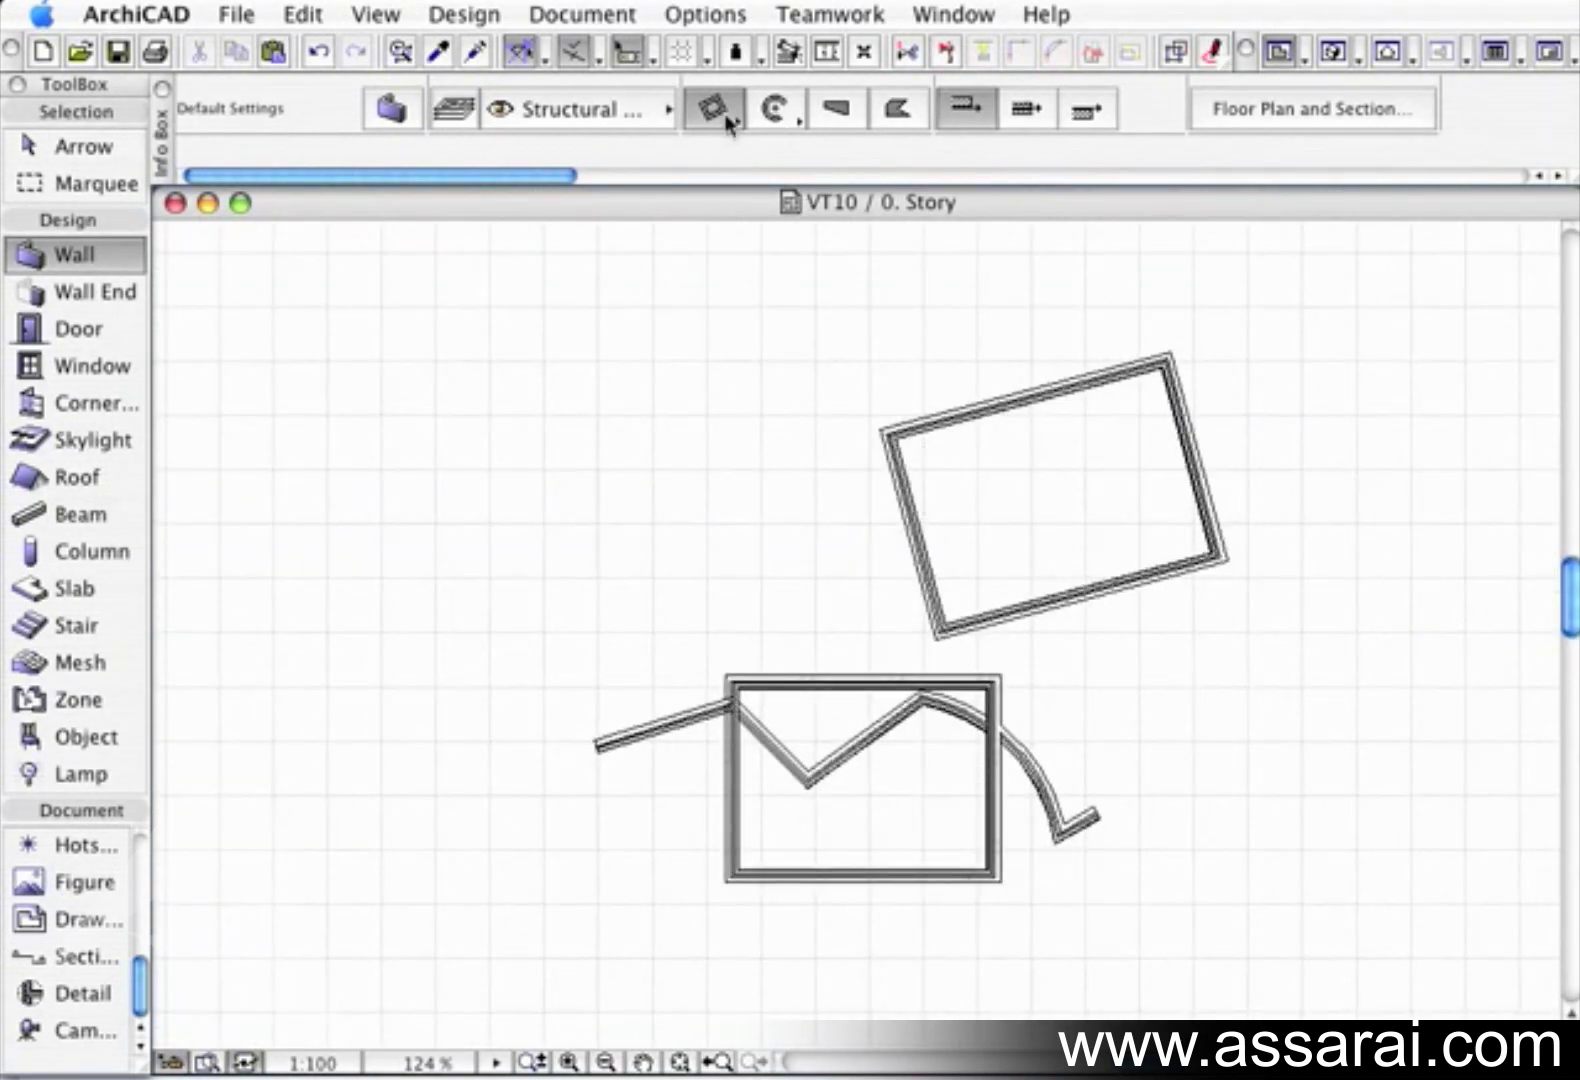
pyautogui.moveTo(728, 124); pyautogui.dragTo(741, 101)
# Draw a full circular wall with a 3000 radius in empty space
pyautogui.click(775, 114)
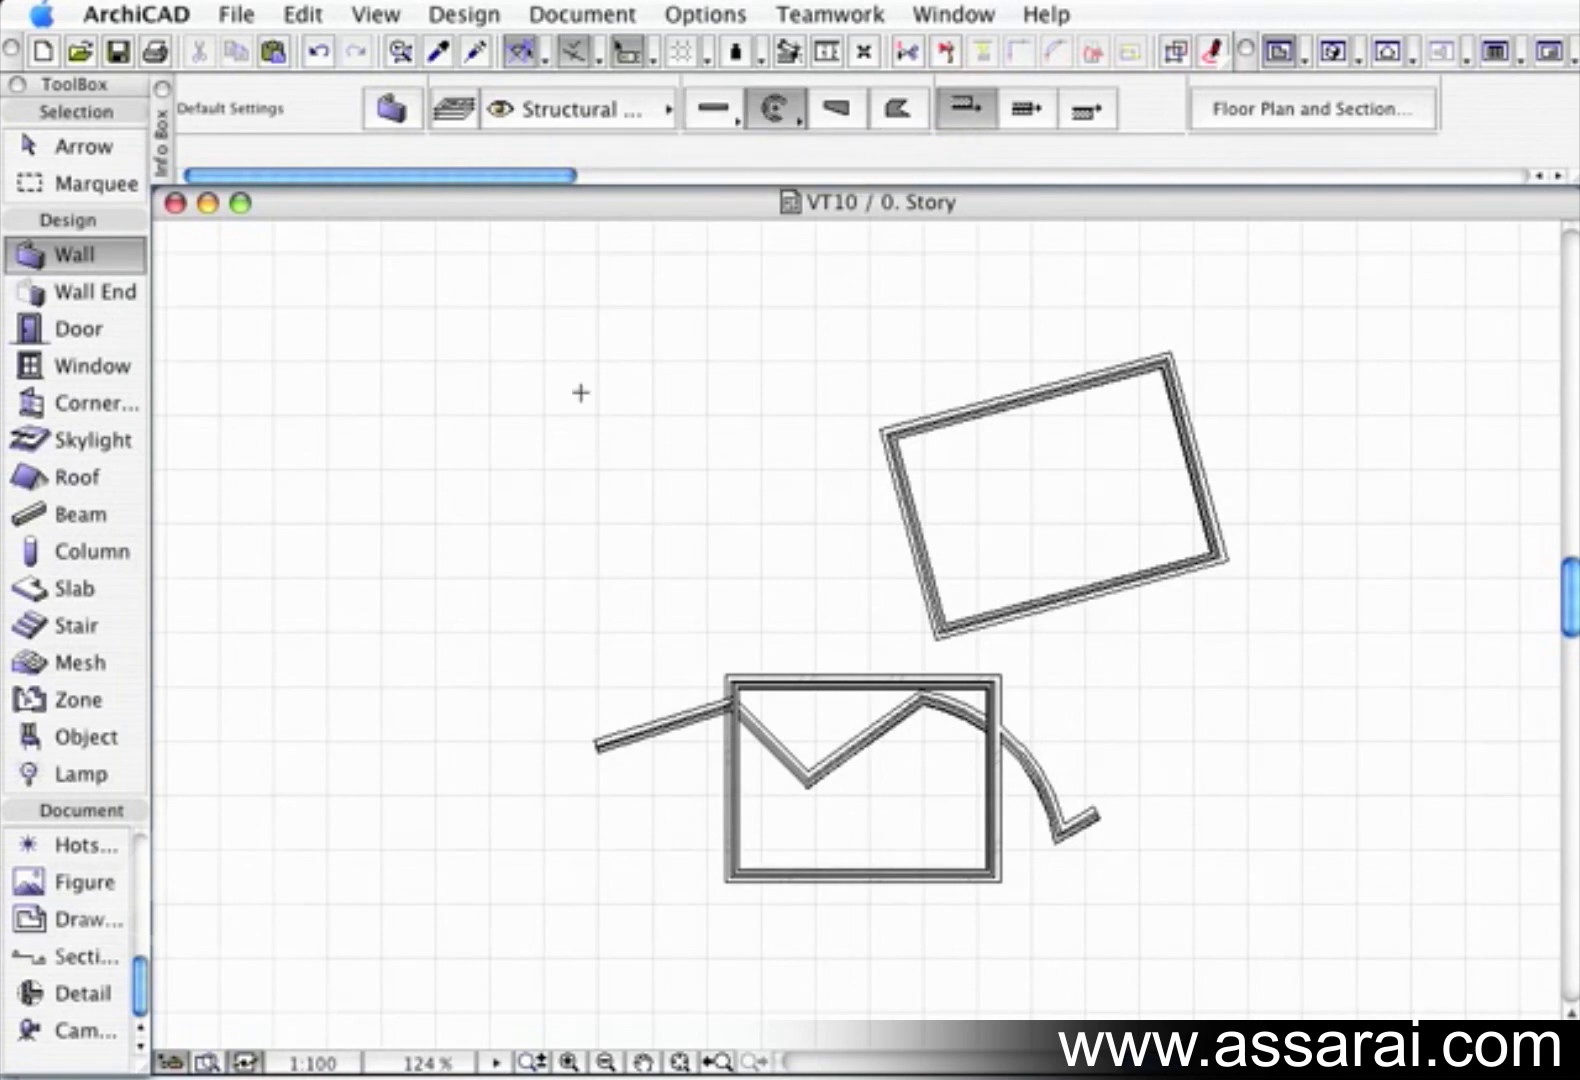
pyautogui.moveTo(568, 466); pyautogui.dragTo(864, 500, button='middle')
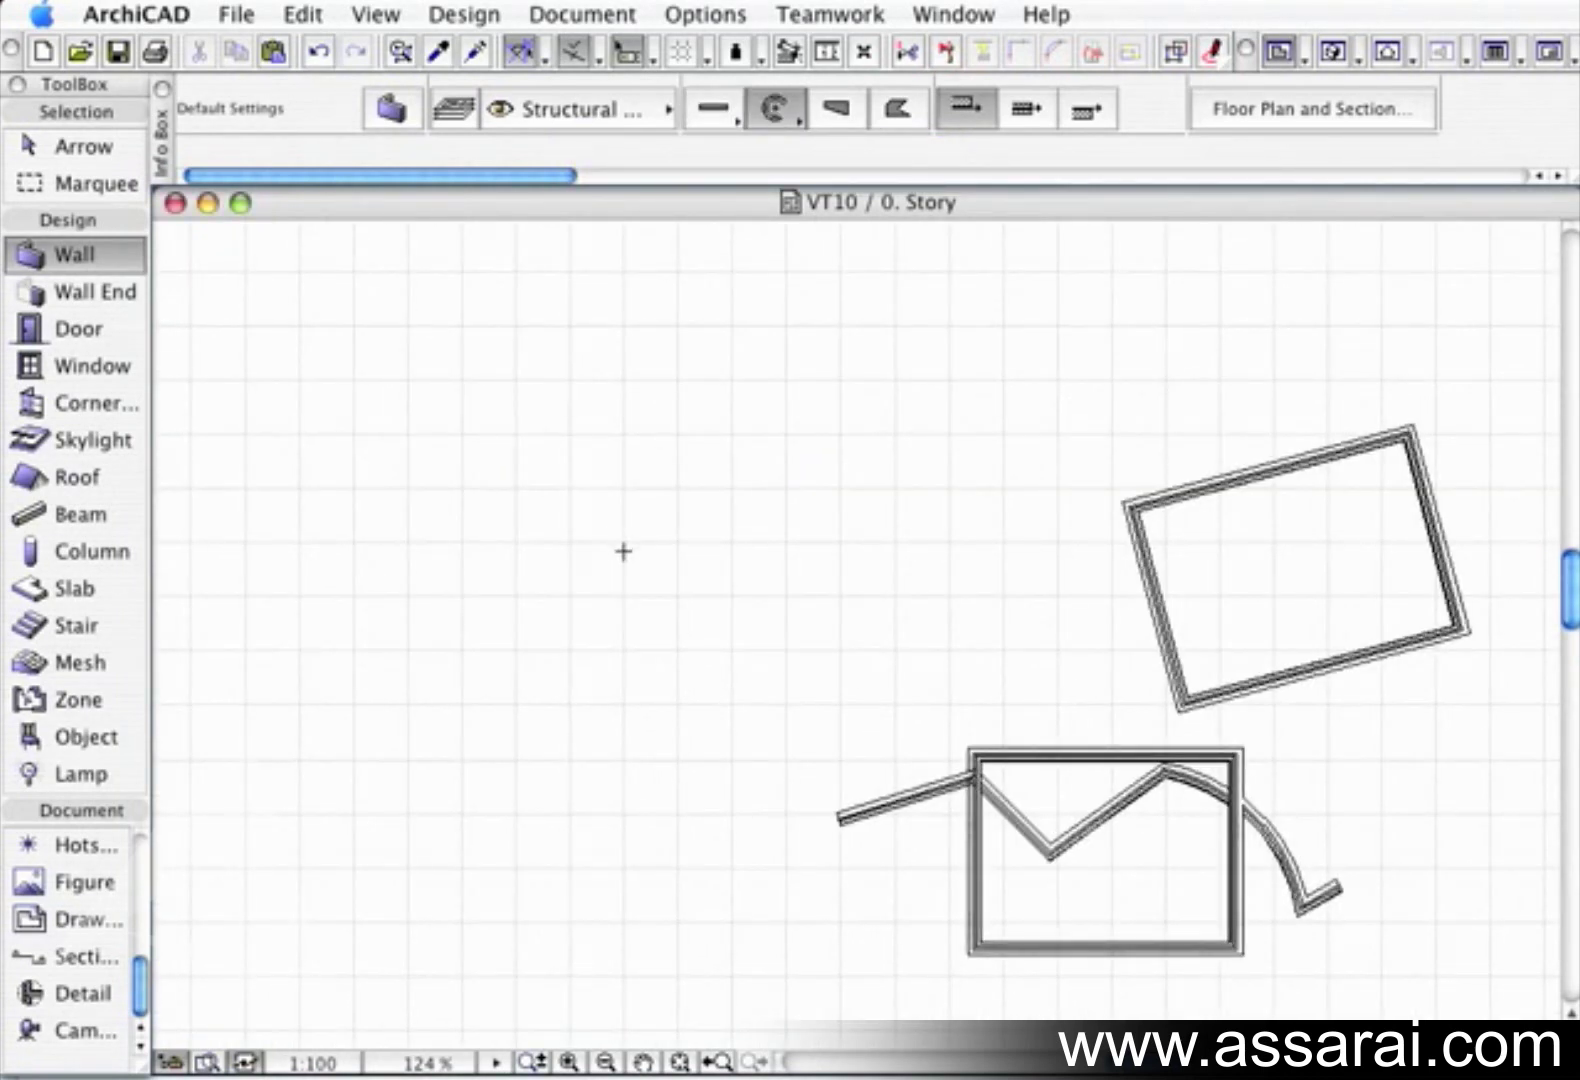
pyautogui.click(648, 603)
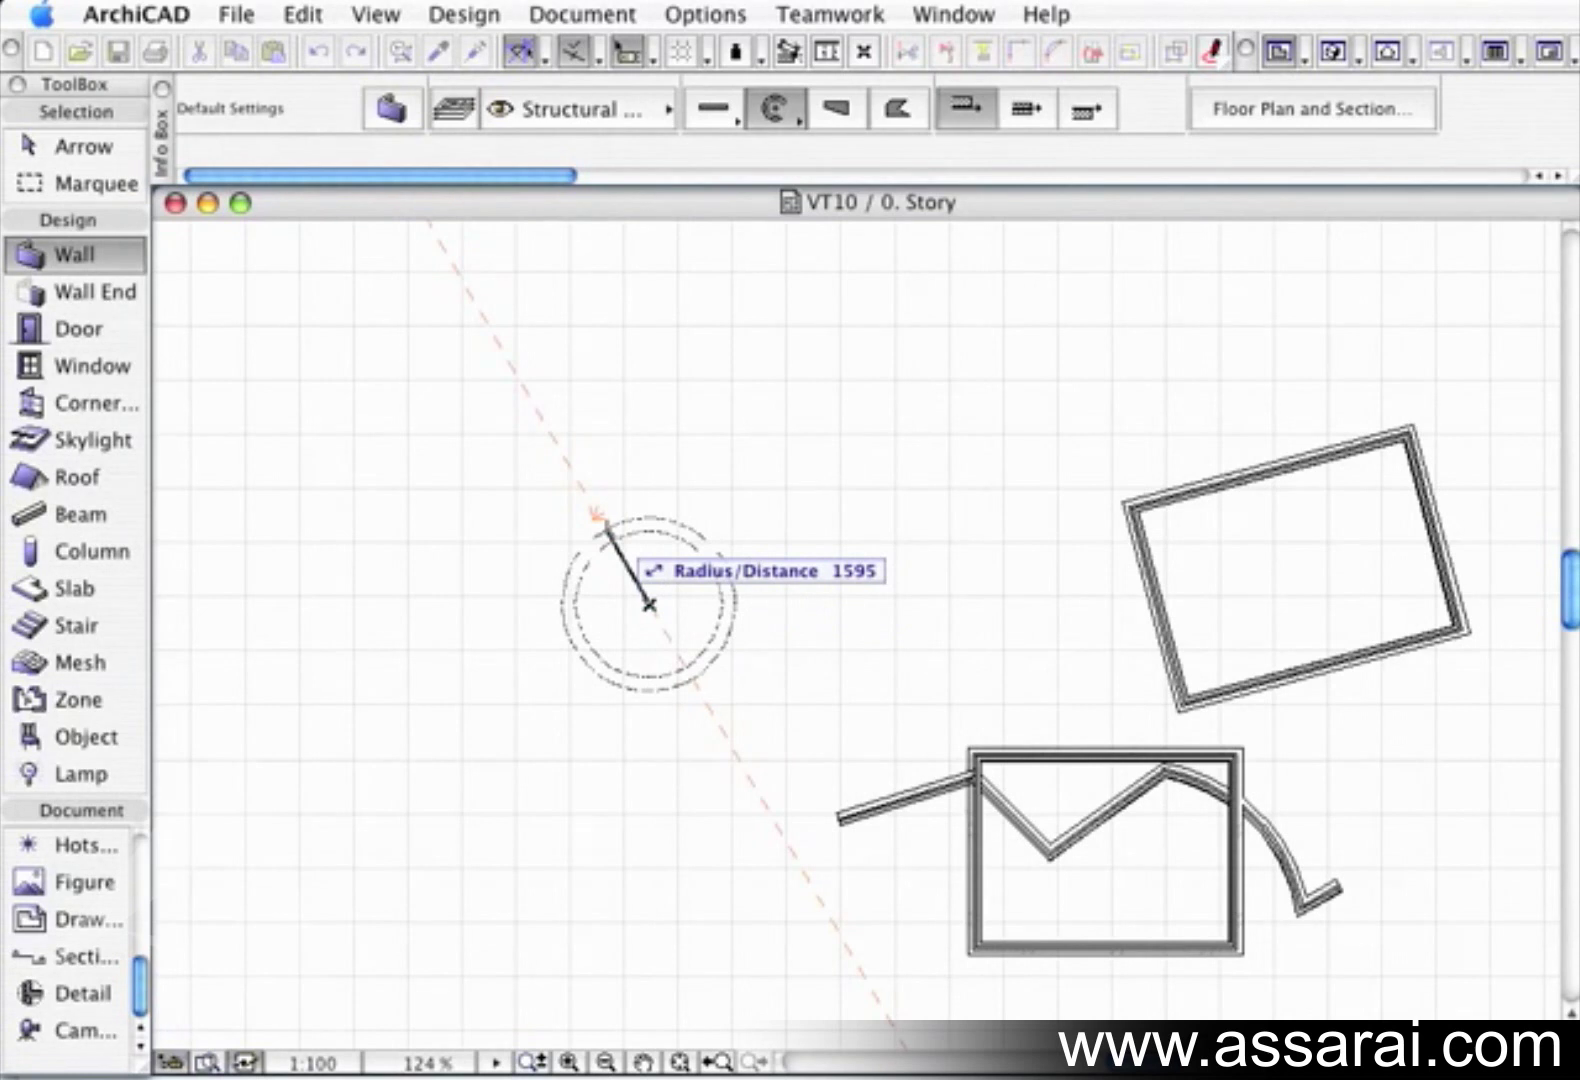
pyautogui.write('3')
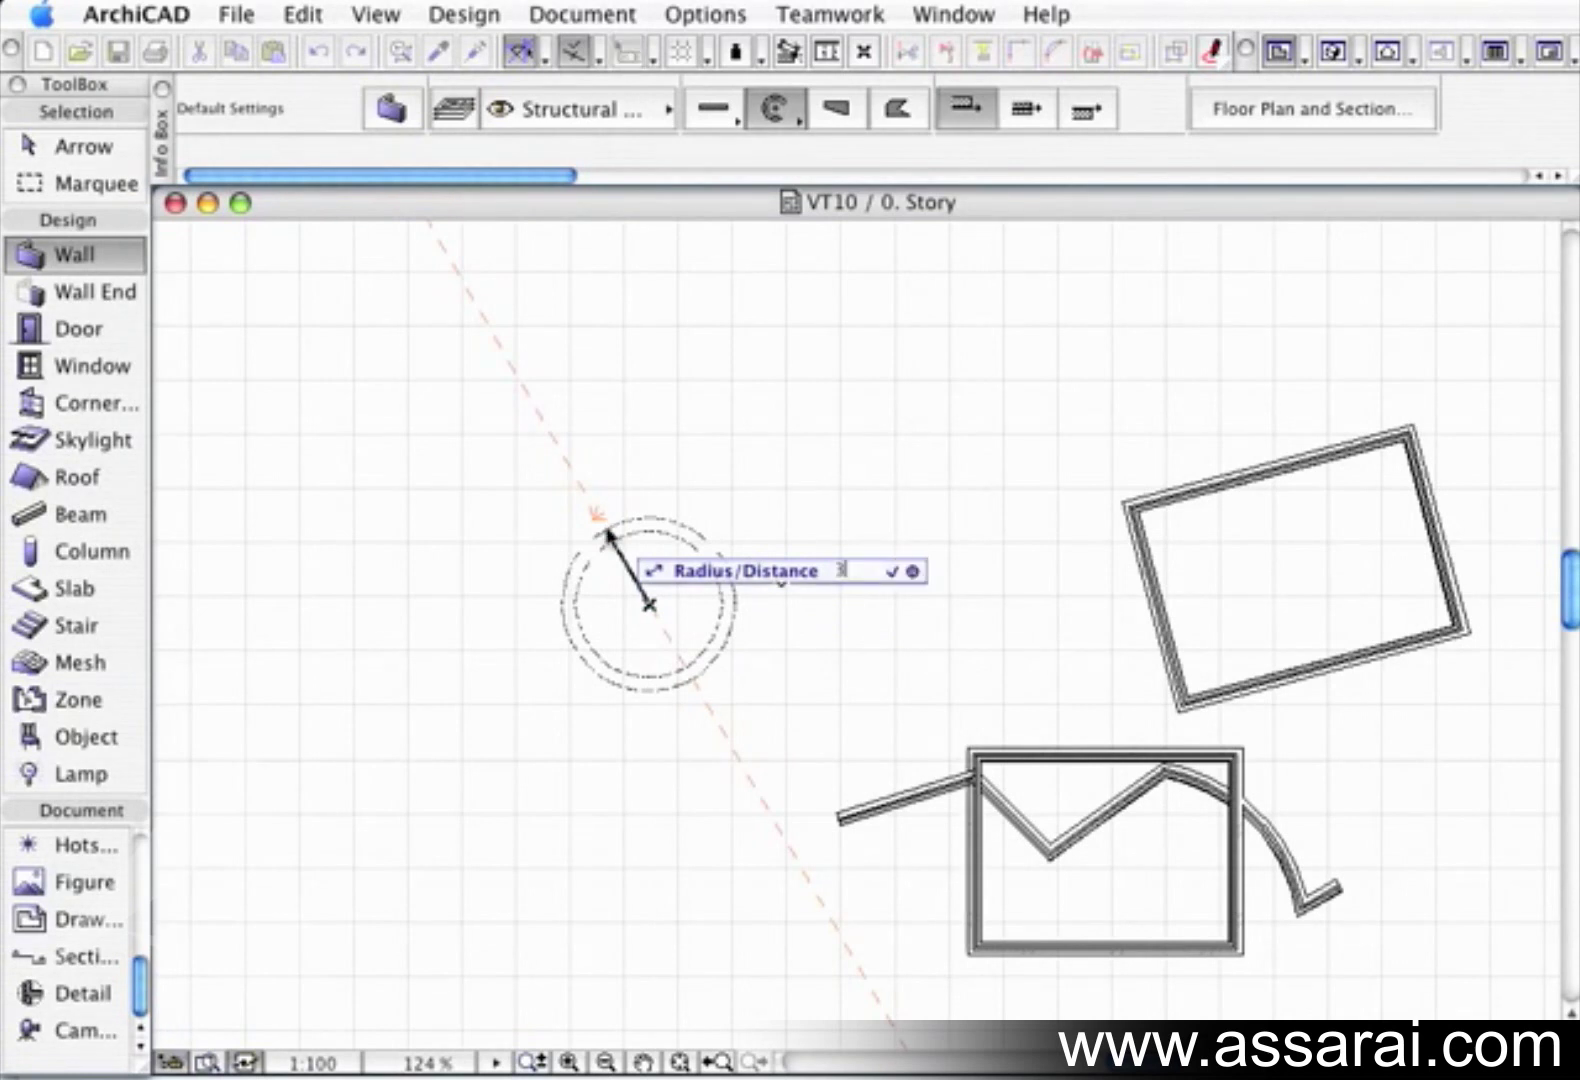
pyautogui.write('000')
pyautogui.press('Return')
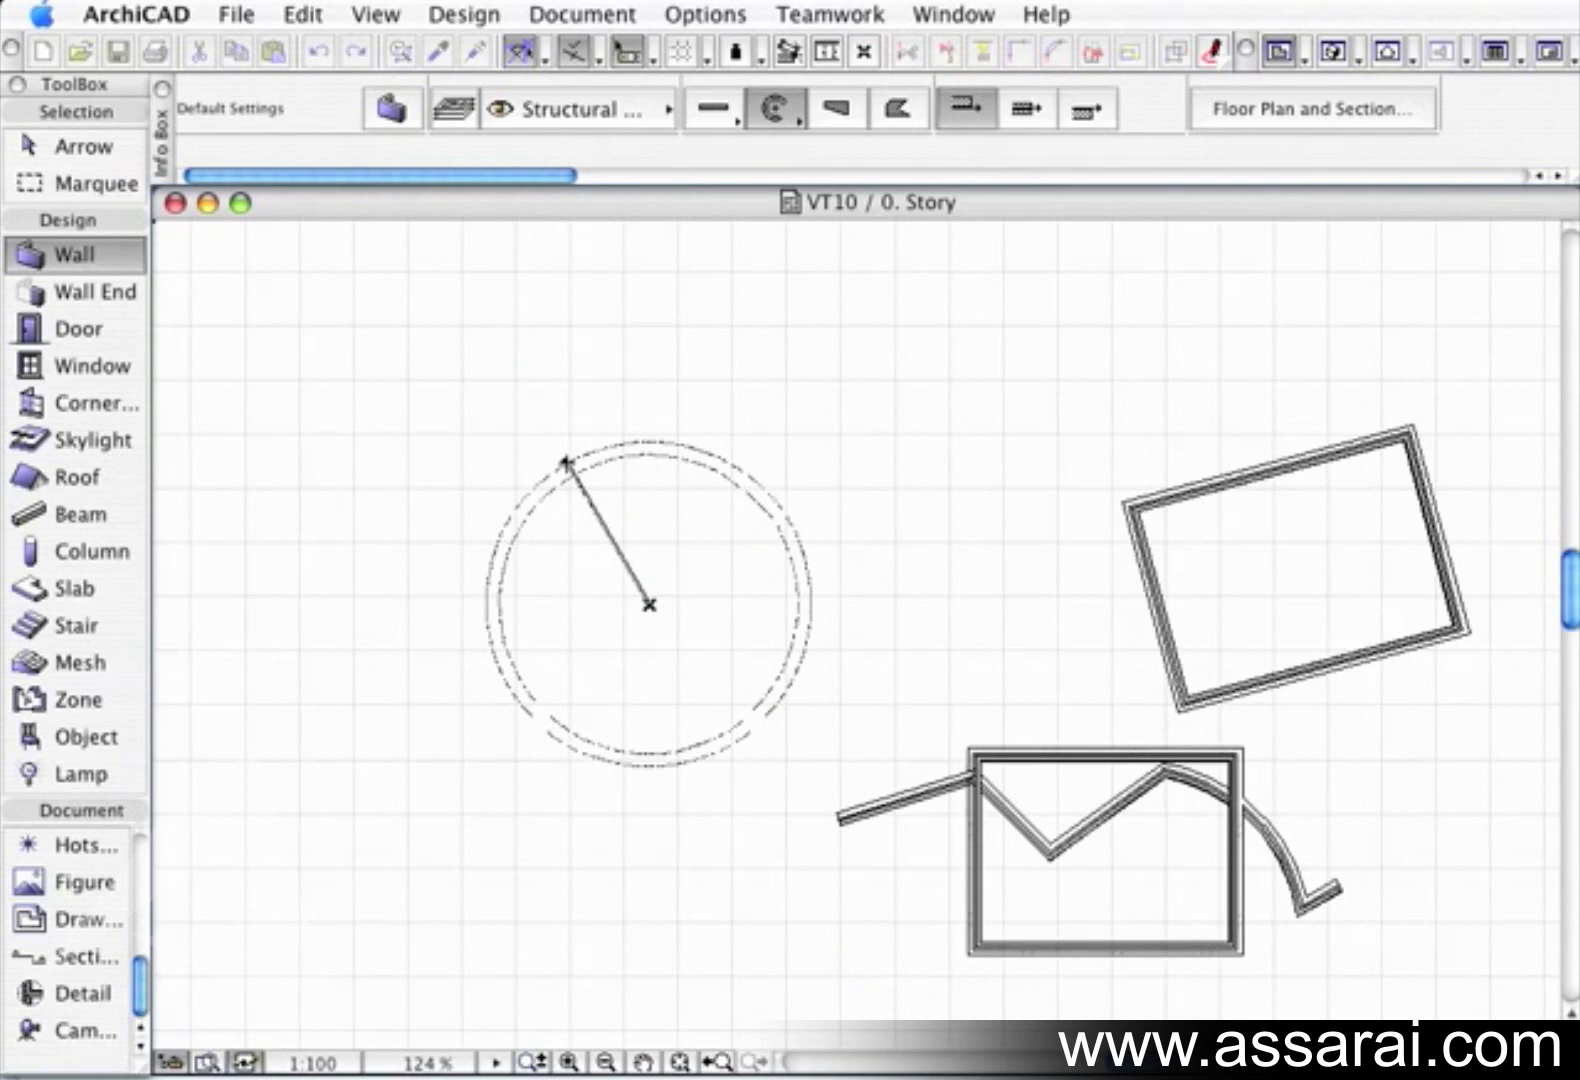
pyautogui.click(565, 461)
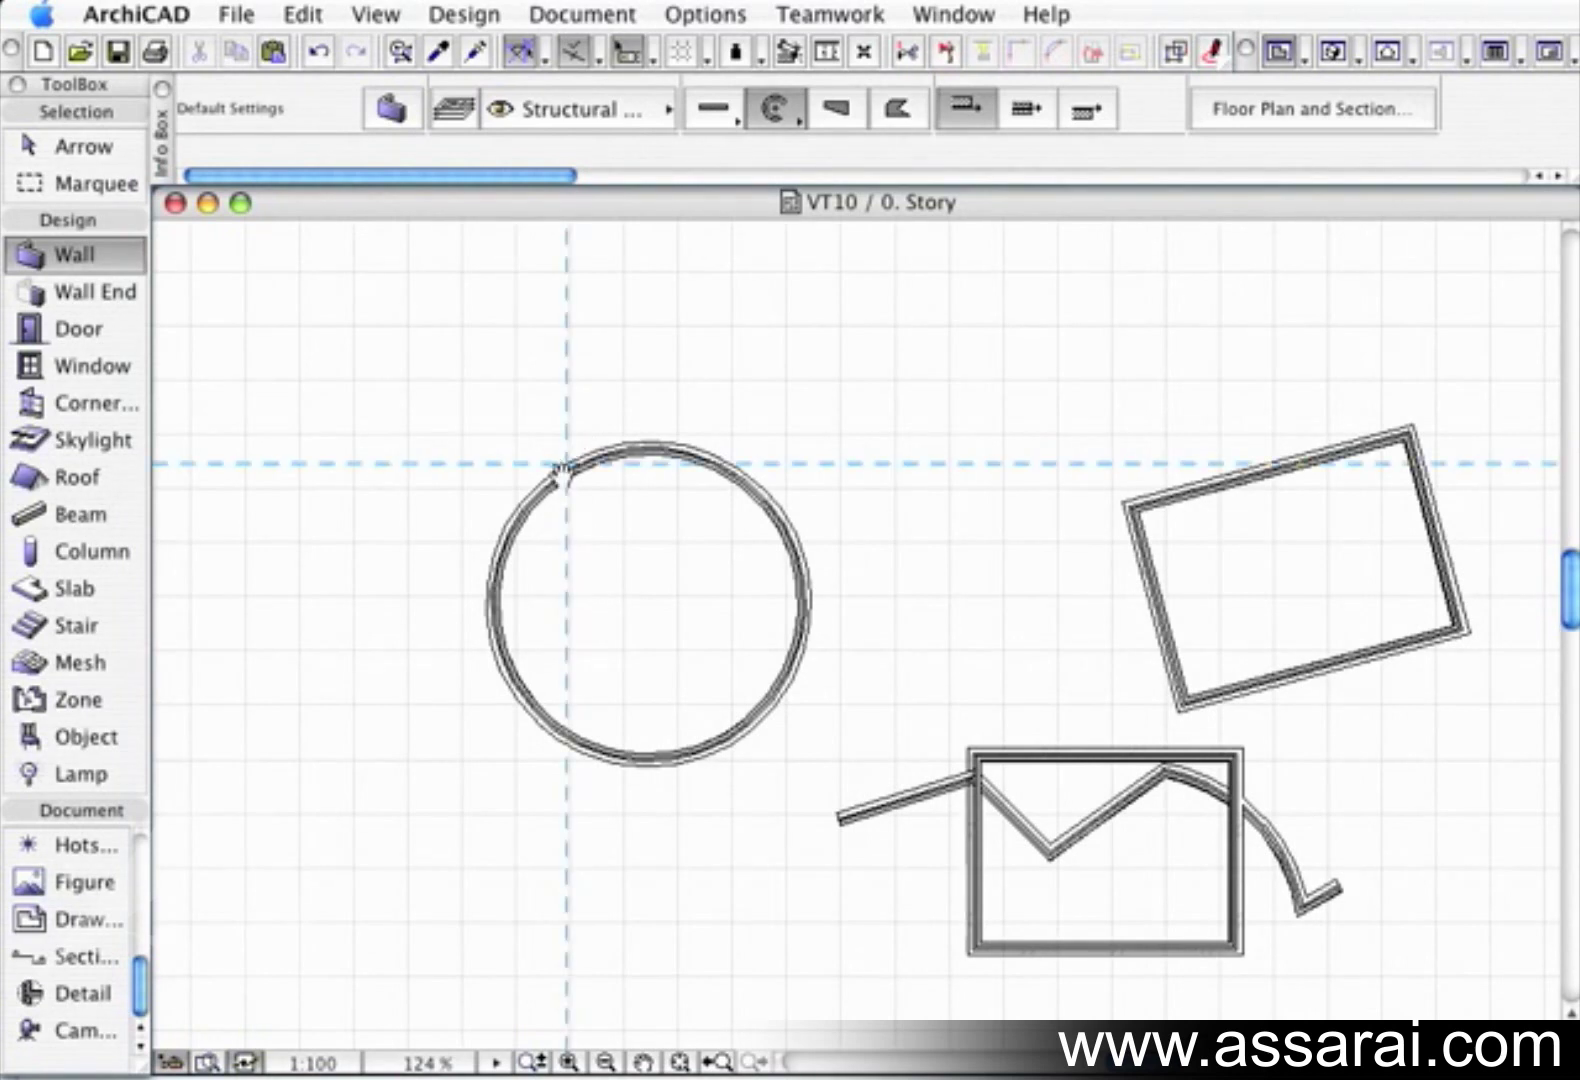
pyautogui.scroll(5, 642, 507)
pyautogui.hscroll(-5, 642, 507)
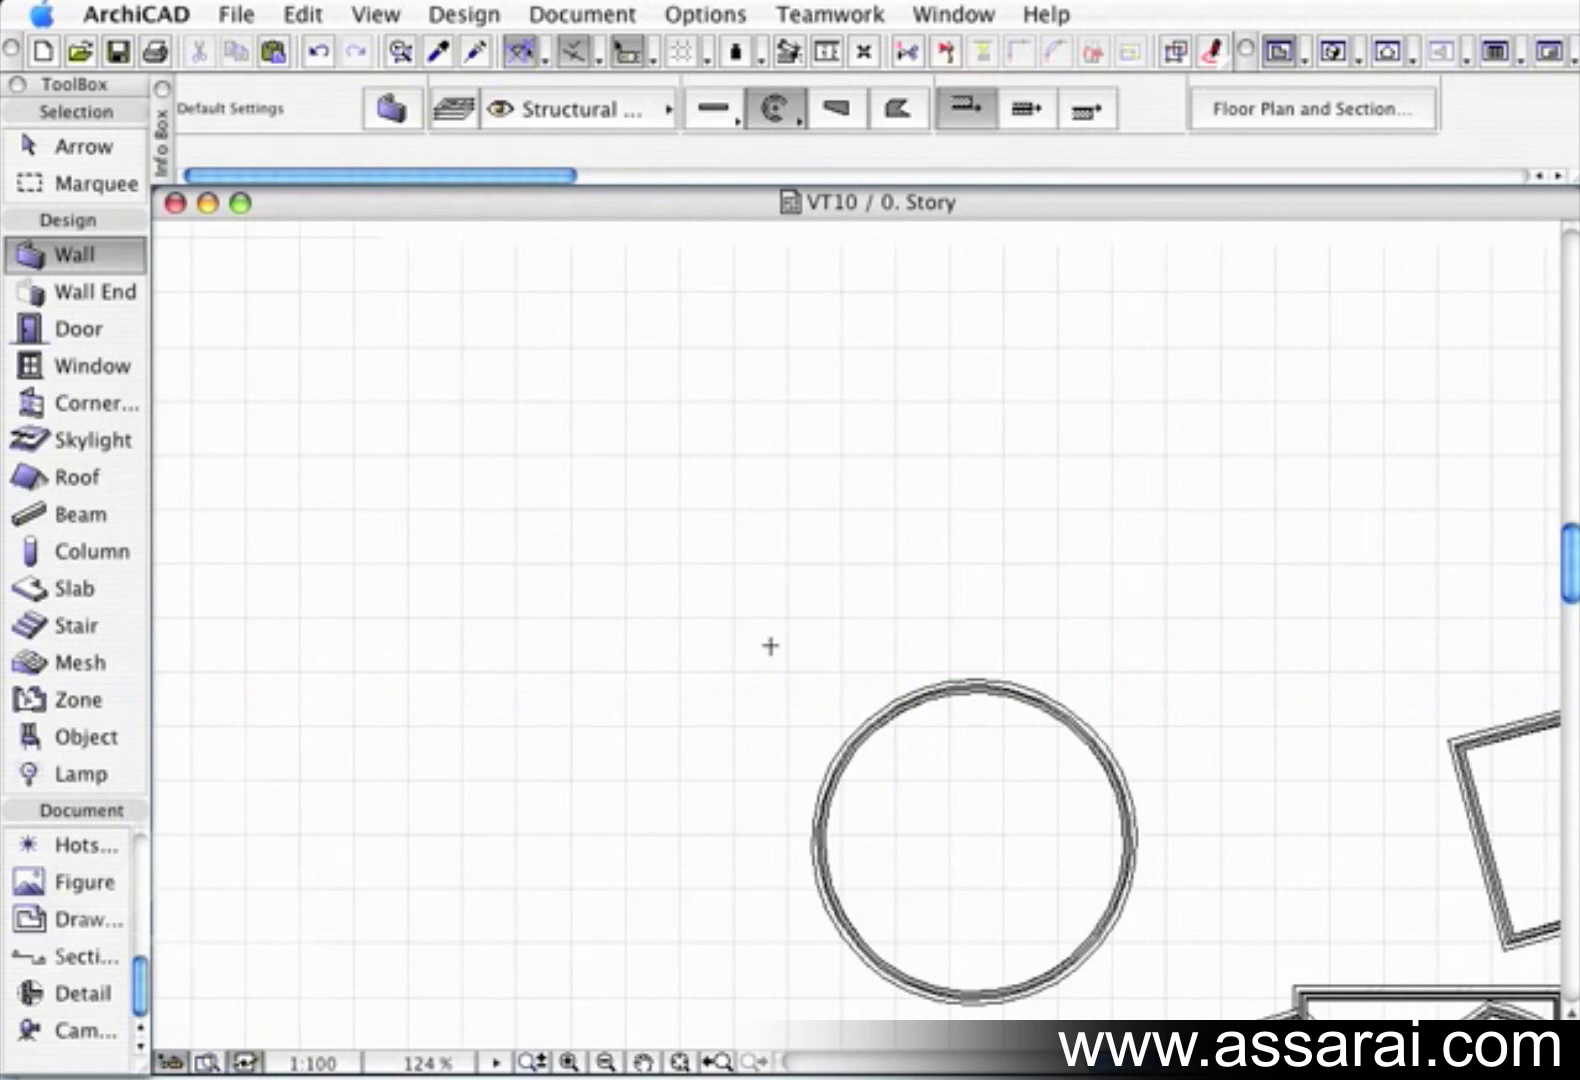
# Add a separate arc wall of radius 3000 above the circle
pyautogui.click(716, 581)
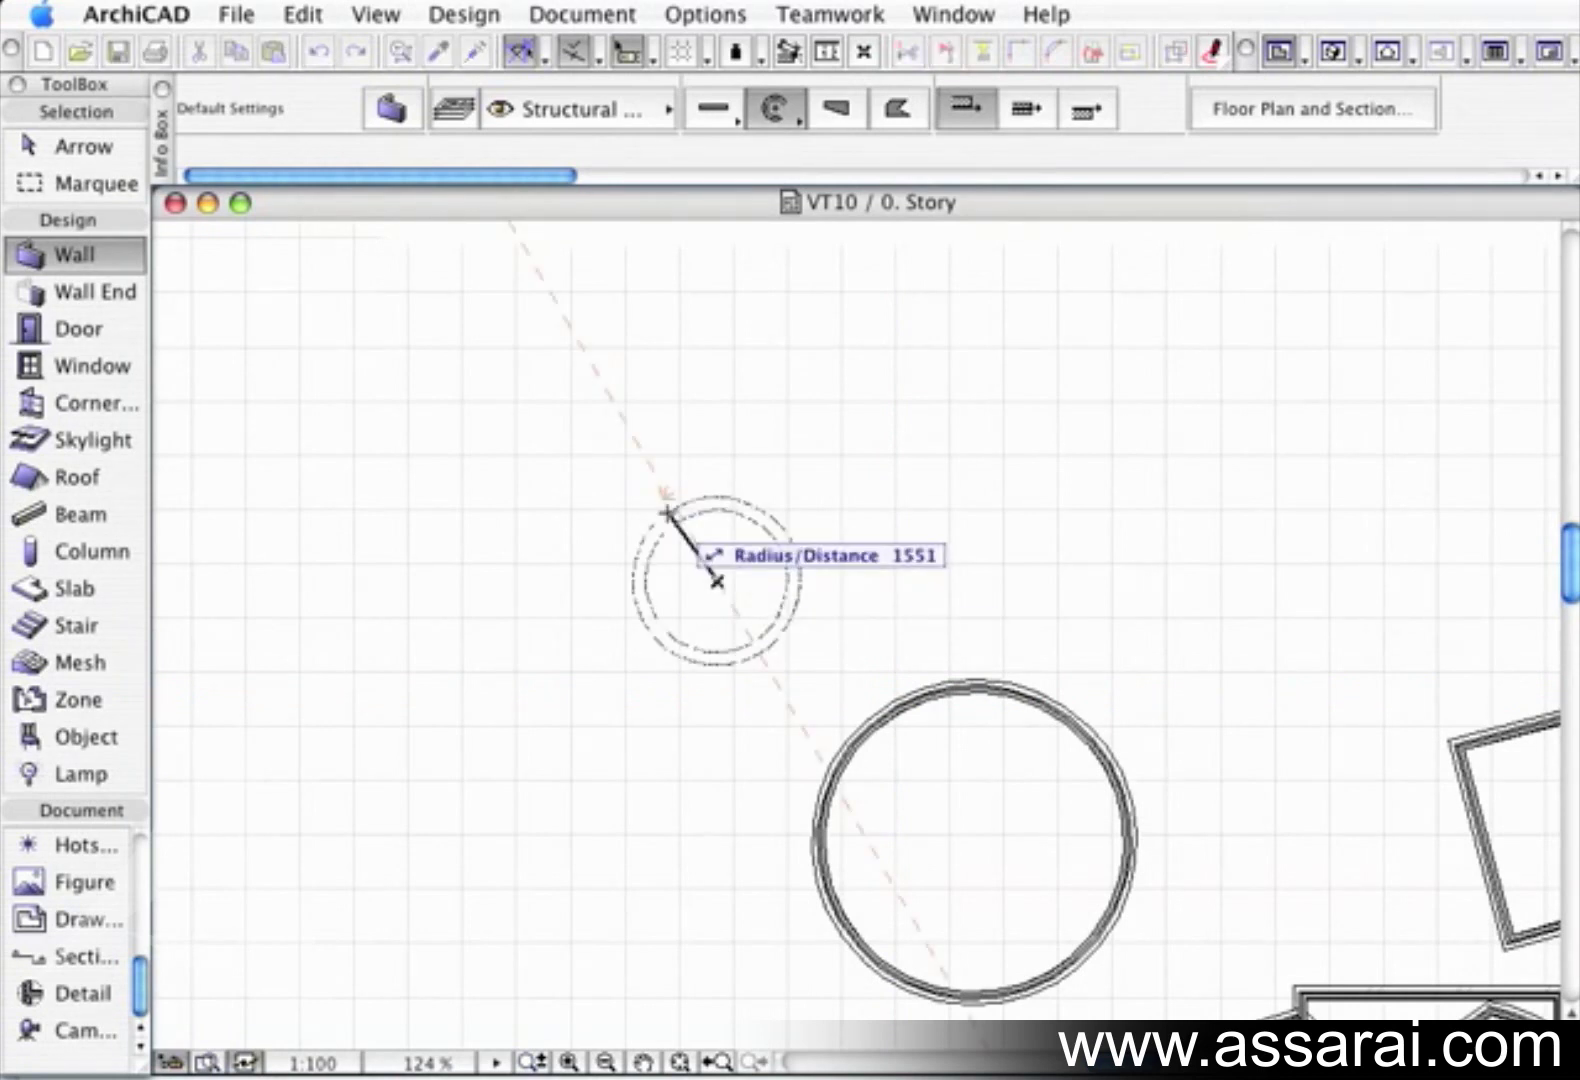
pyautogui.write('3000')
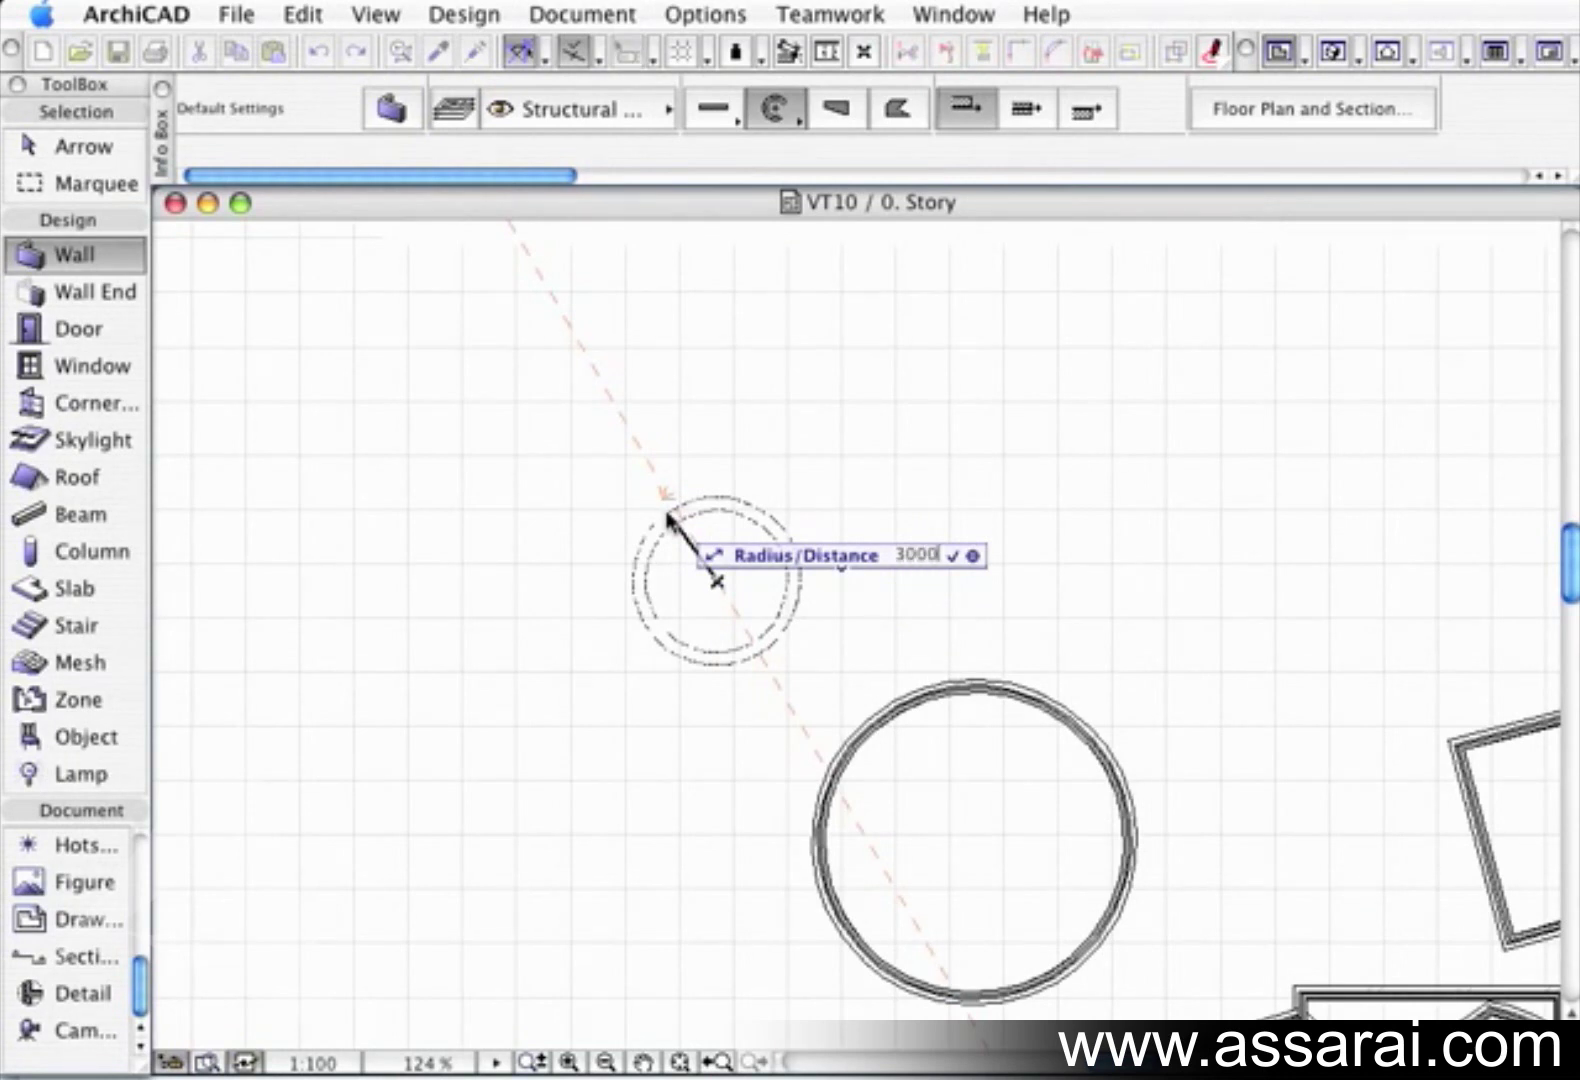
pyautogui.press('Return')
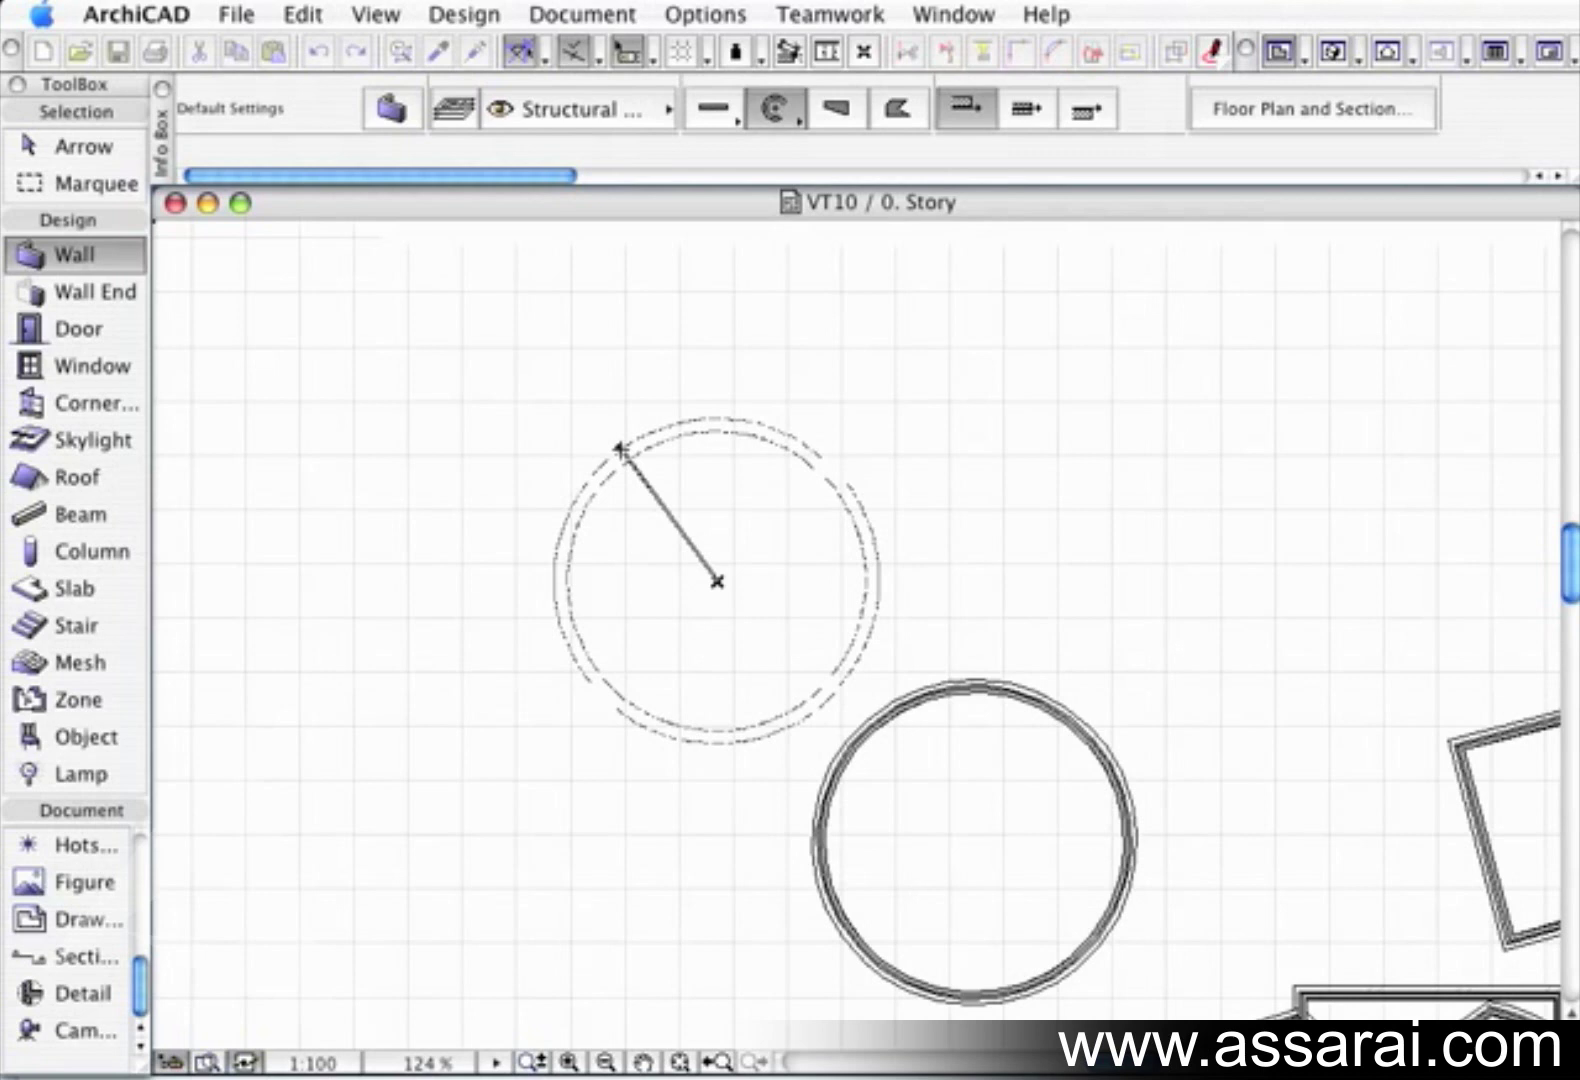
pyautogui.click(620, 449)
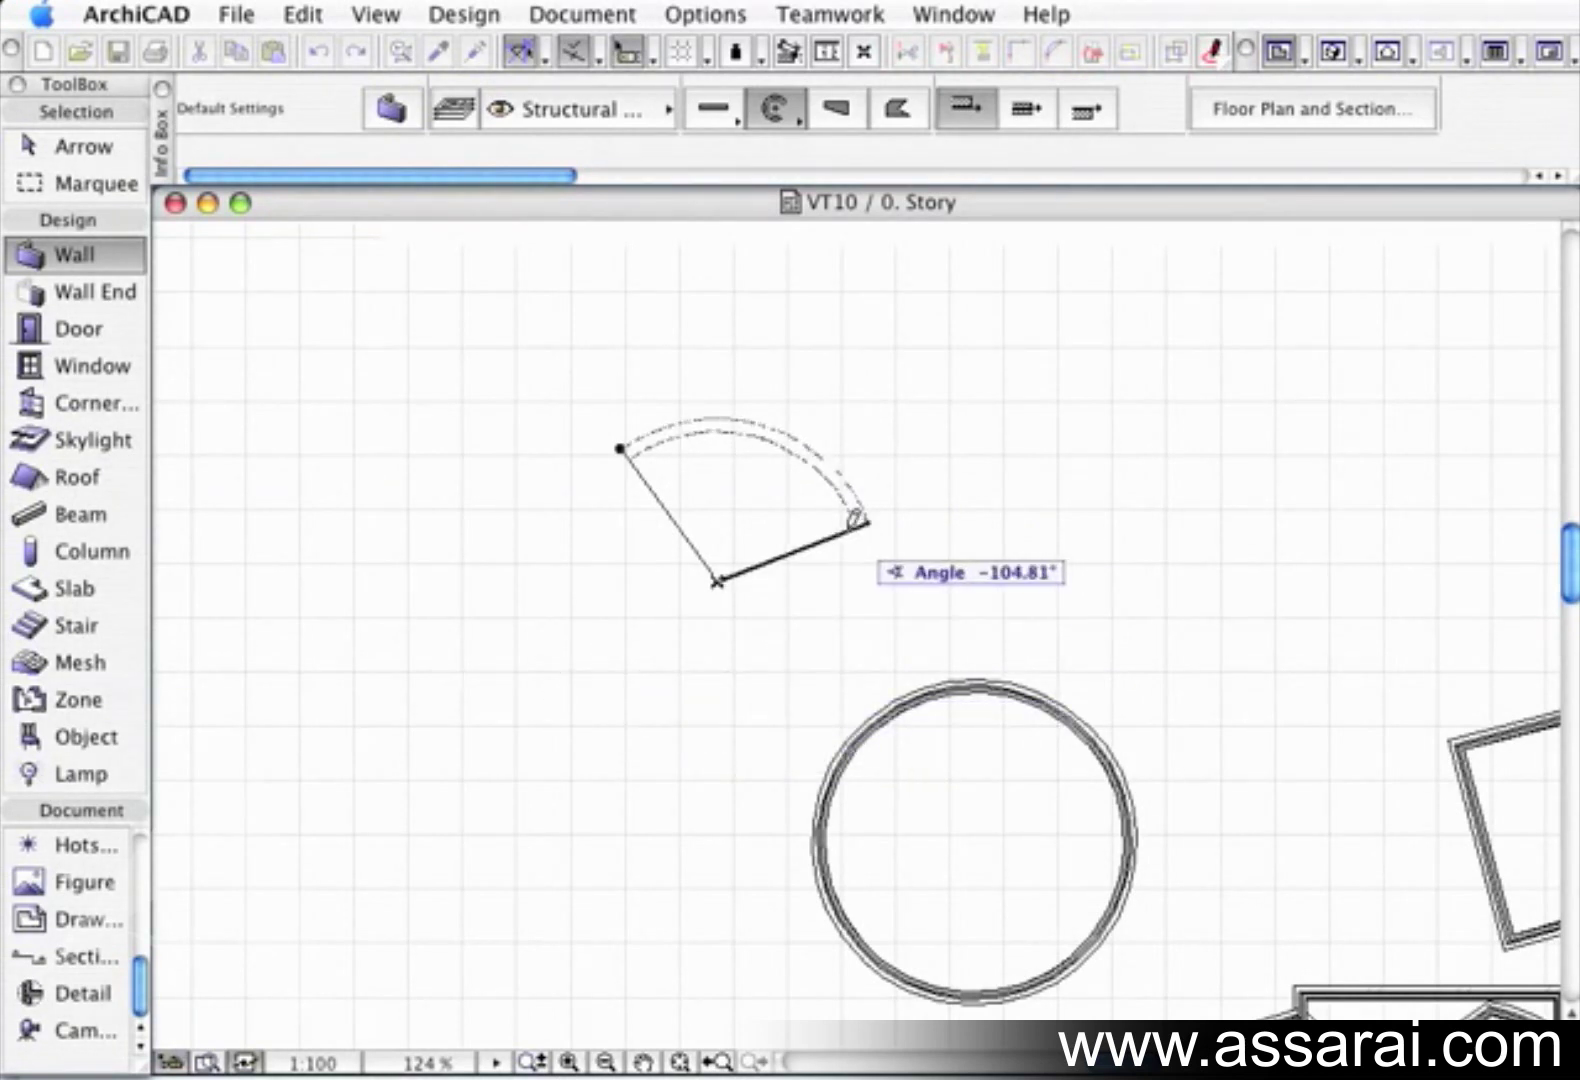
pyautogui.click(860, 520)
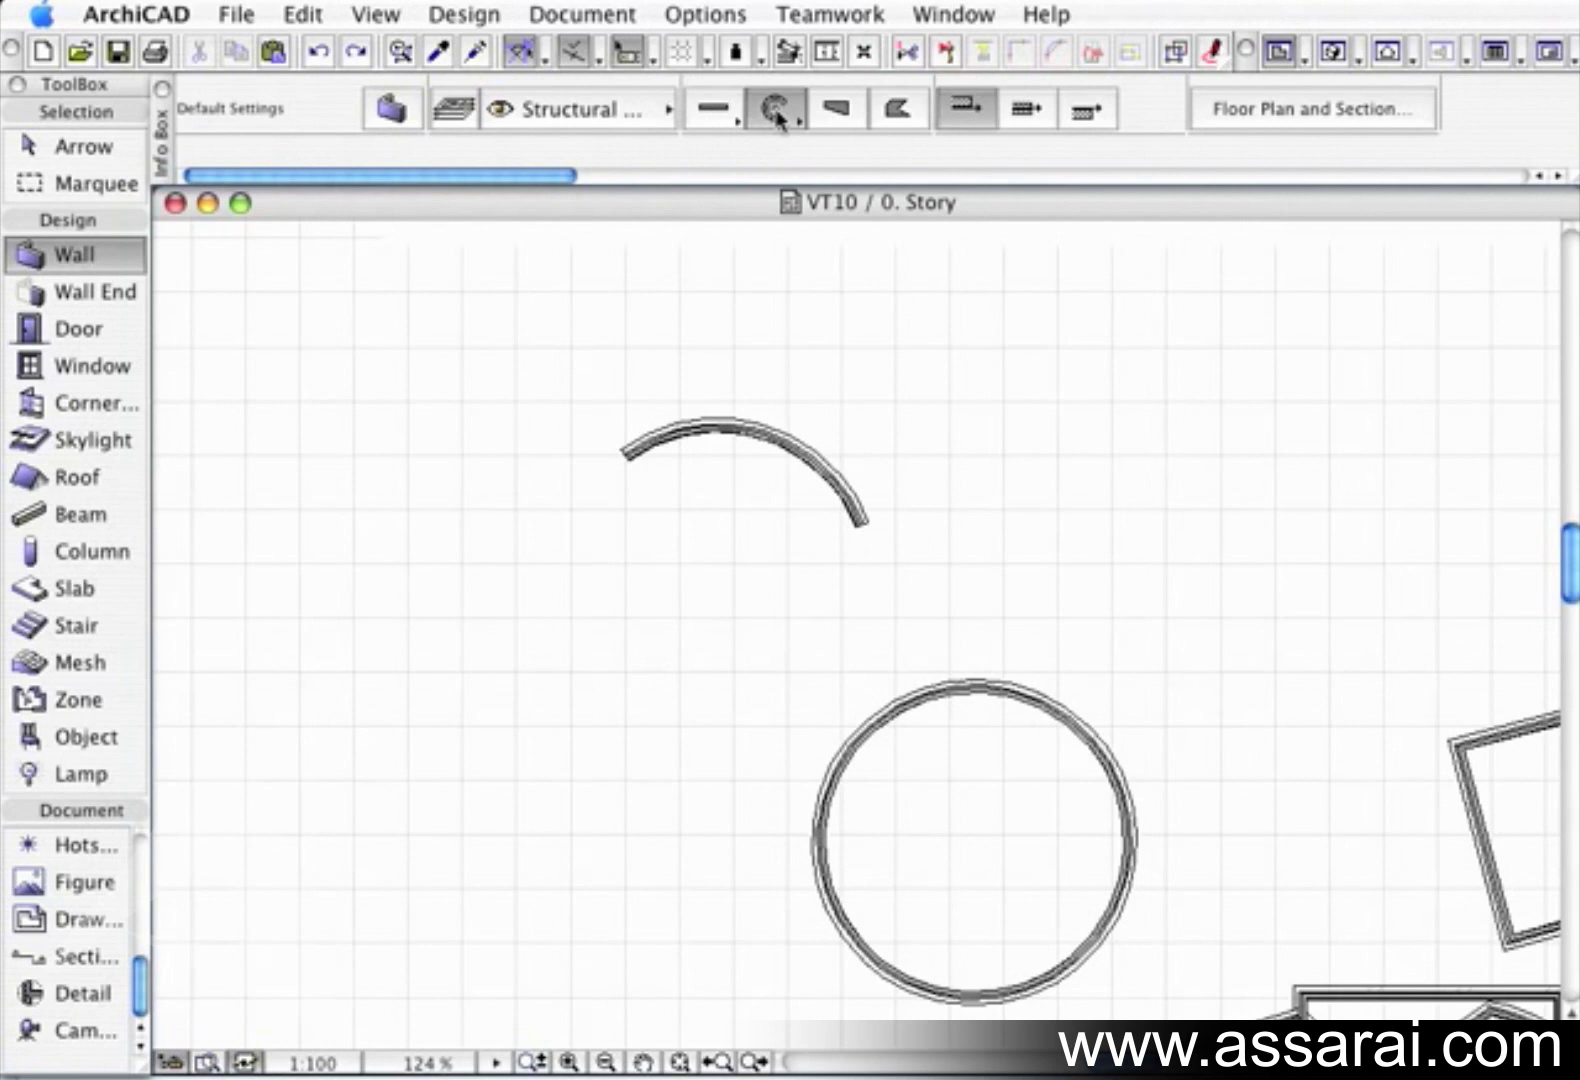
pyautogui.click(778, 119)
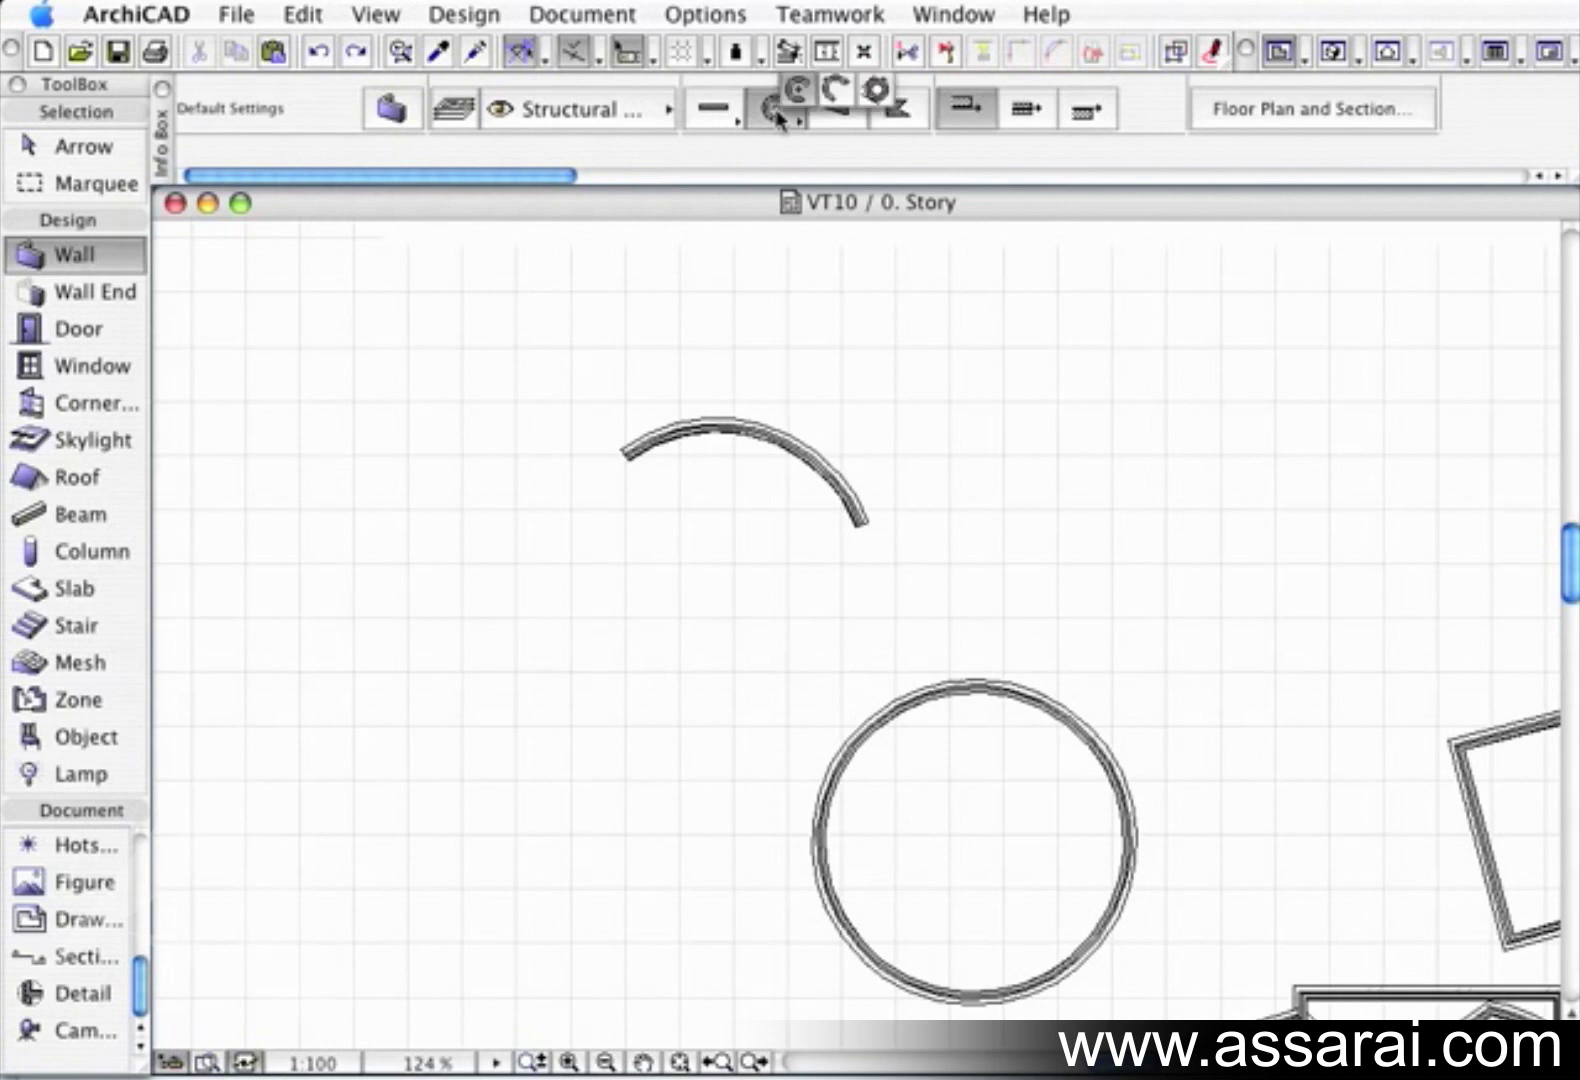
pyautogui.click(839, 101)
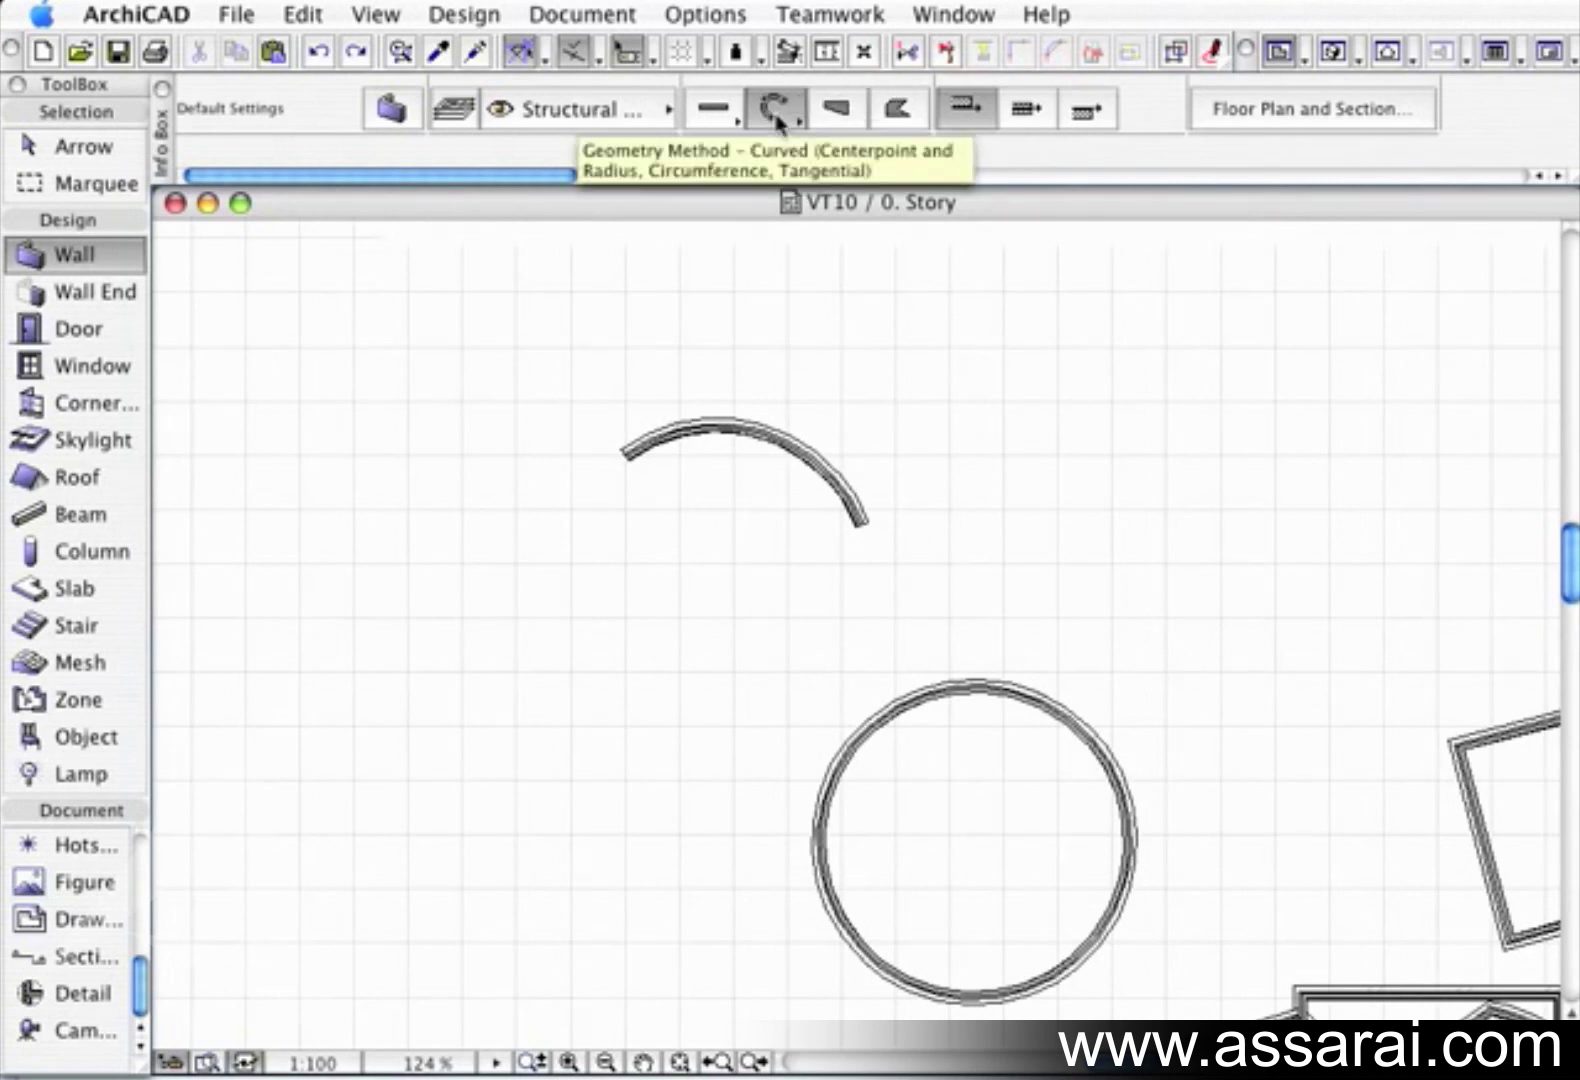
# Delete the arc wall and the circular wall
pyautogui.click(716, 114)
pyautogui.keyDown('shift'); pyautogui.click(769, 441); pyautogui.keyUp('shift')
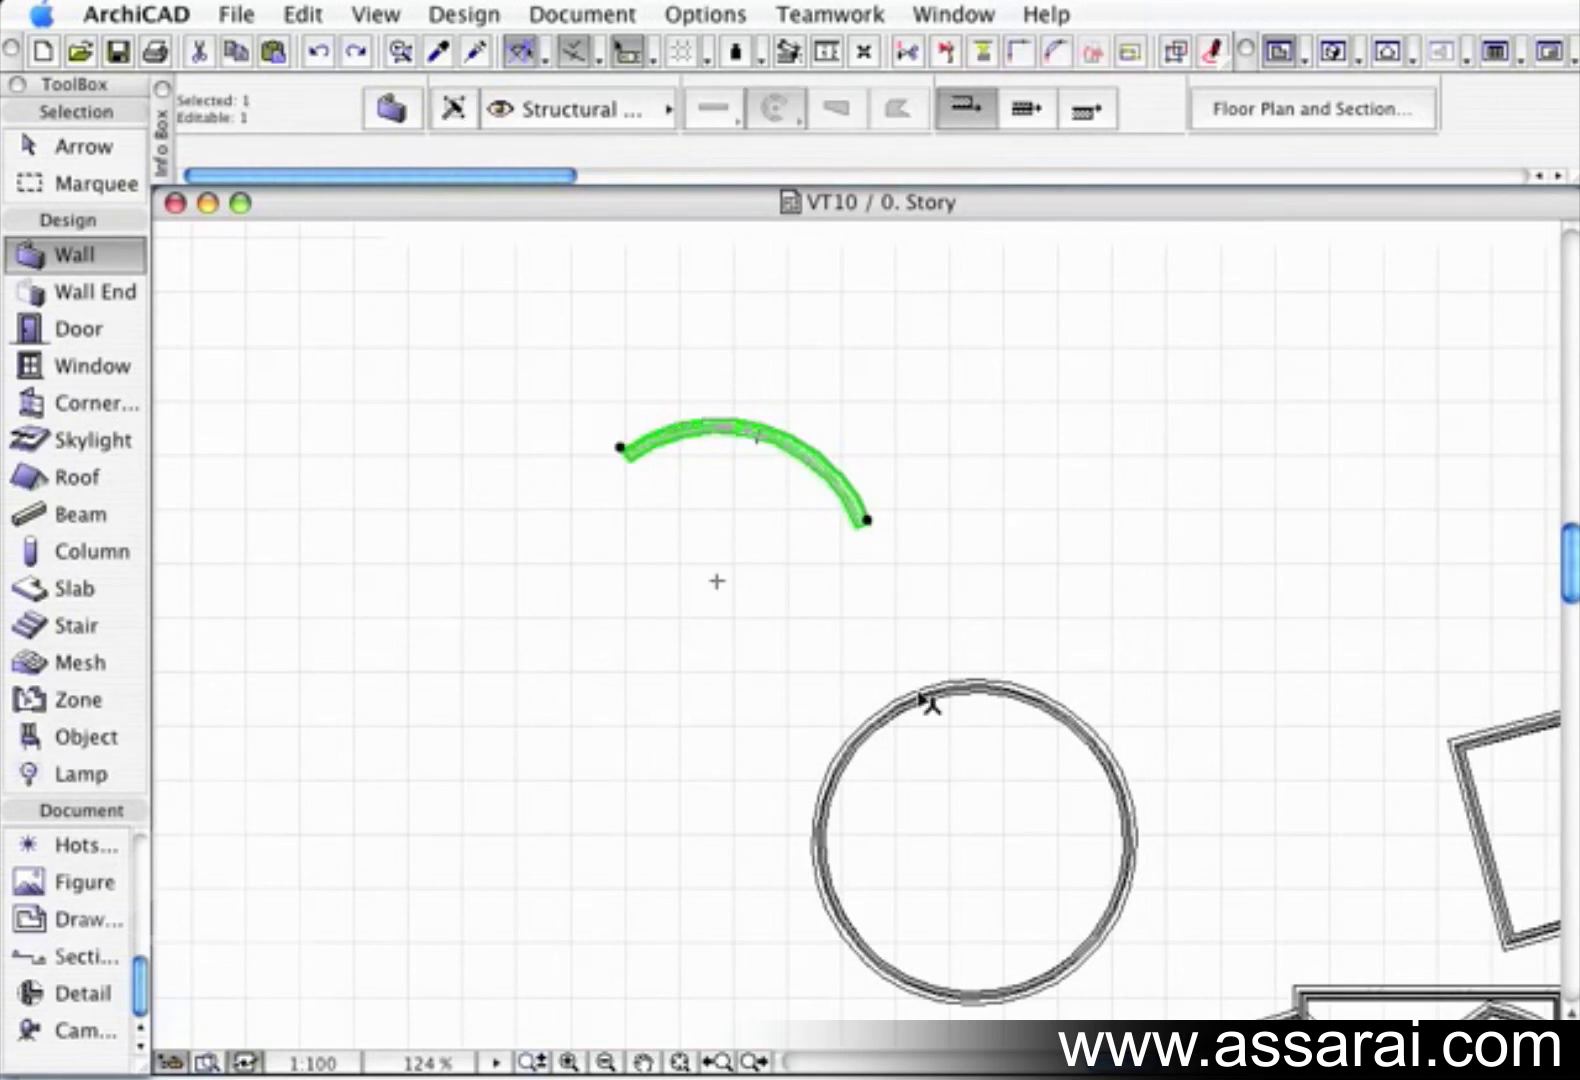
pyautogui.keyDown('shift'); pyautogui.click(927, 699); pyautogui.keyUp('shift')
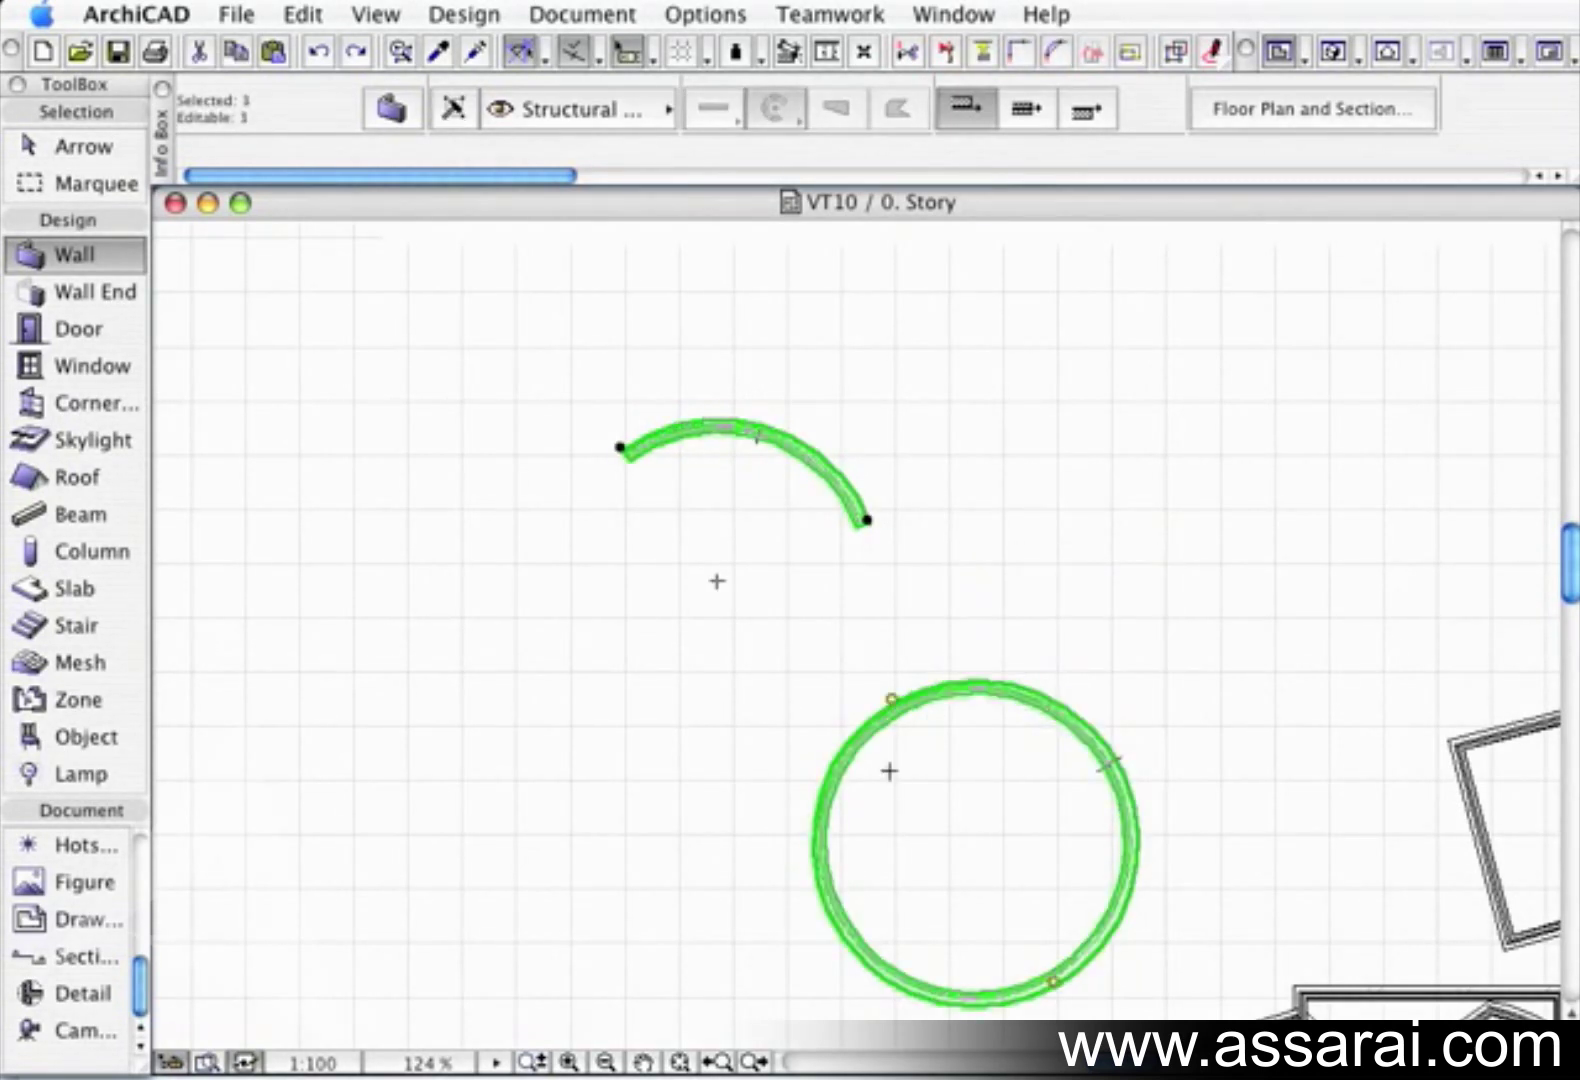
pyautogui.press('Delete')
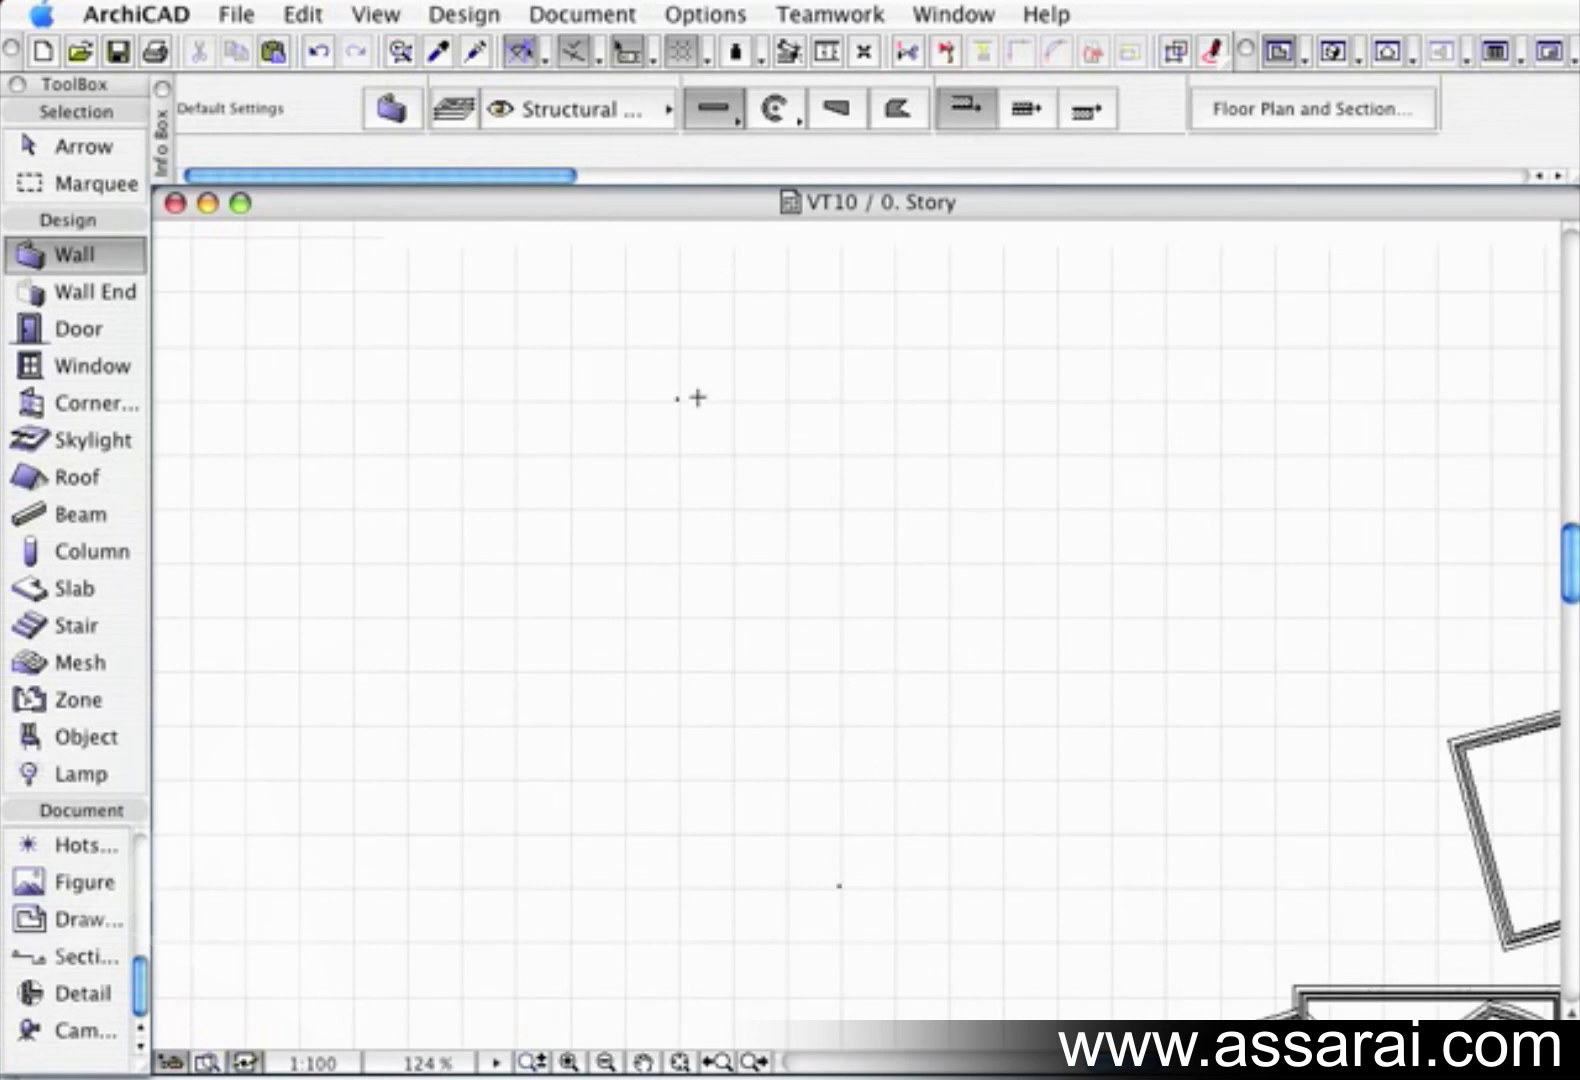
# Draw a vertical 4000 wall and a separate horizontal wall below it, toggling Grid Snap
pyautogui.click(680, 402)
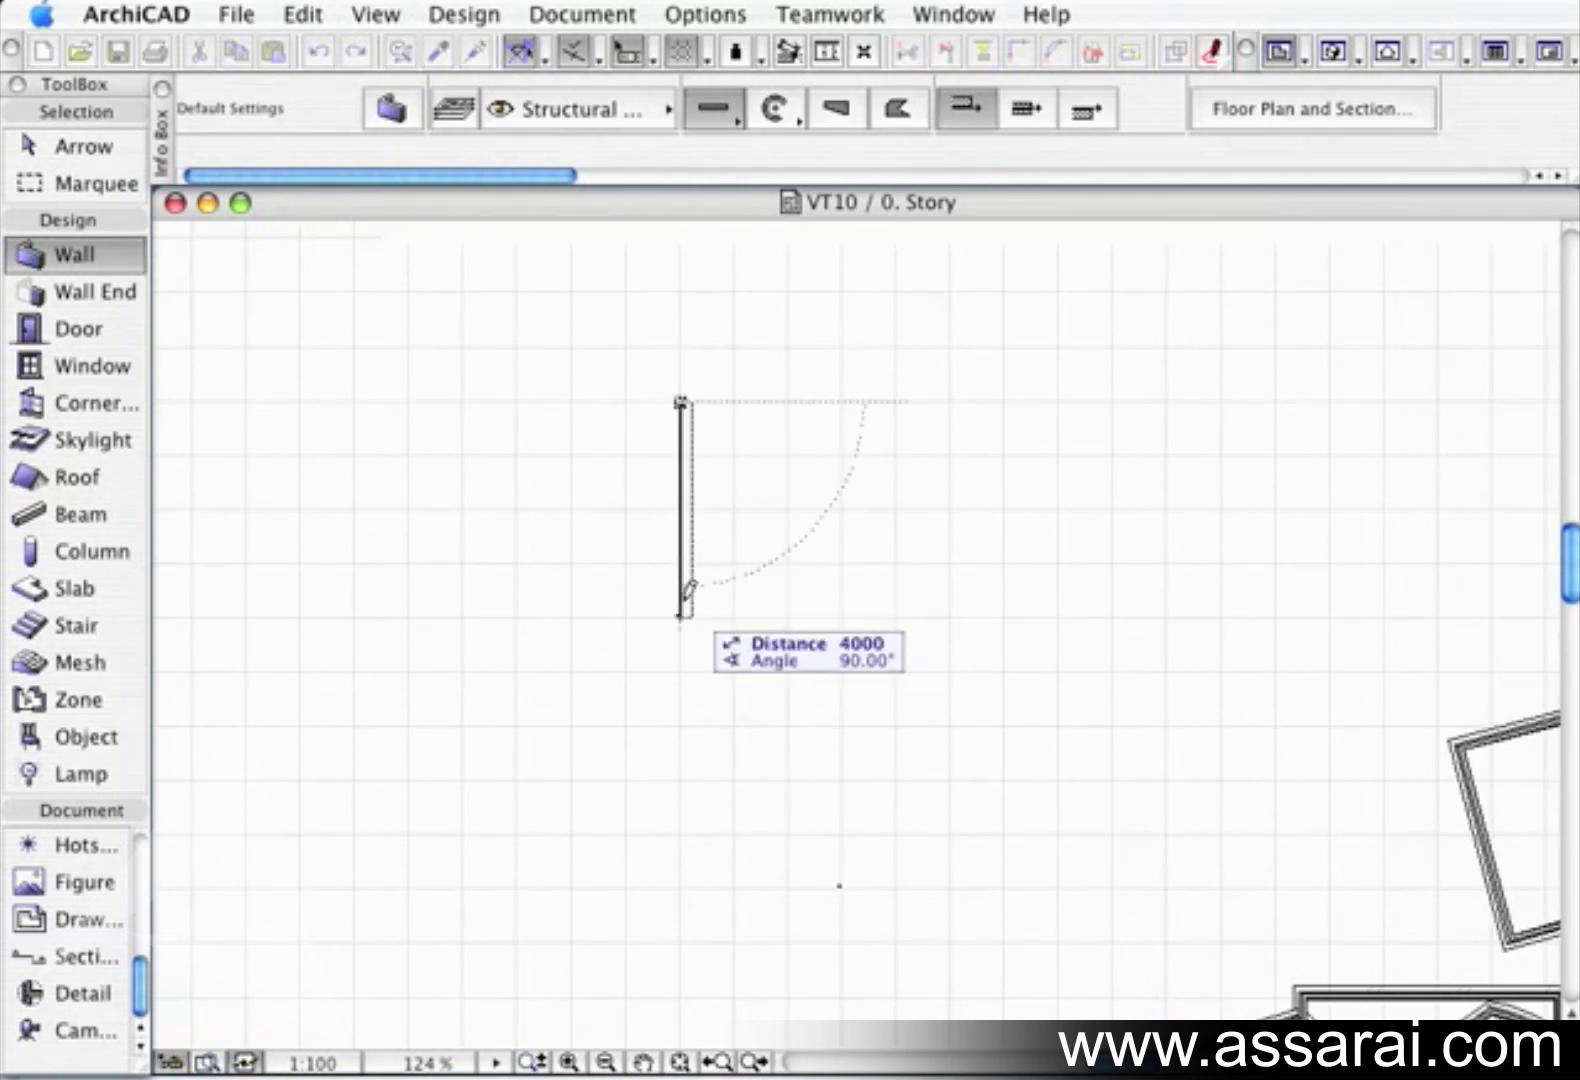
pyautogui.click(680, 618)
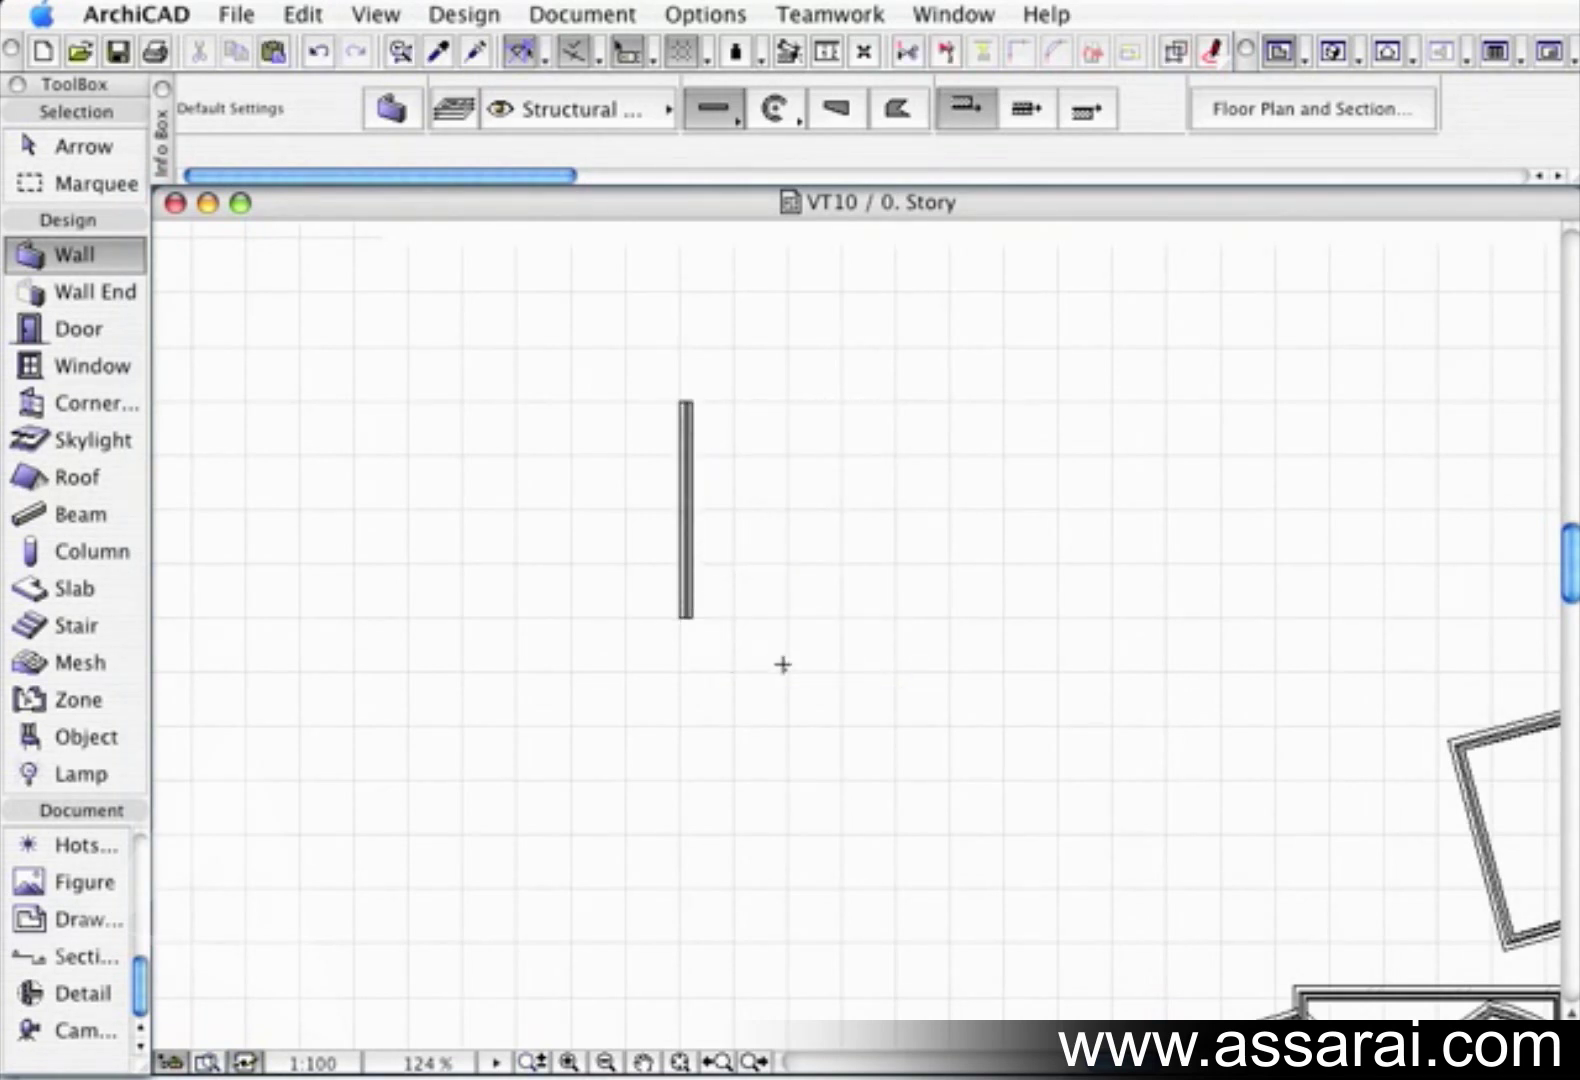
pyautogui.click(788, 723)
pyautogui.click(1115, 727)
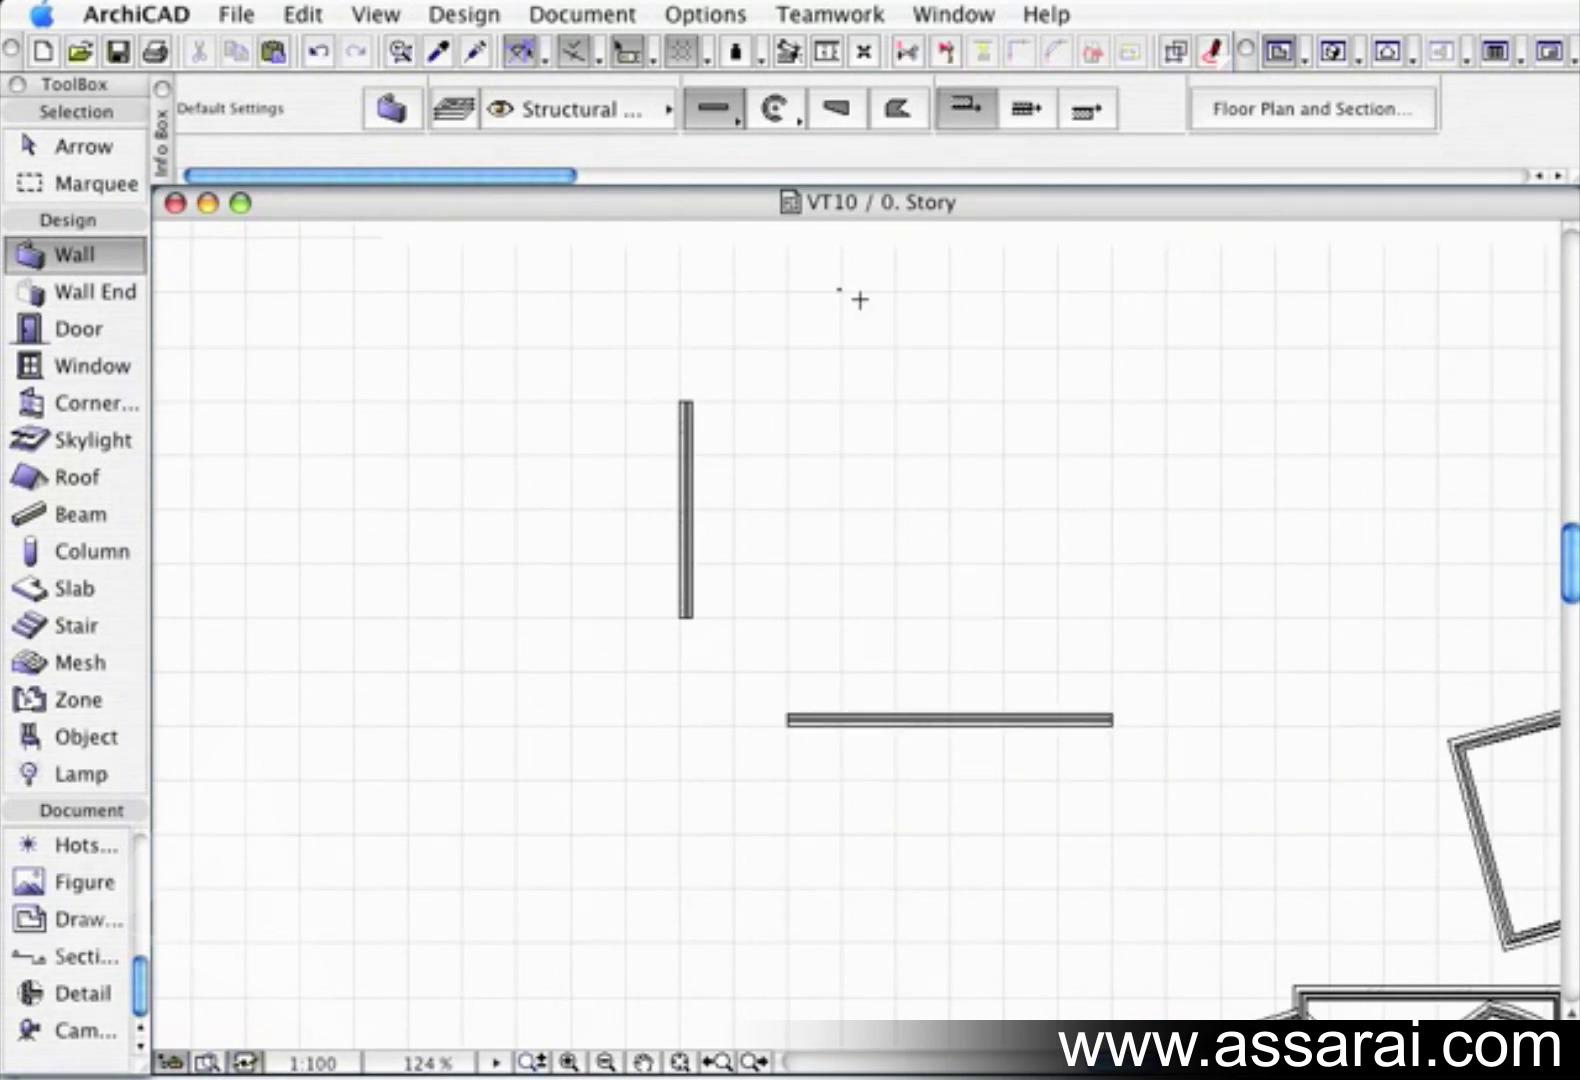
pyautogui.hotkey('shift', 's')
pyautogui.press('Tab')
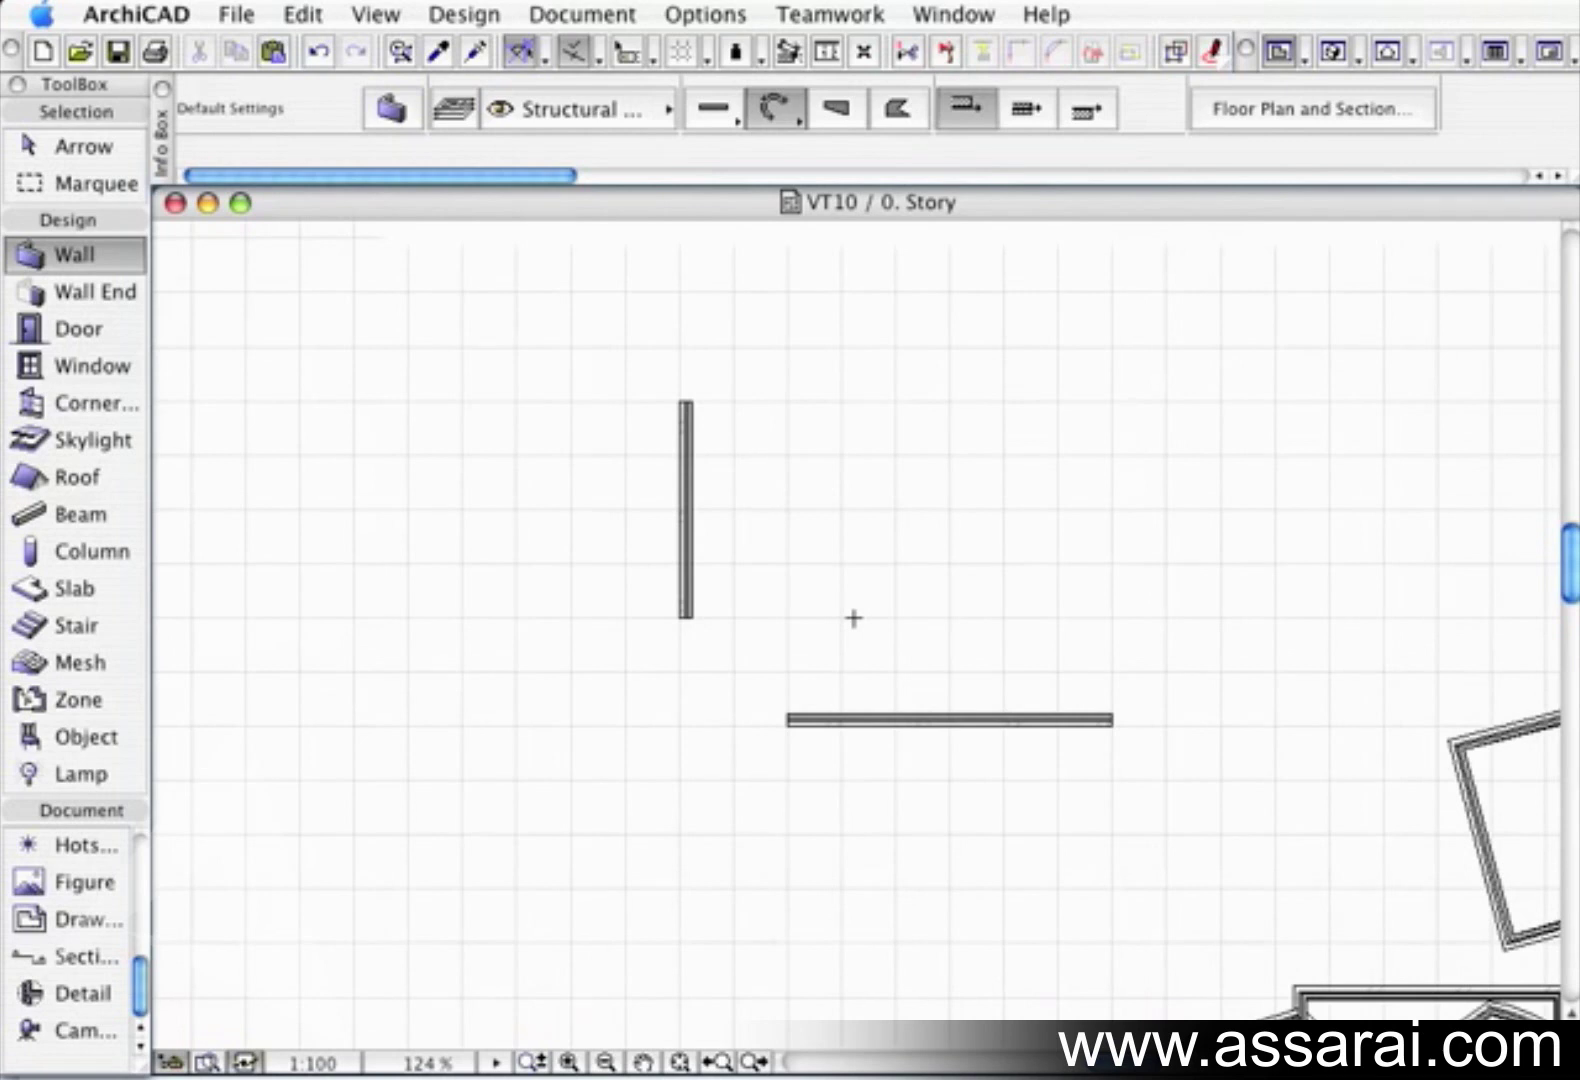
pyautogui.press('s')
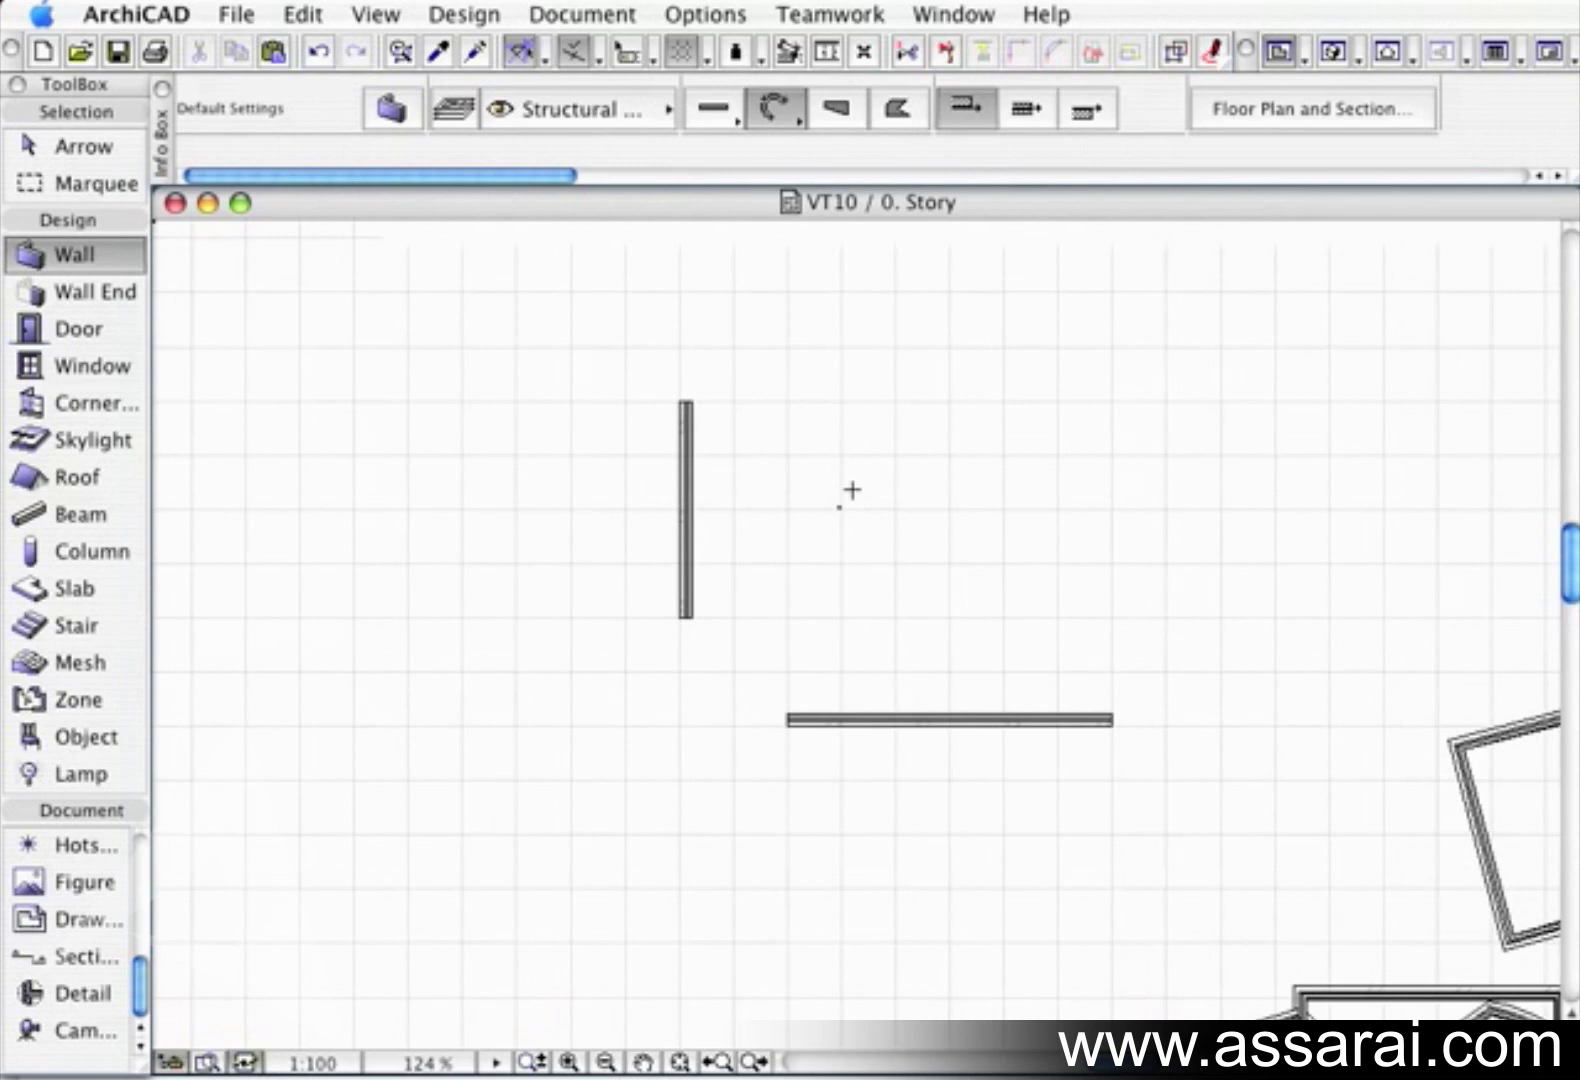
pyautogui.press('s')
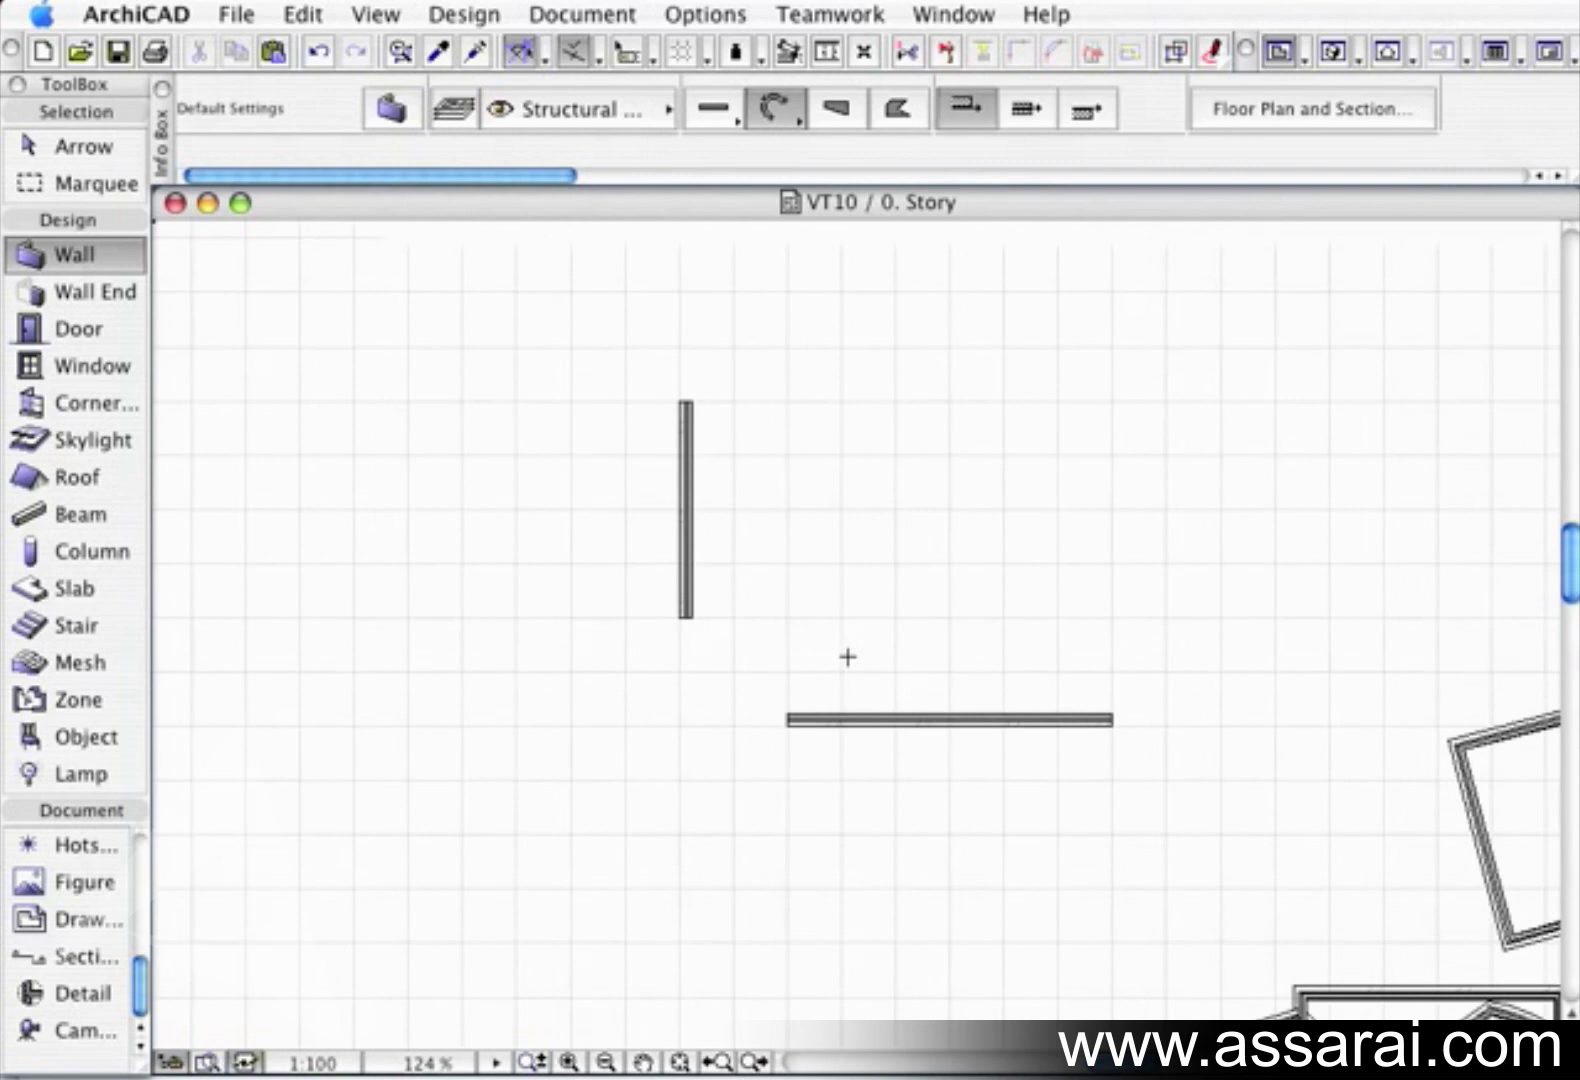
pyautogui.click(754, 1063)
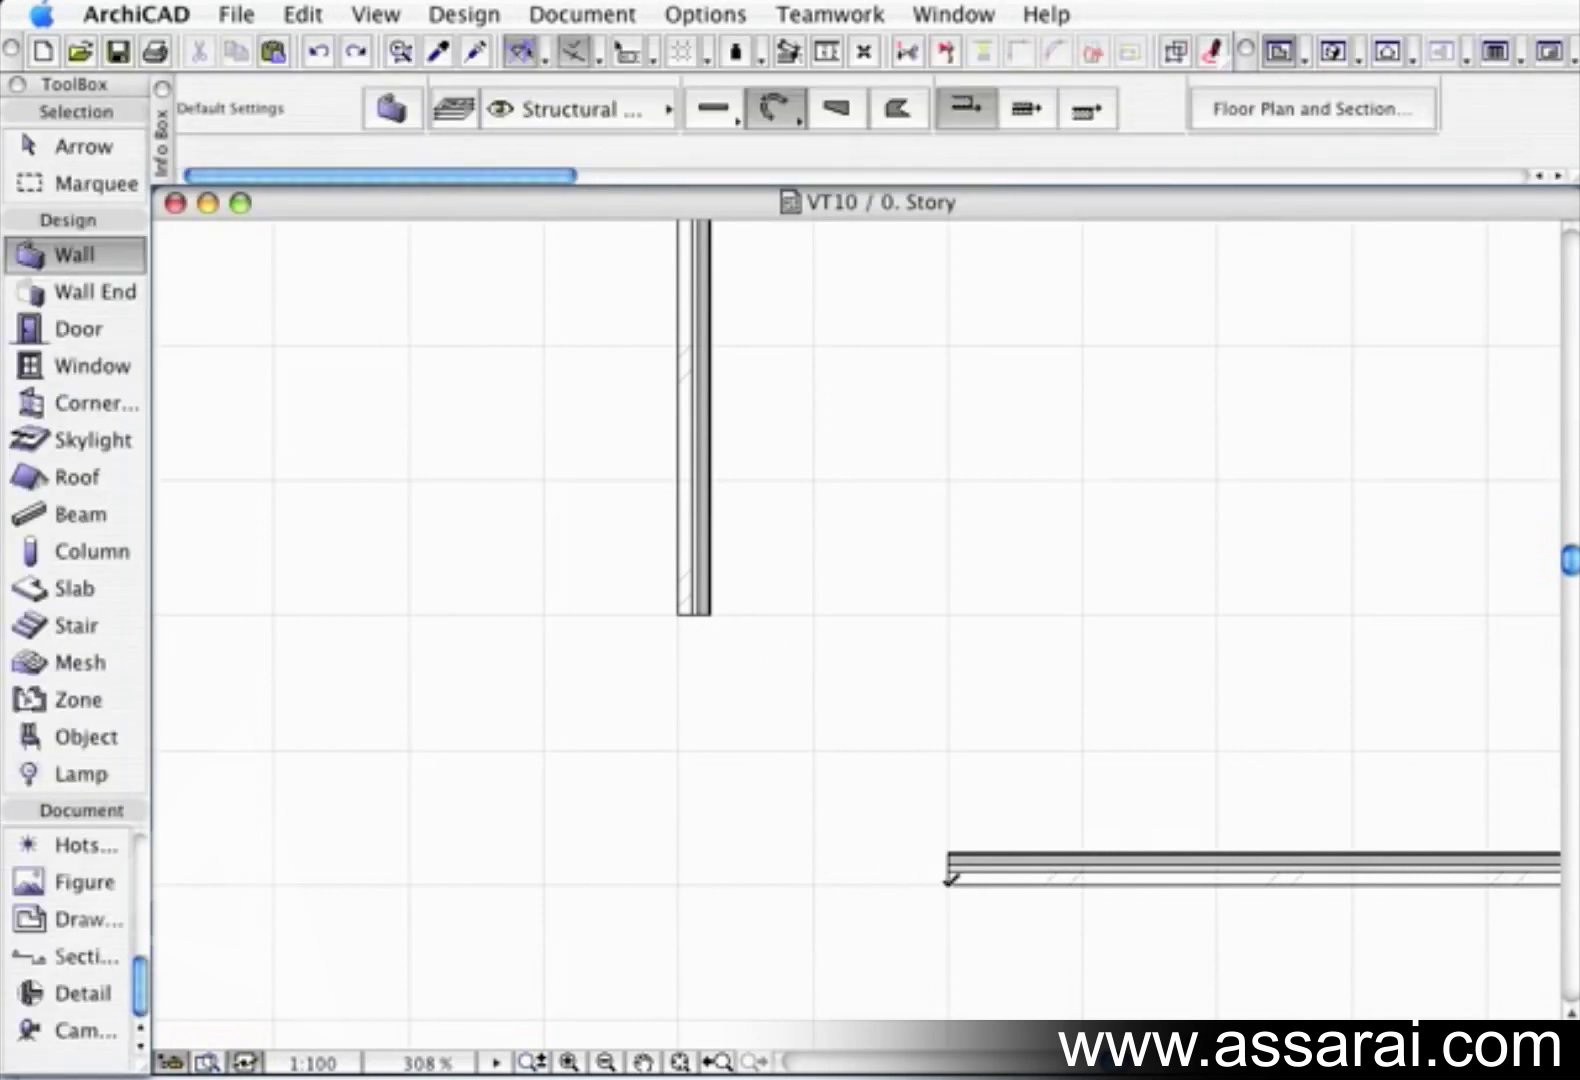
pyautogui.click(948, 880)
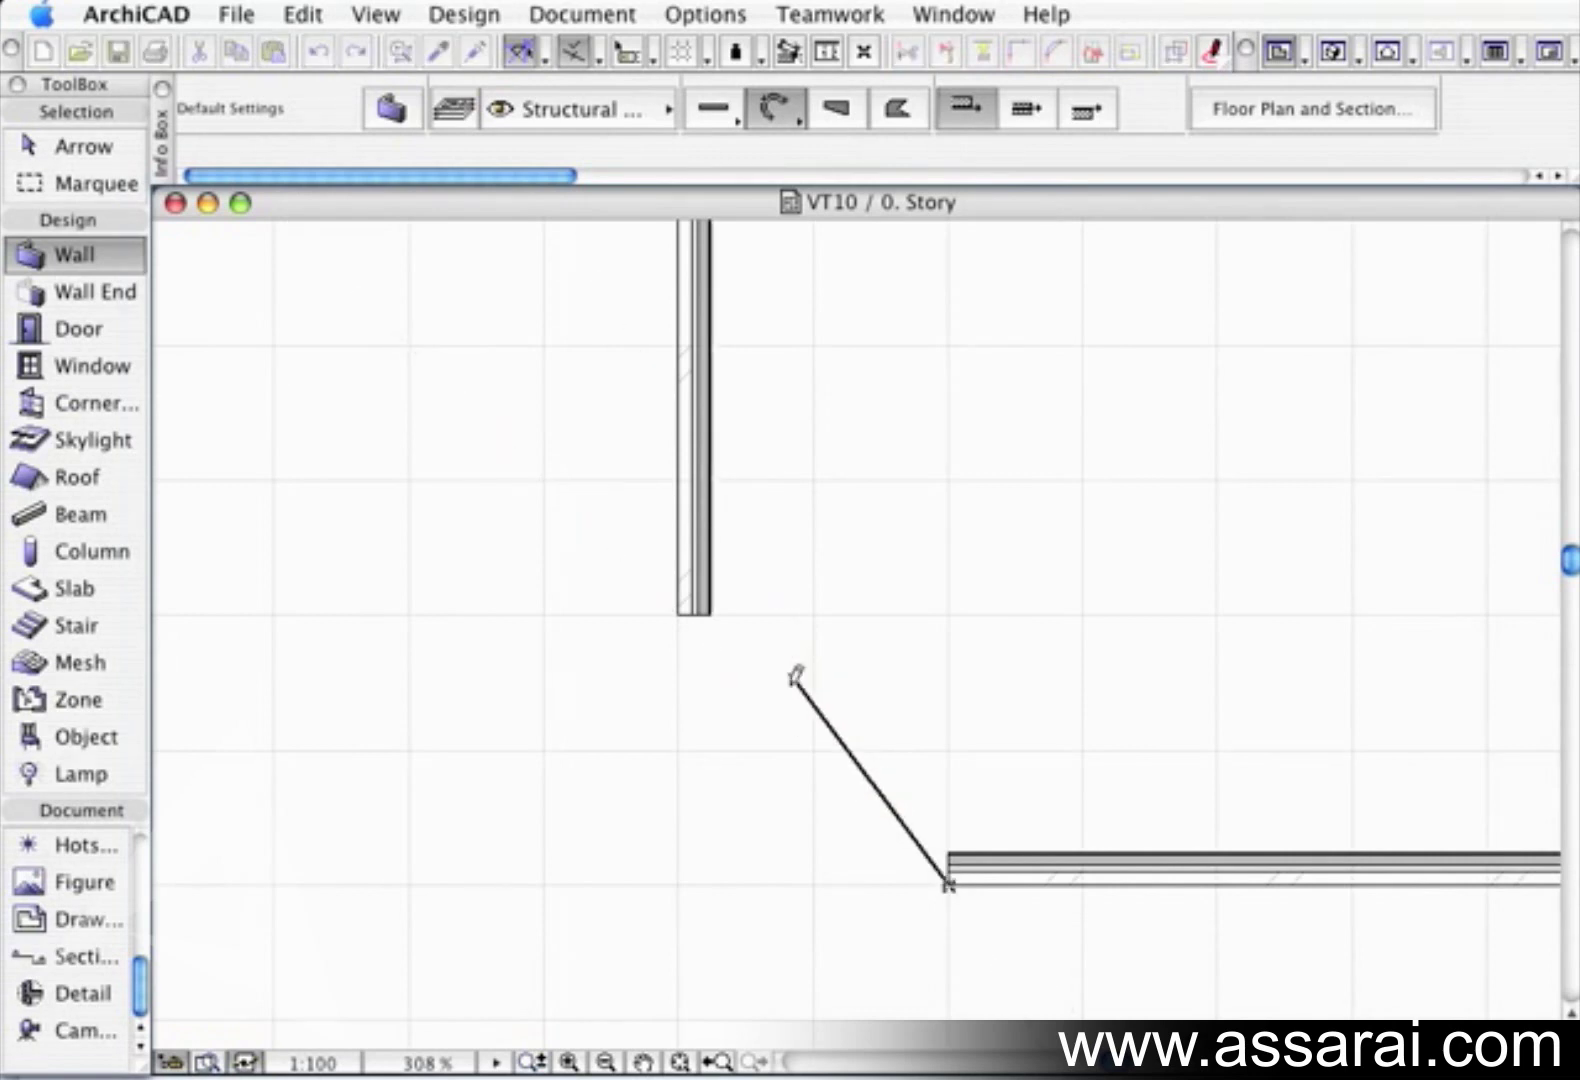
pyautogui.click(679, 610)
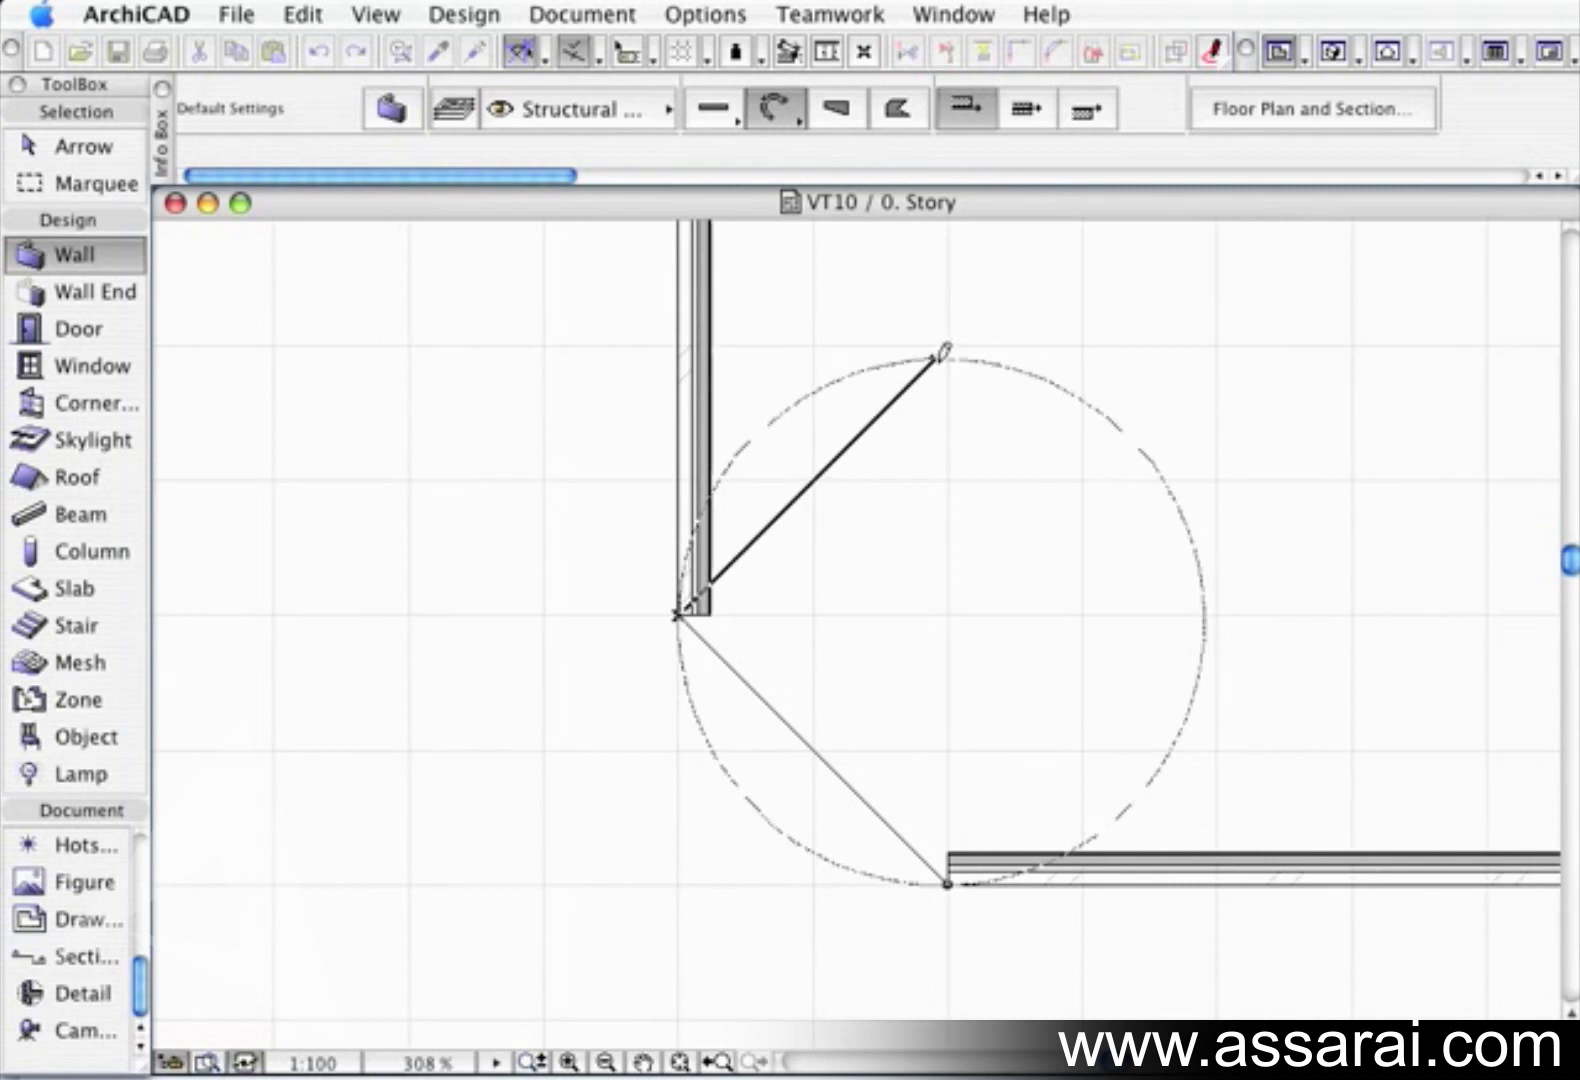
pyautogui.click(676, 614)
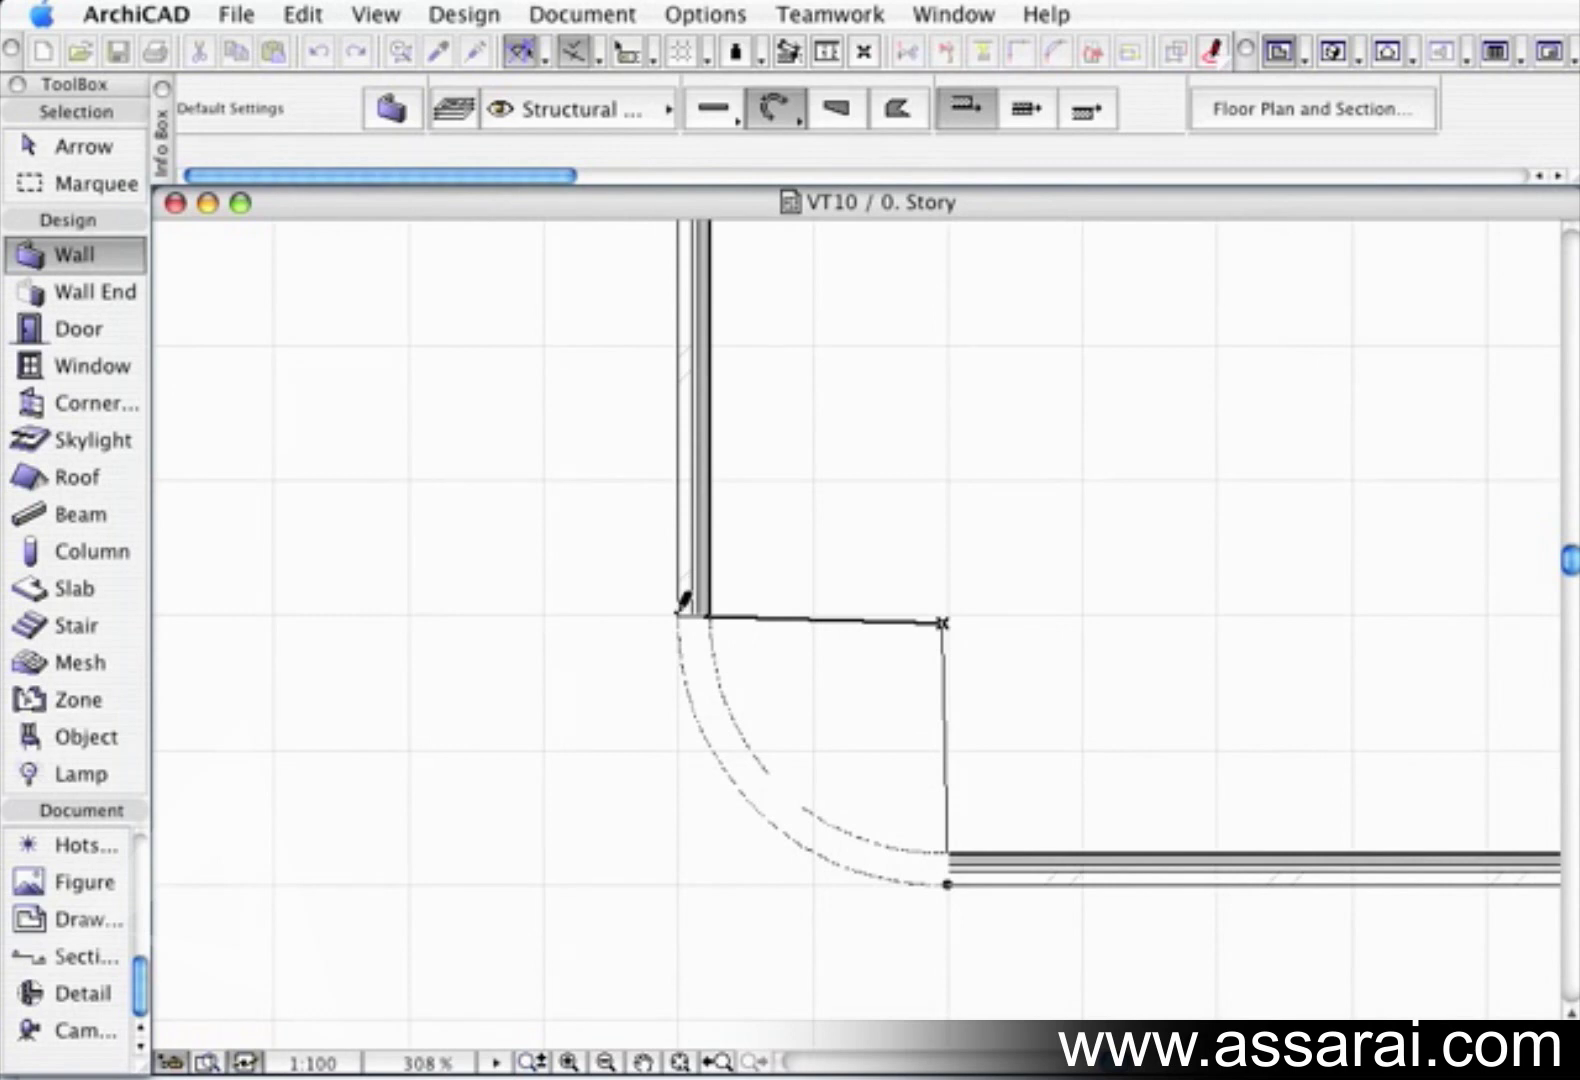
pyautogui.click(681, 605)
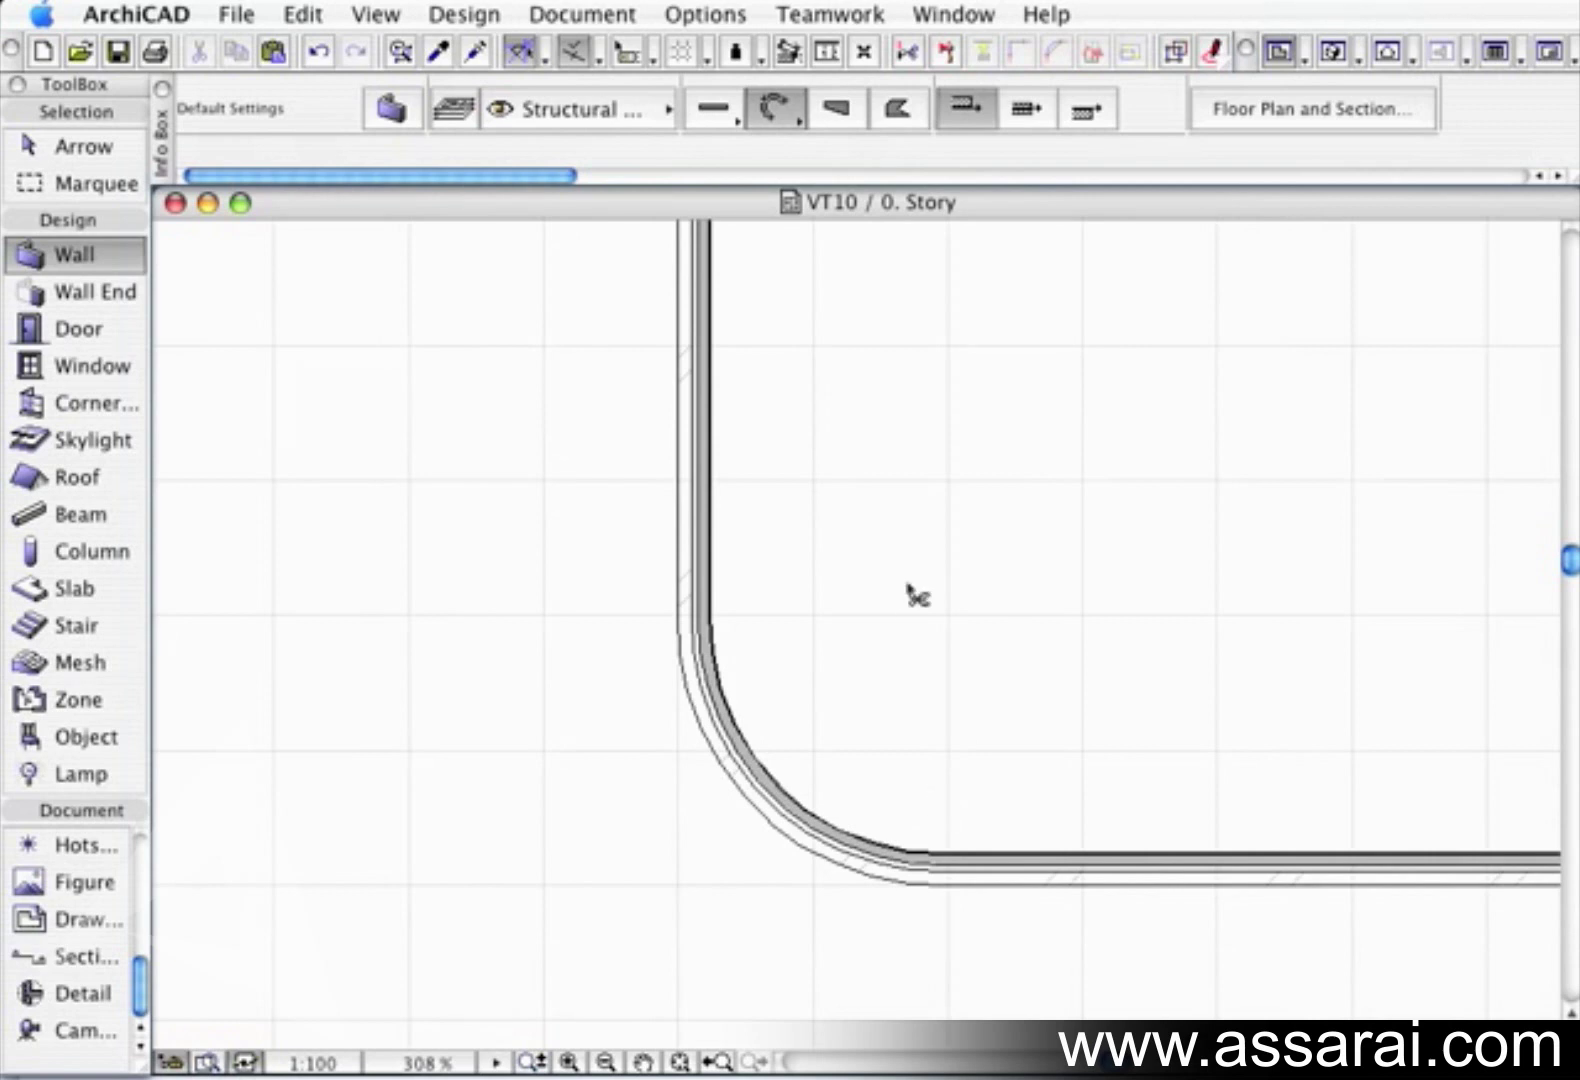
pyautogui.hotkey('ctrl', 'z')
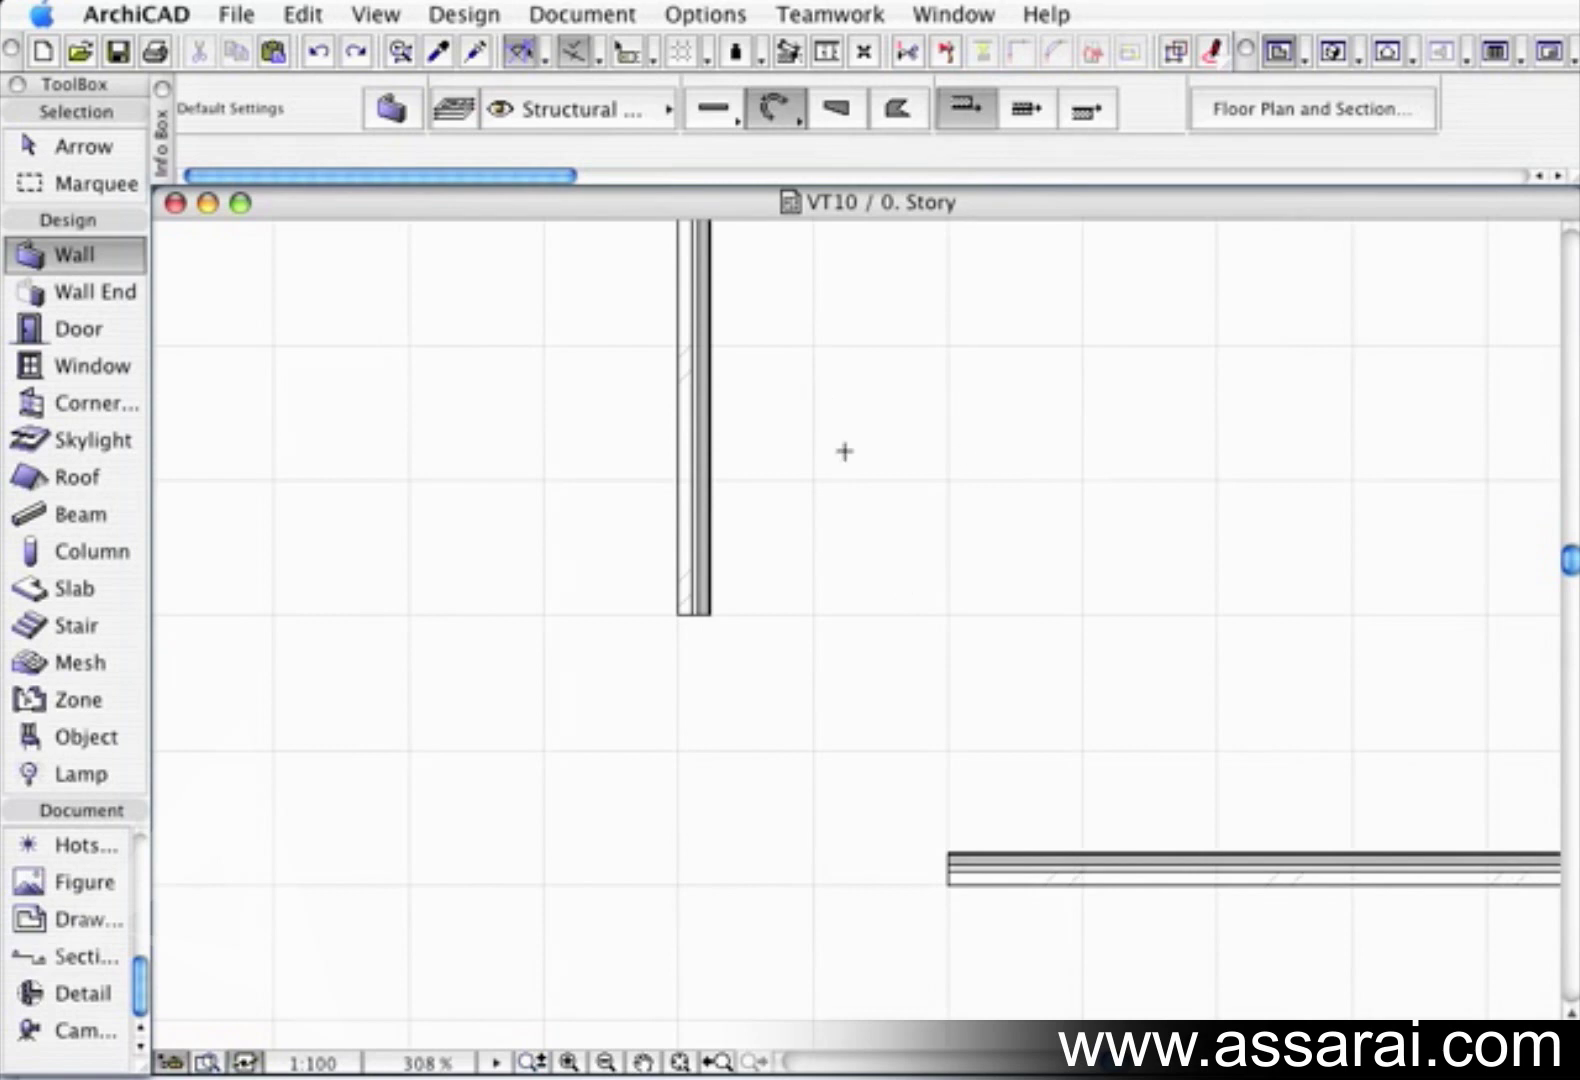
pyautogui.click(795, 120)
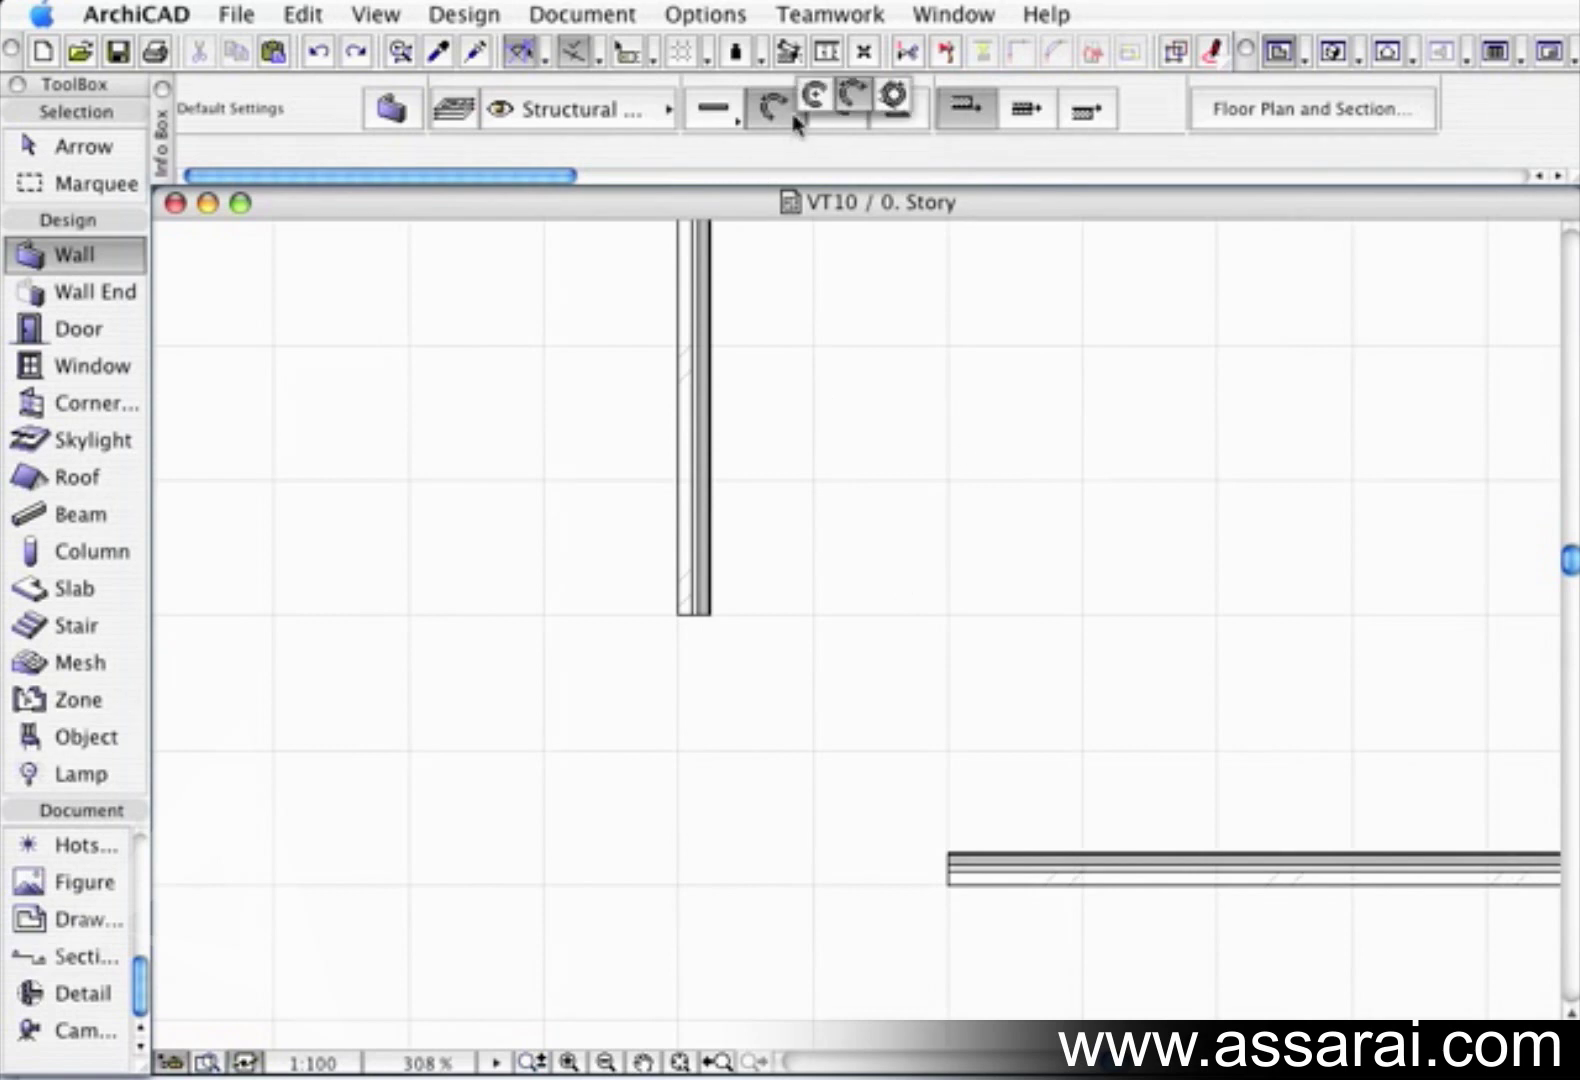
# Draw a straight diagonal wall at the upper right of the vertical and horizontal walls
pyautogui.click(894, 99)
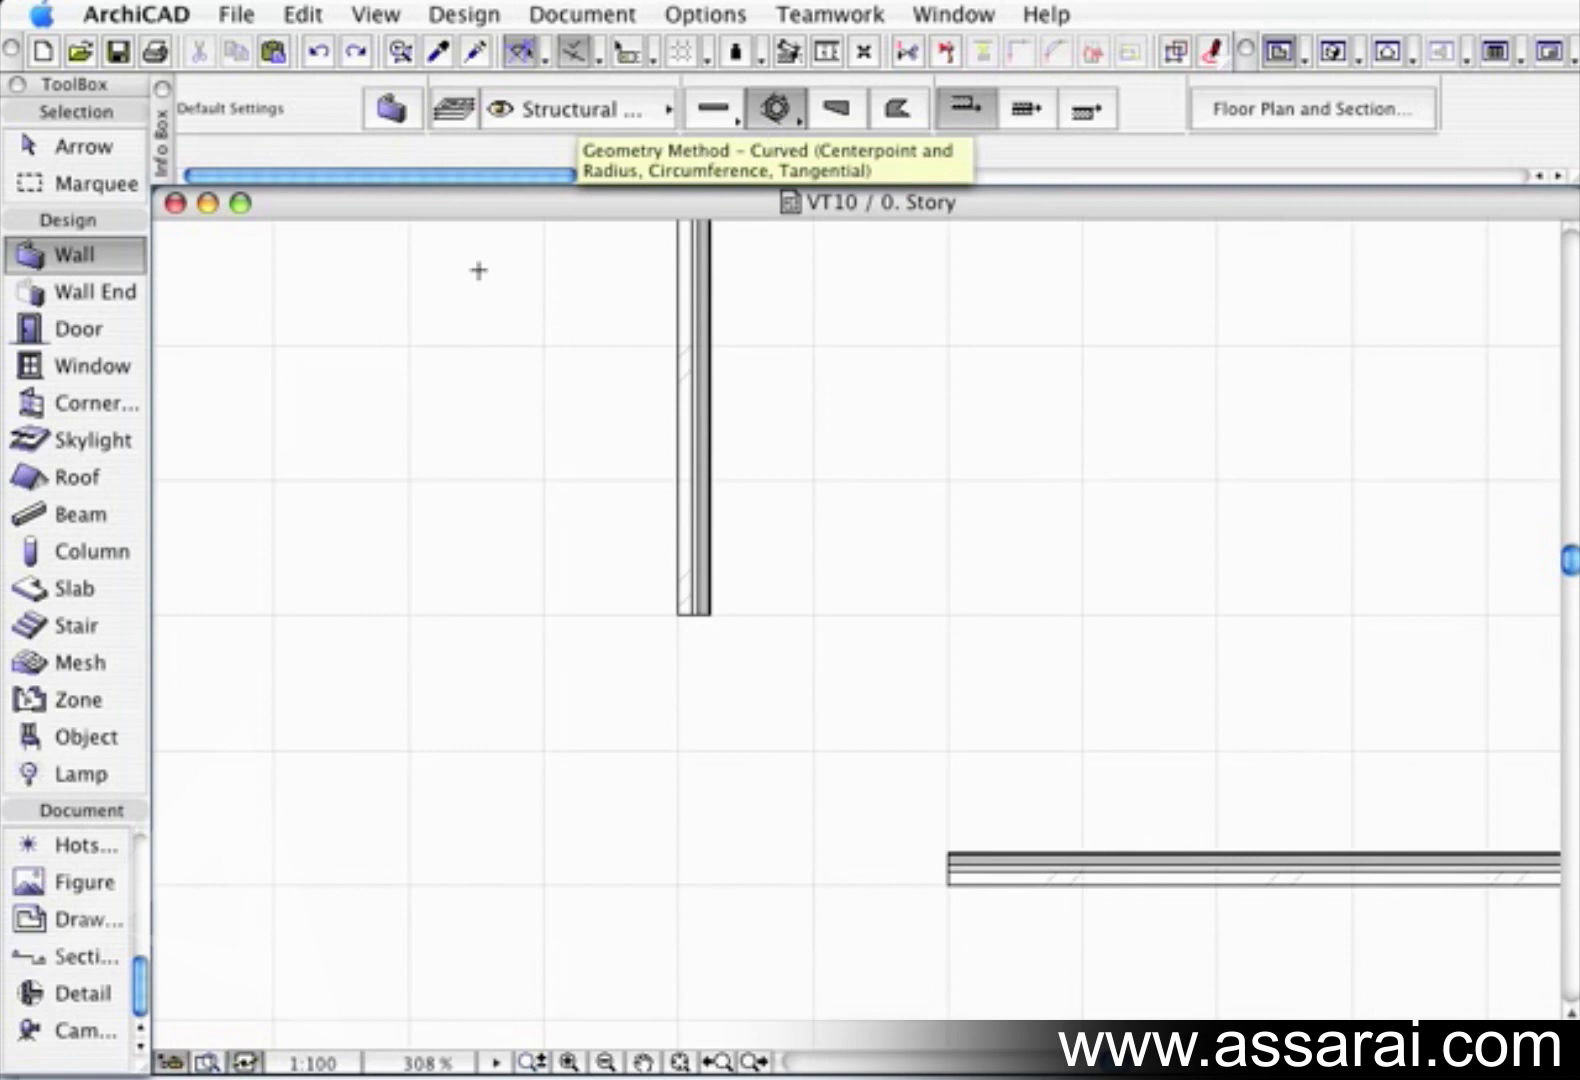
pyautogui.moveTo(1001, 390); pyautogui.dragTo(762, 717, button='middle')
pyautogui.scroll(-1, 762, 717)
pyautogui.scroll(-2, 860, 622)
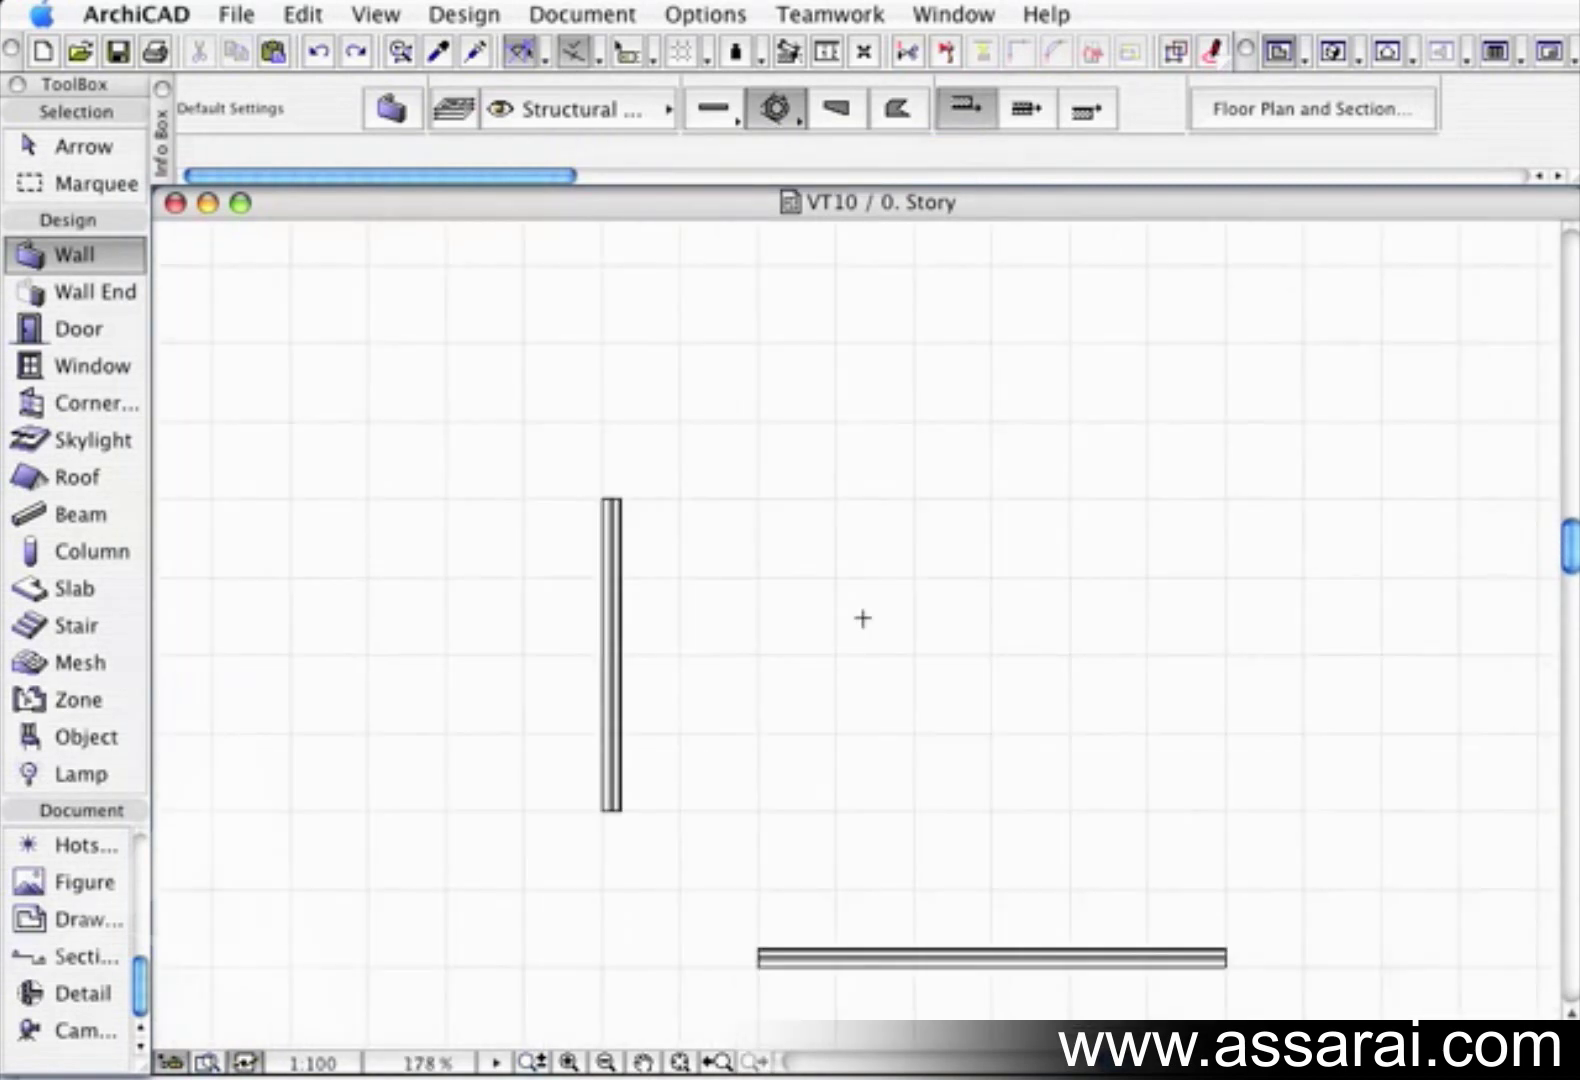
pyautogui.moveTo(860, 622); pyautogui.dragTo(779, 521, button='middle')
pyautogui.click(716, 111)
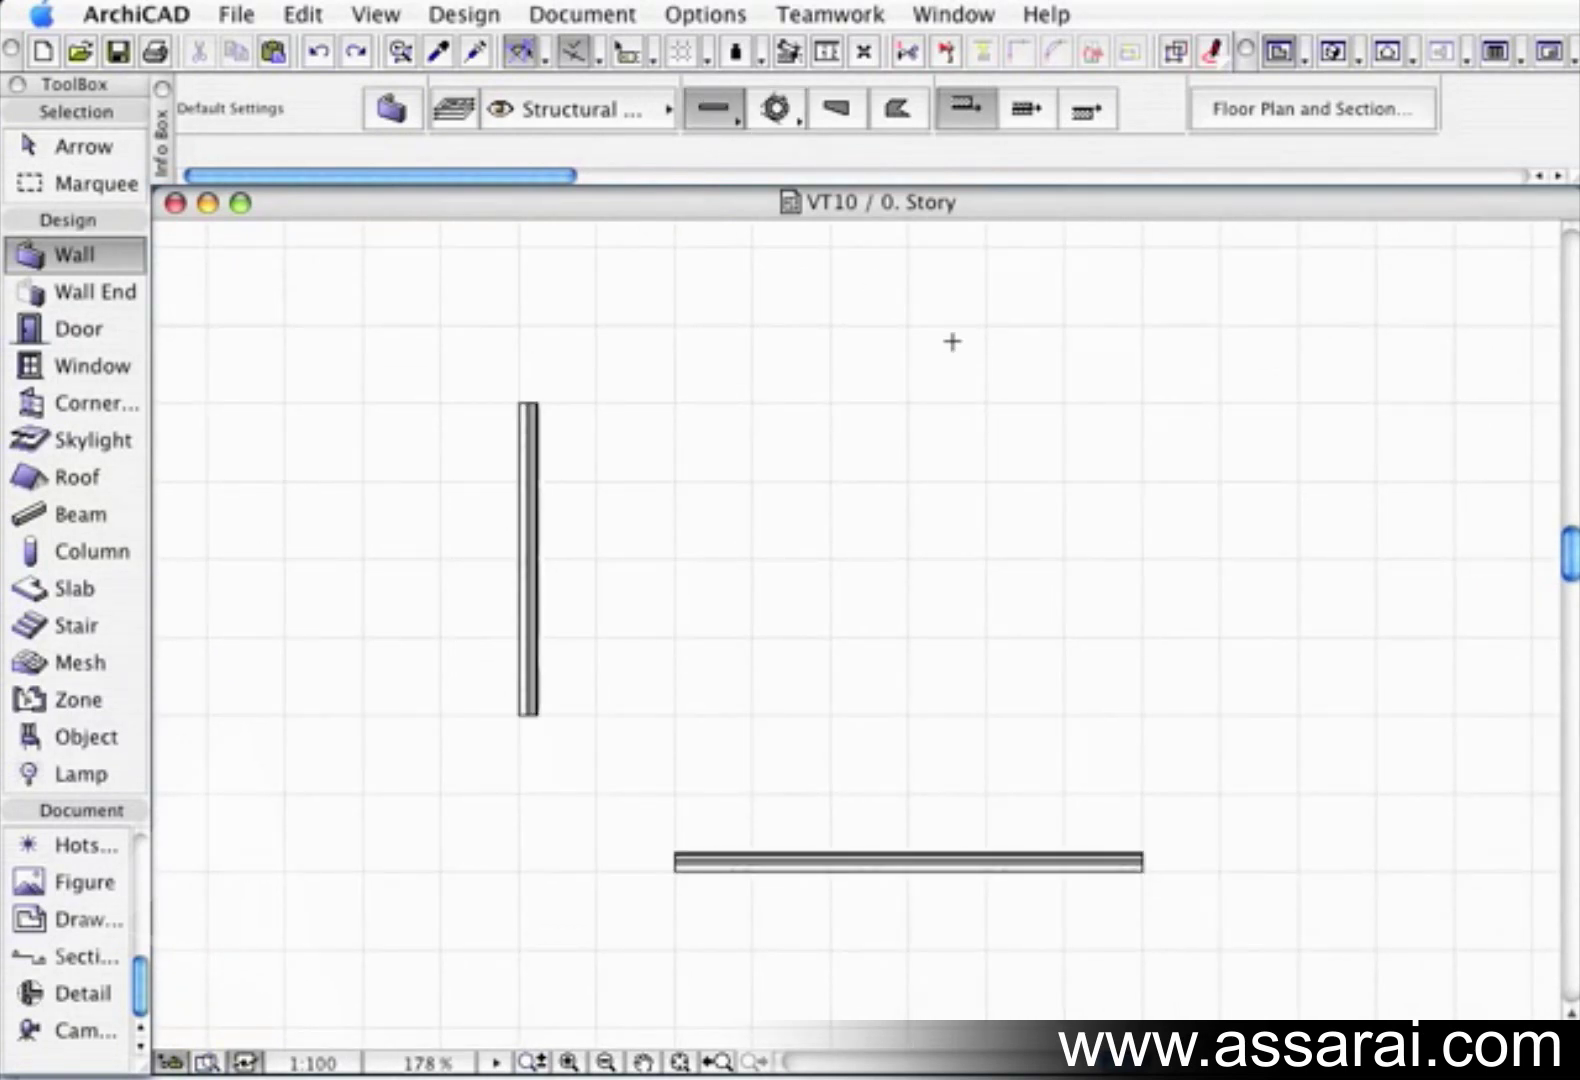
pyautogui.click(868, 341)
pyautogui.click(1162, 638)
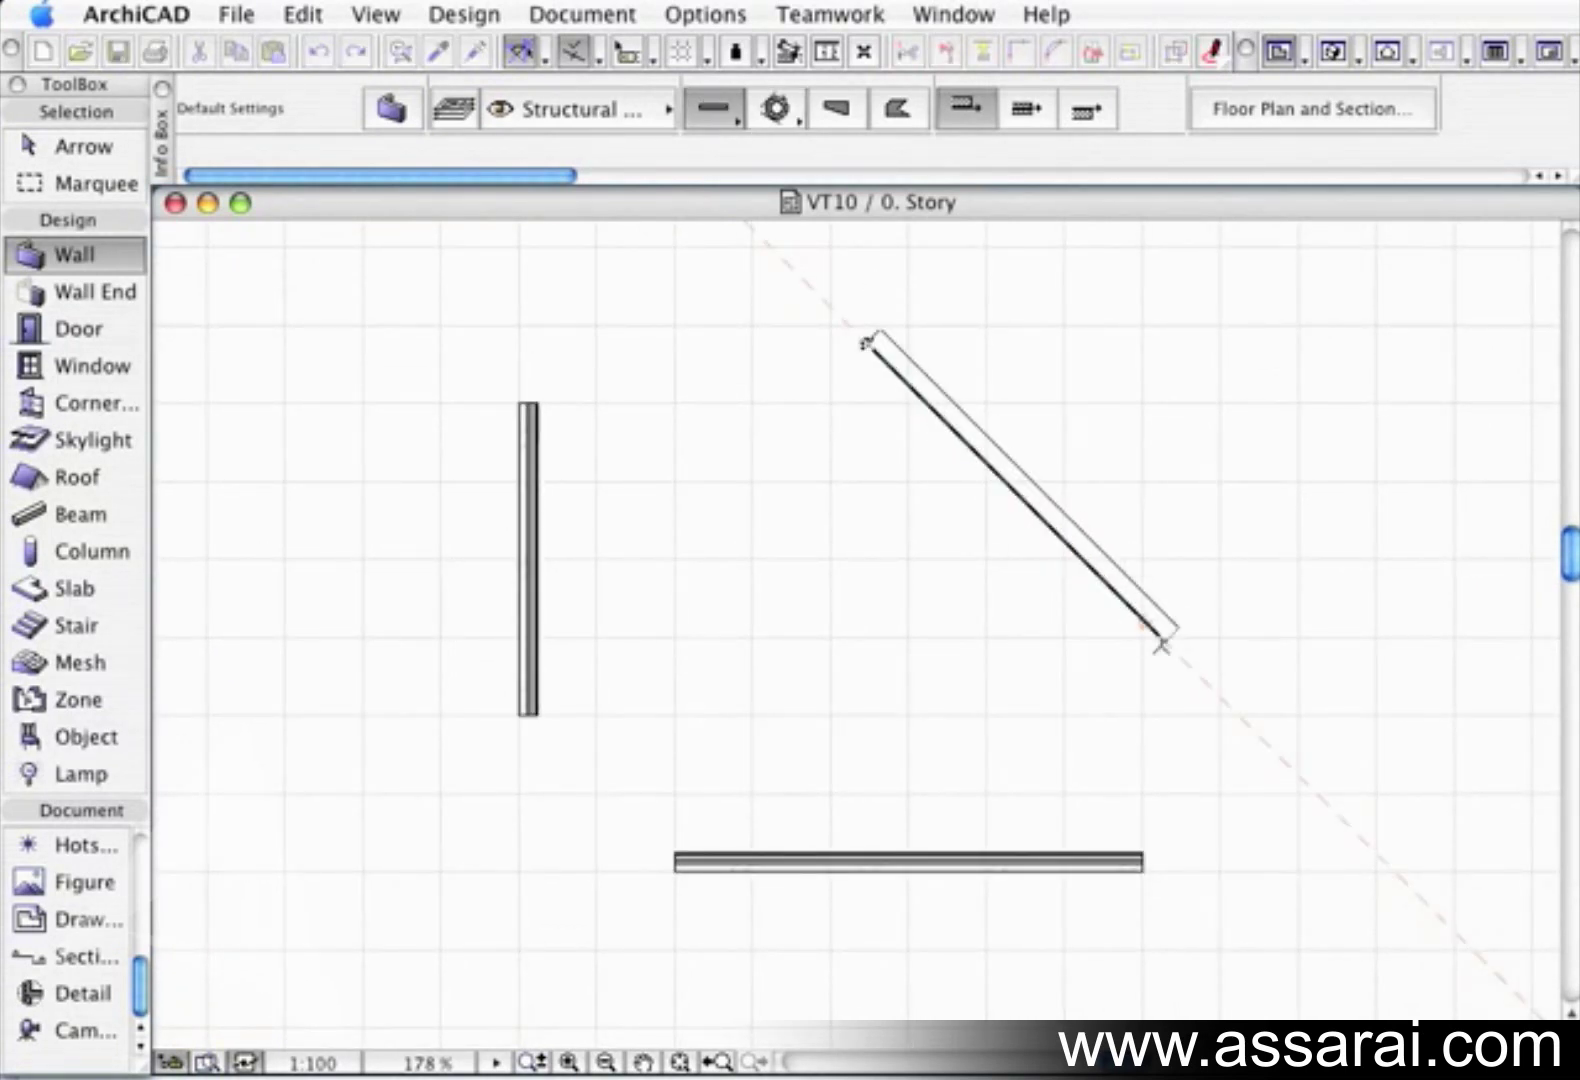
# Create a circular wall tangent to the diagonal, vertical and horizontal walls
pyautogui.click(785, 124)
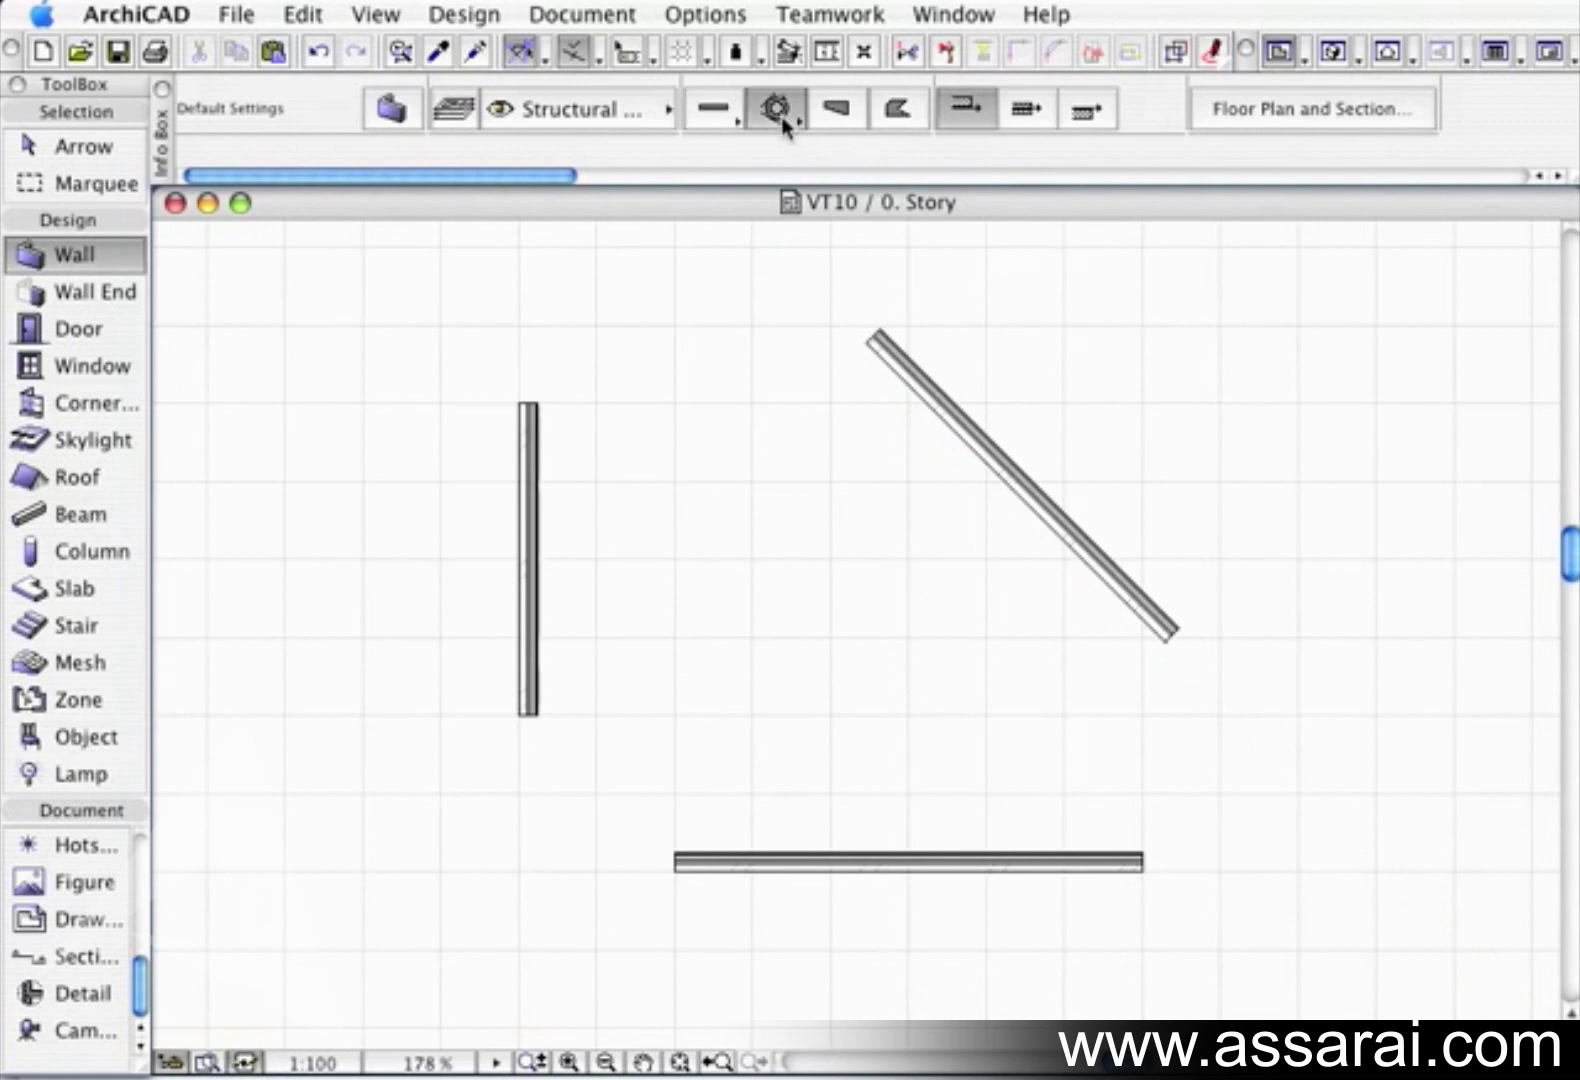
pyautogui.click(985, 471)
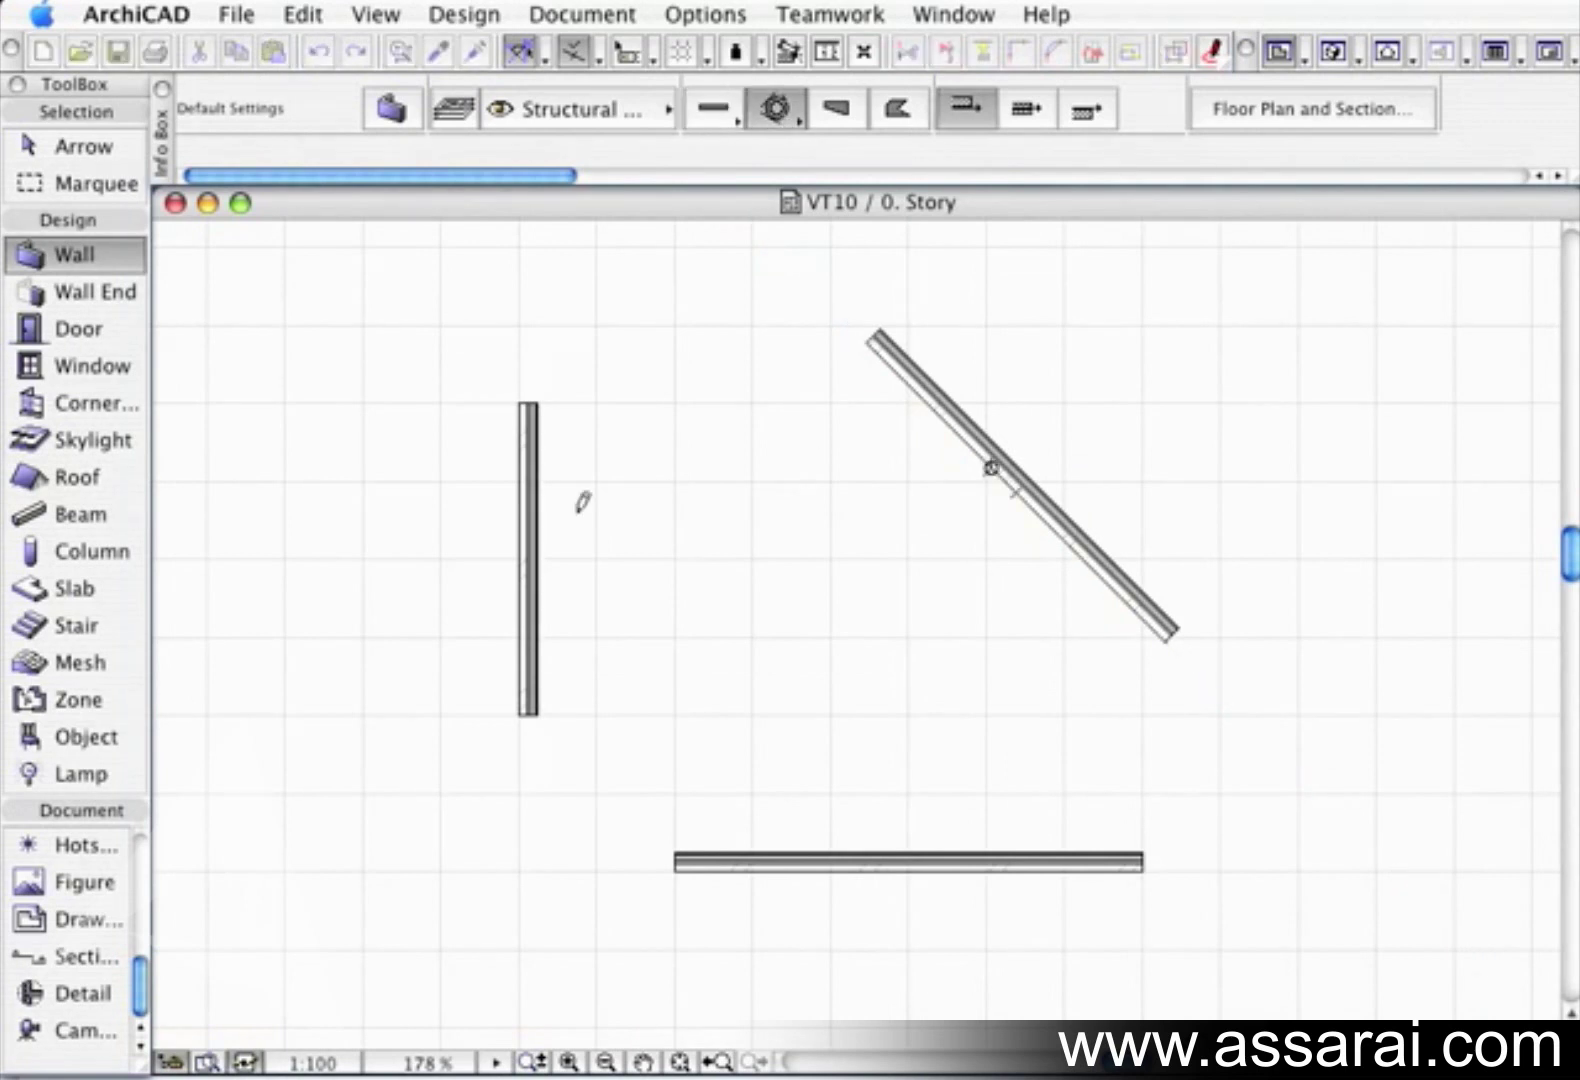
pyautogui.click(537, 546)
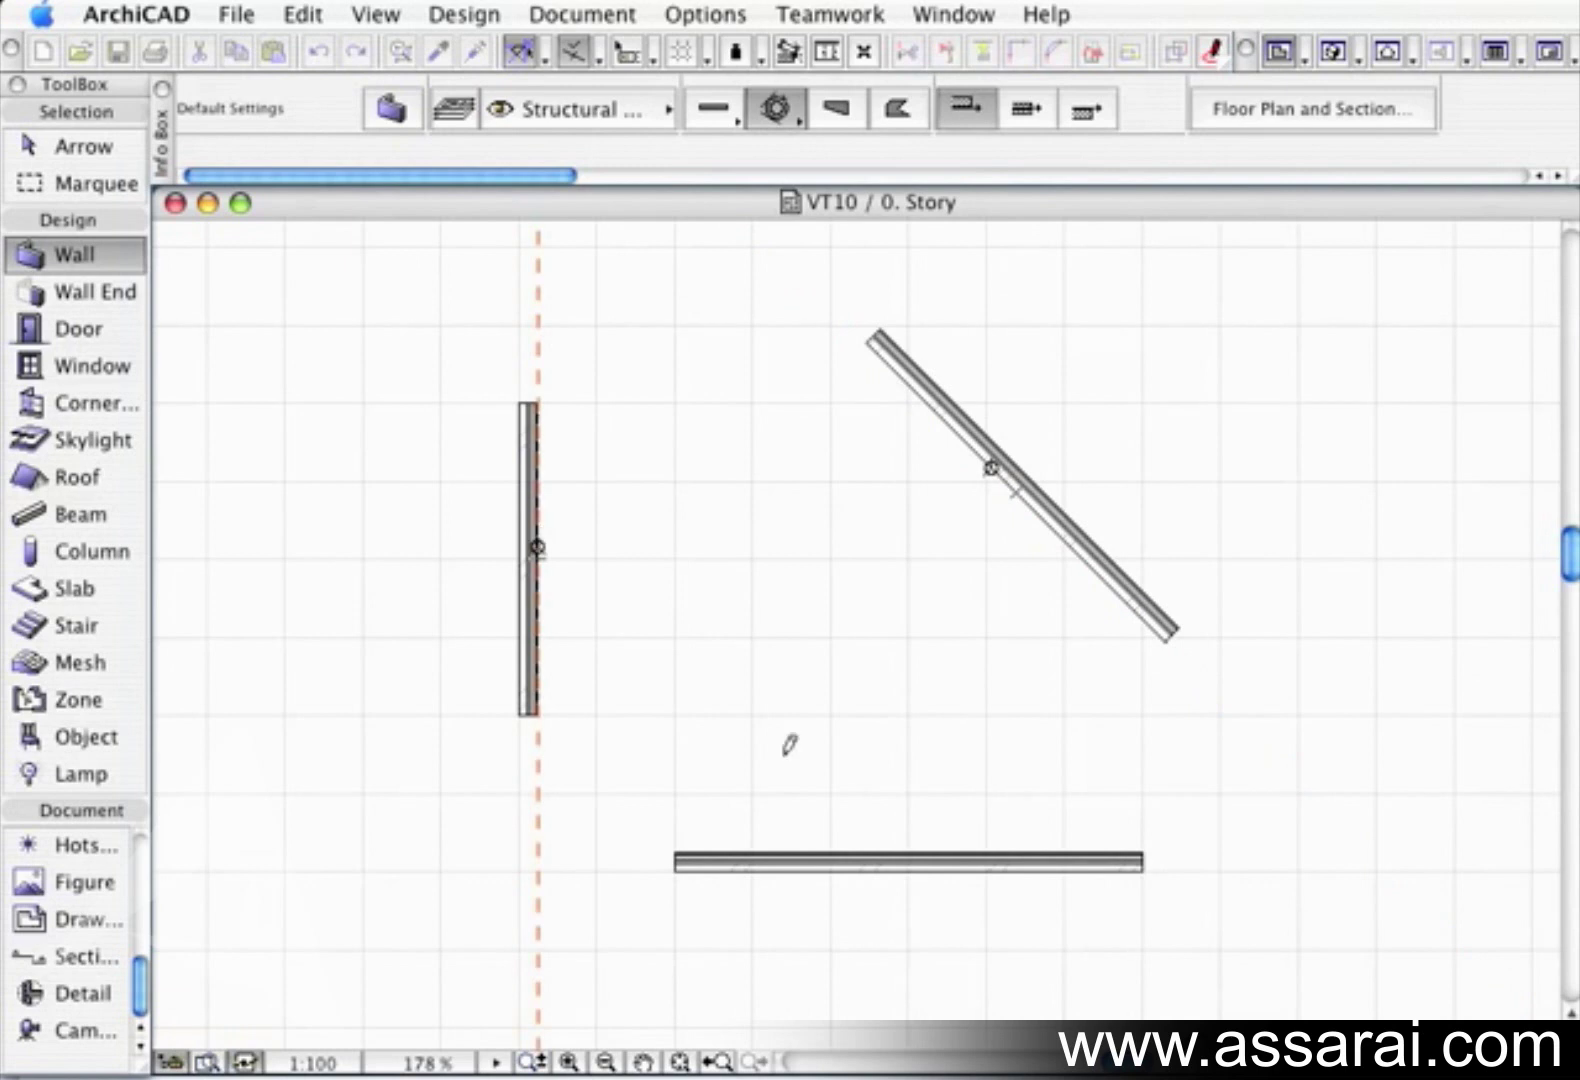
pyautogui.click(907, 842)
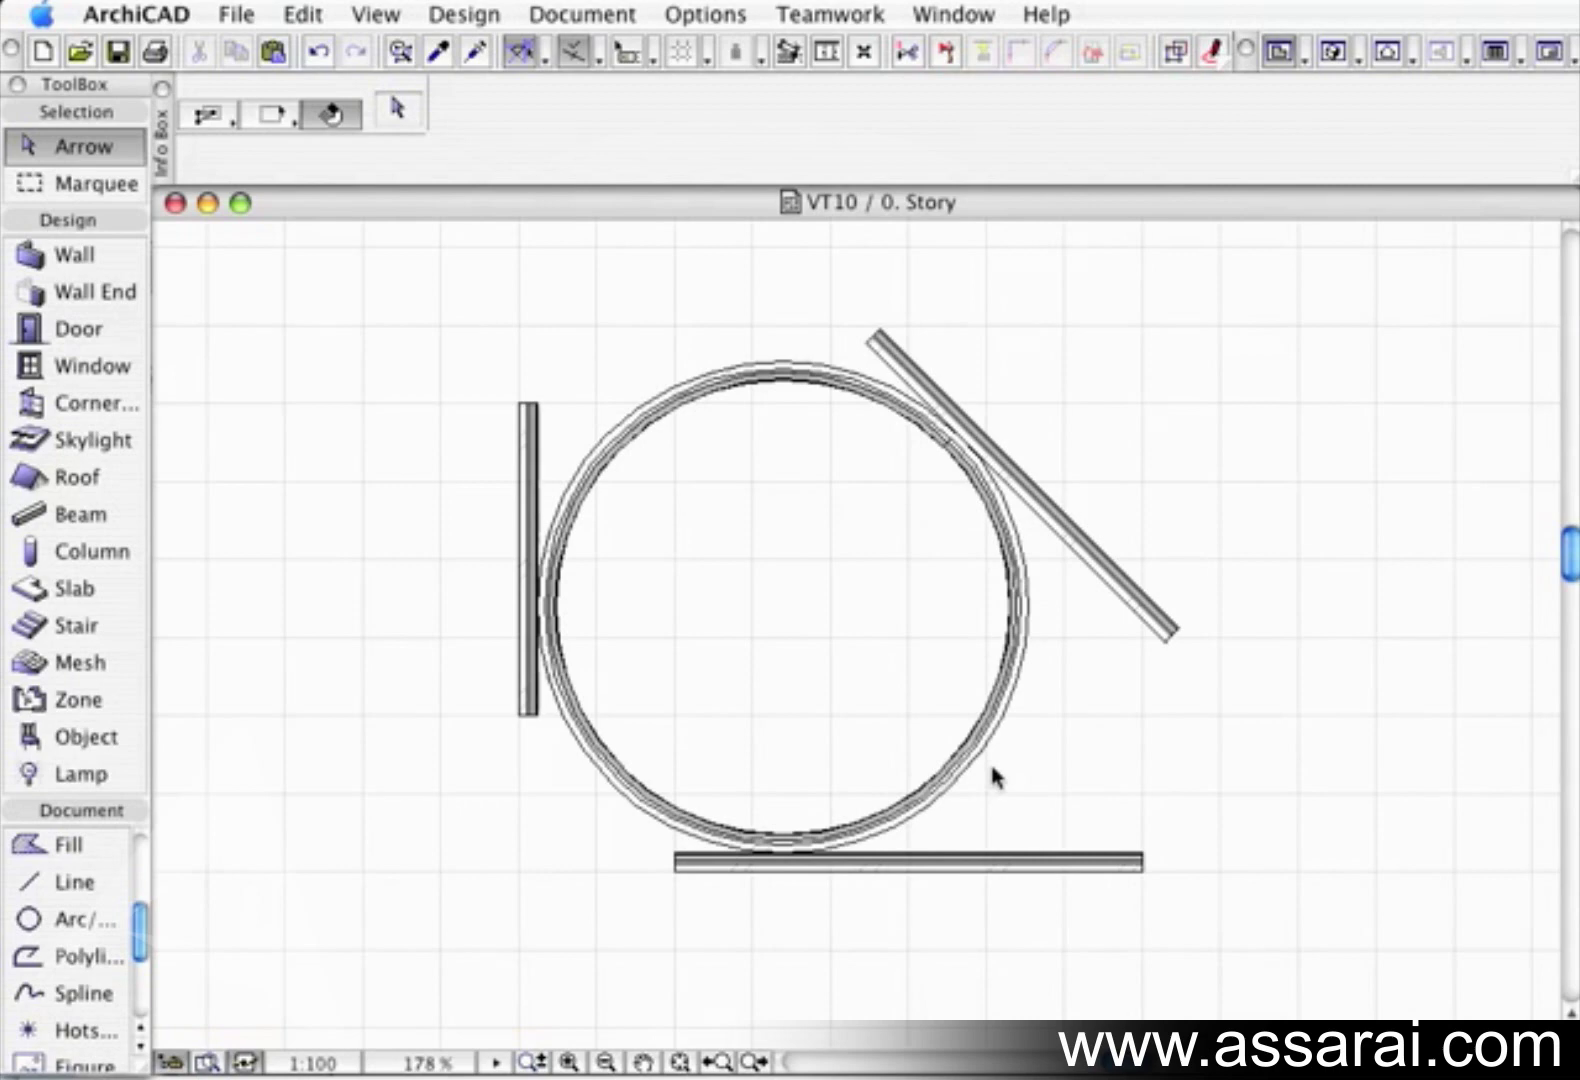
pyautogui.press('w')
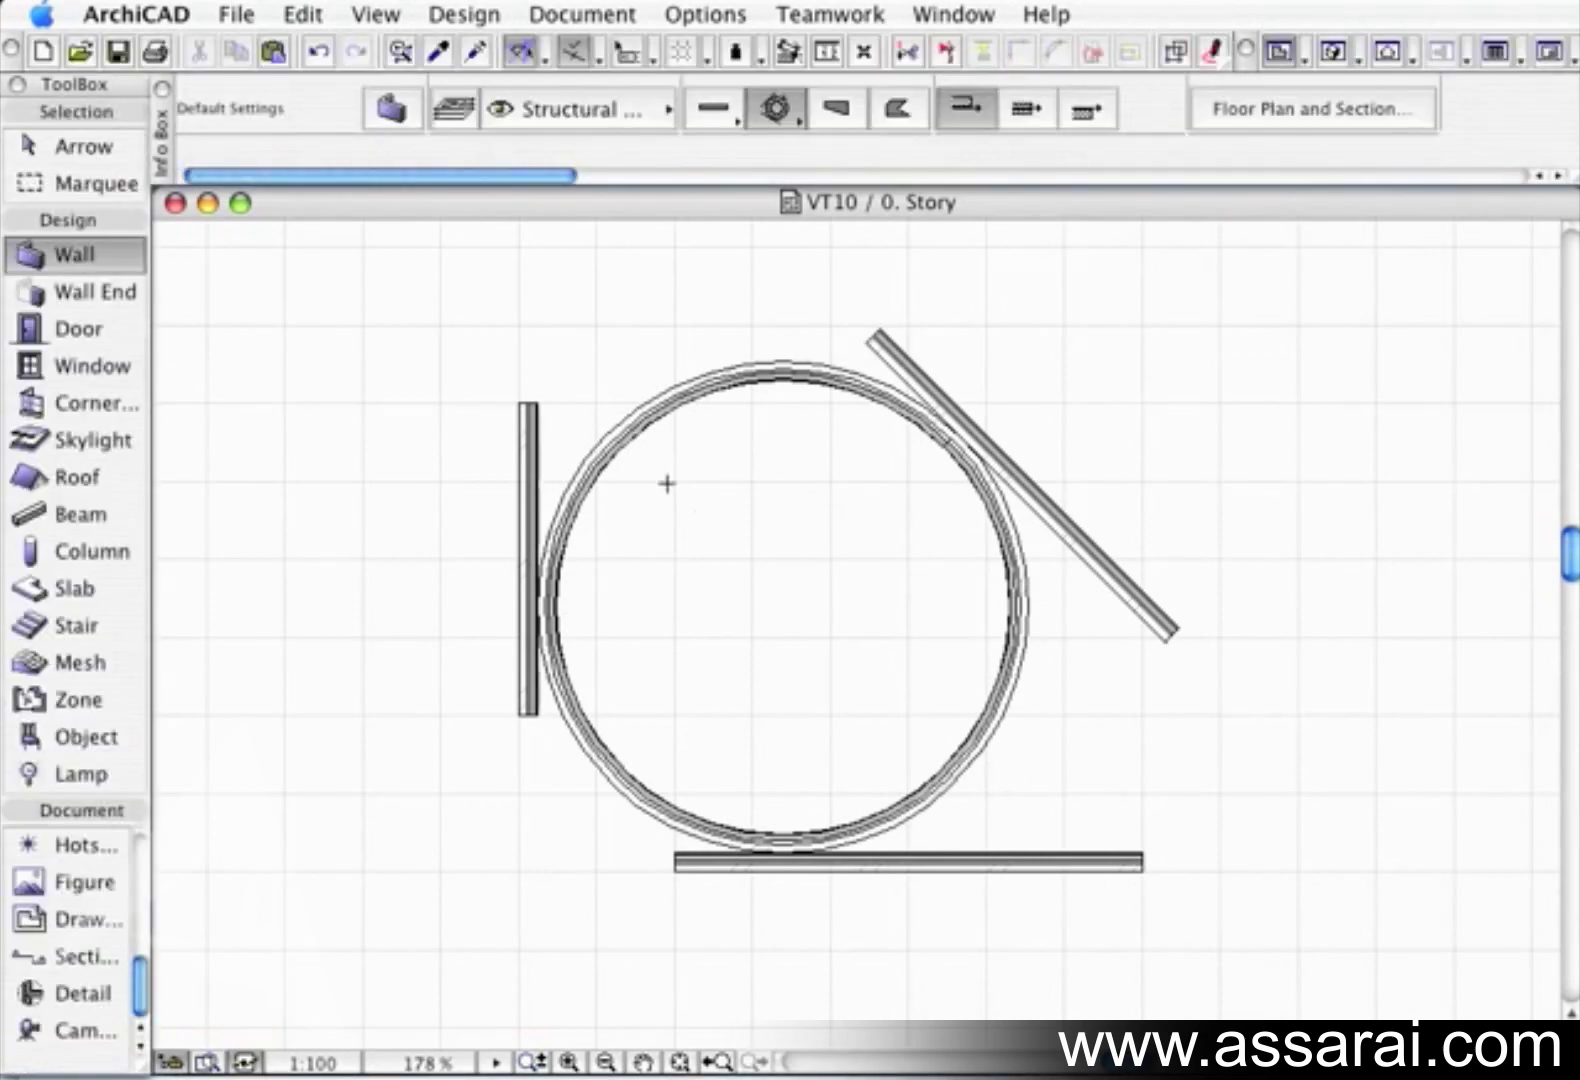
pyautogui.scroll(-3, 700, 484)
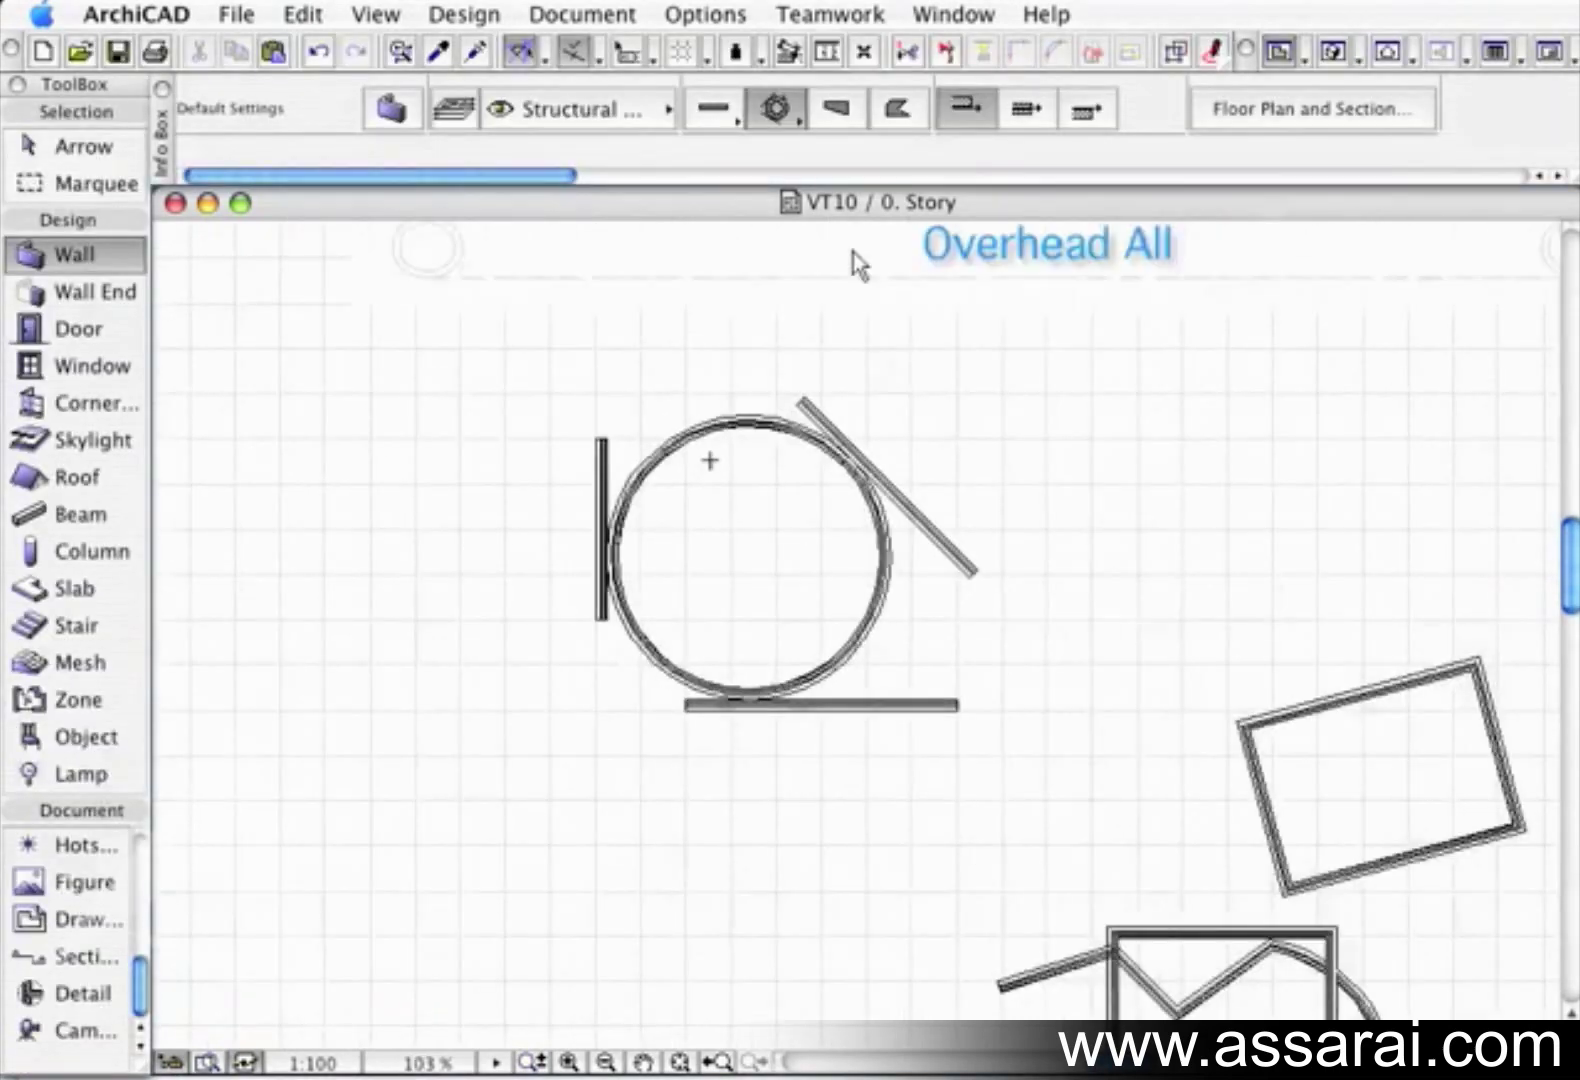
# Draw a free-form spline from the plan's left edge toward the tilted rectangle
pyautogui.moveTo(709, 458)
pyautogui.mouseDown(button='middle')
pyautogui.moveTo(783, 557)
pyautogui.moveTo(749, 390)
pyautogui.moveTo(718, 346)
pyautogui.mouseUp(button='middle')
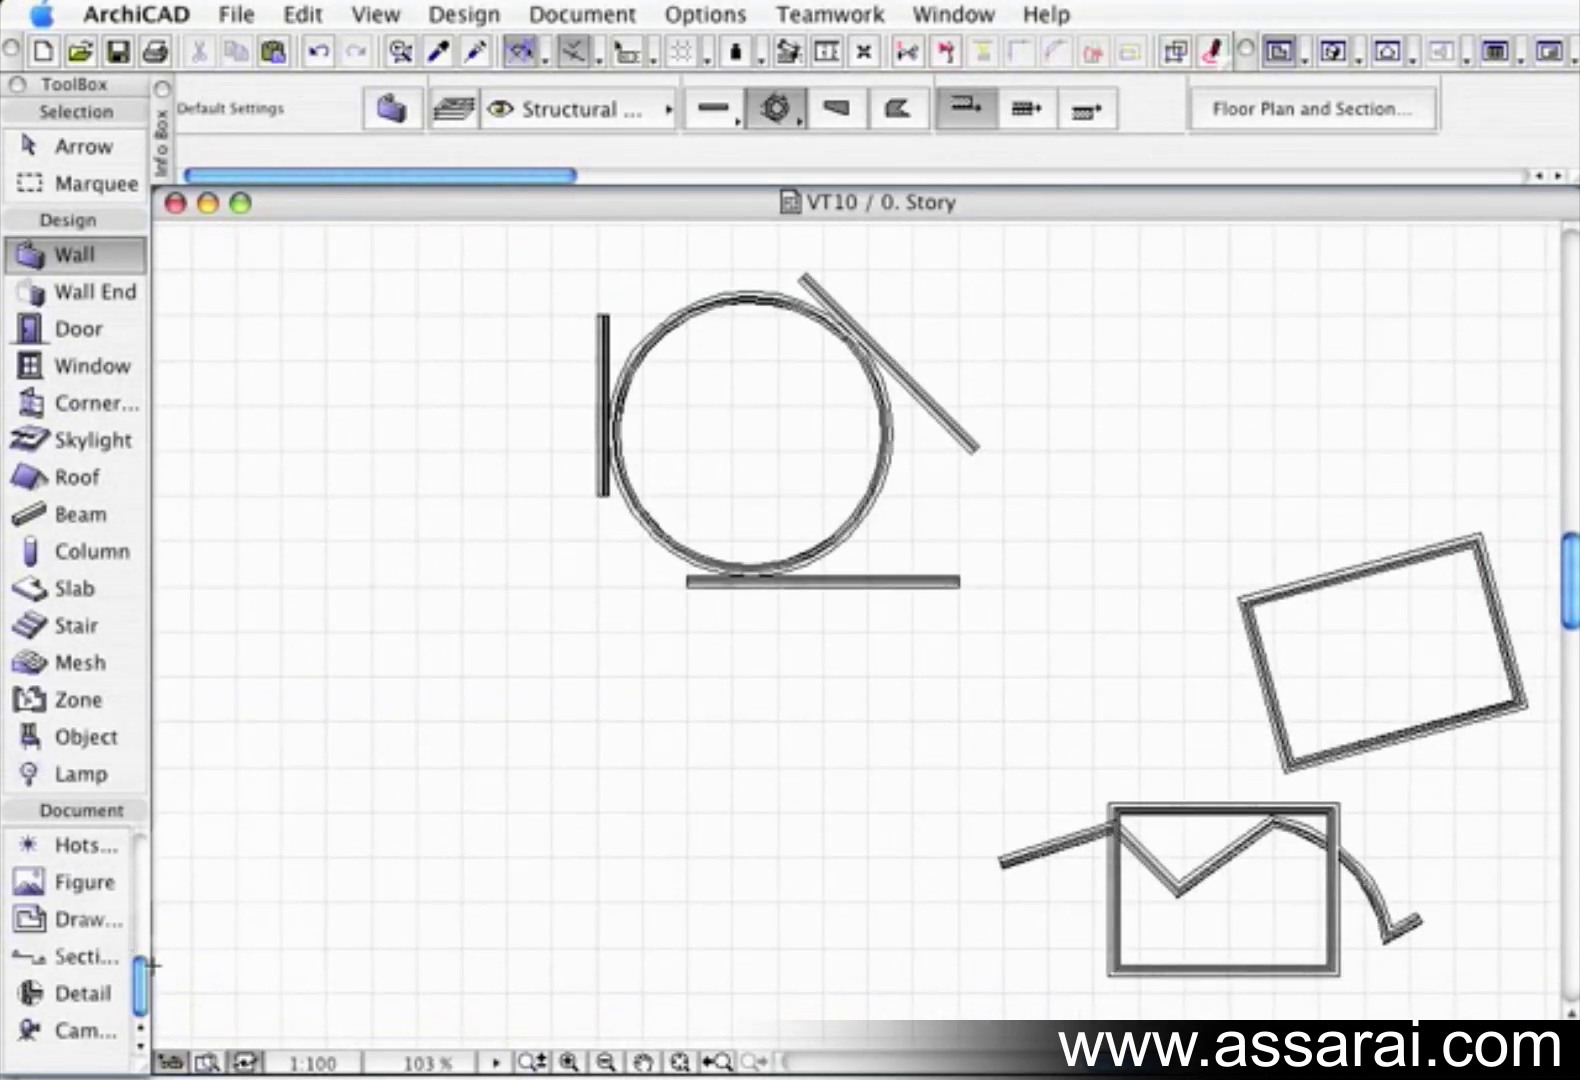
pyautogui.click(86, 961)
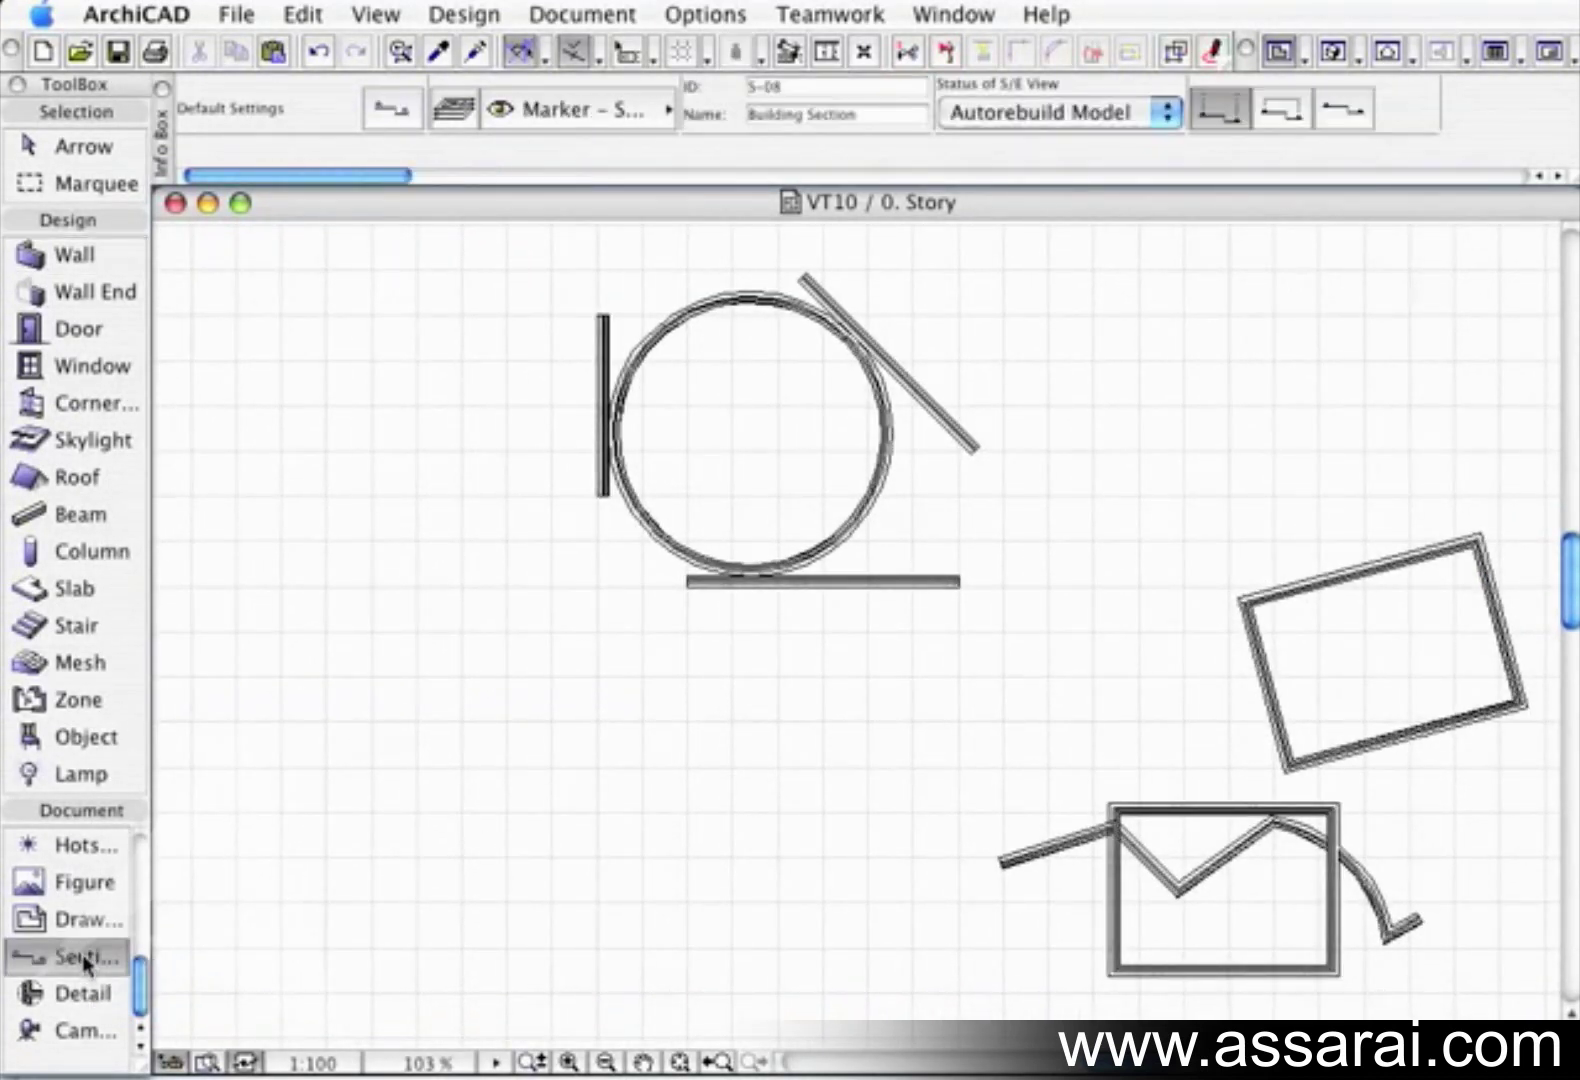
pyautogui.scroll(5, 81, 955)
pyautogui.scroll(-2, 77, 970)
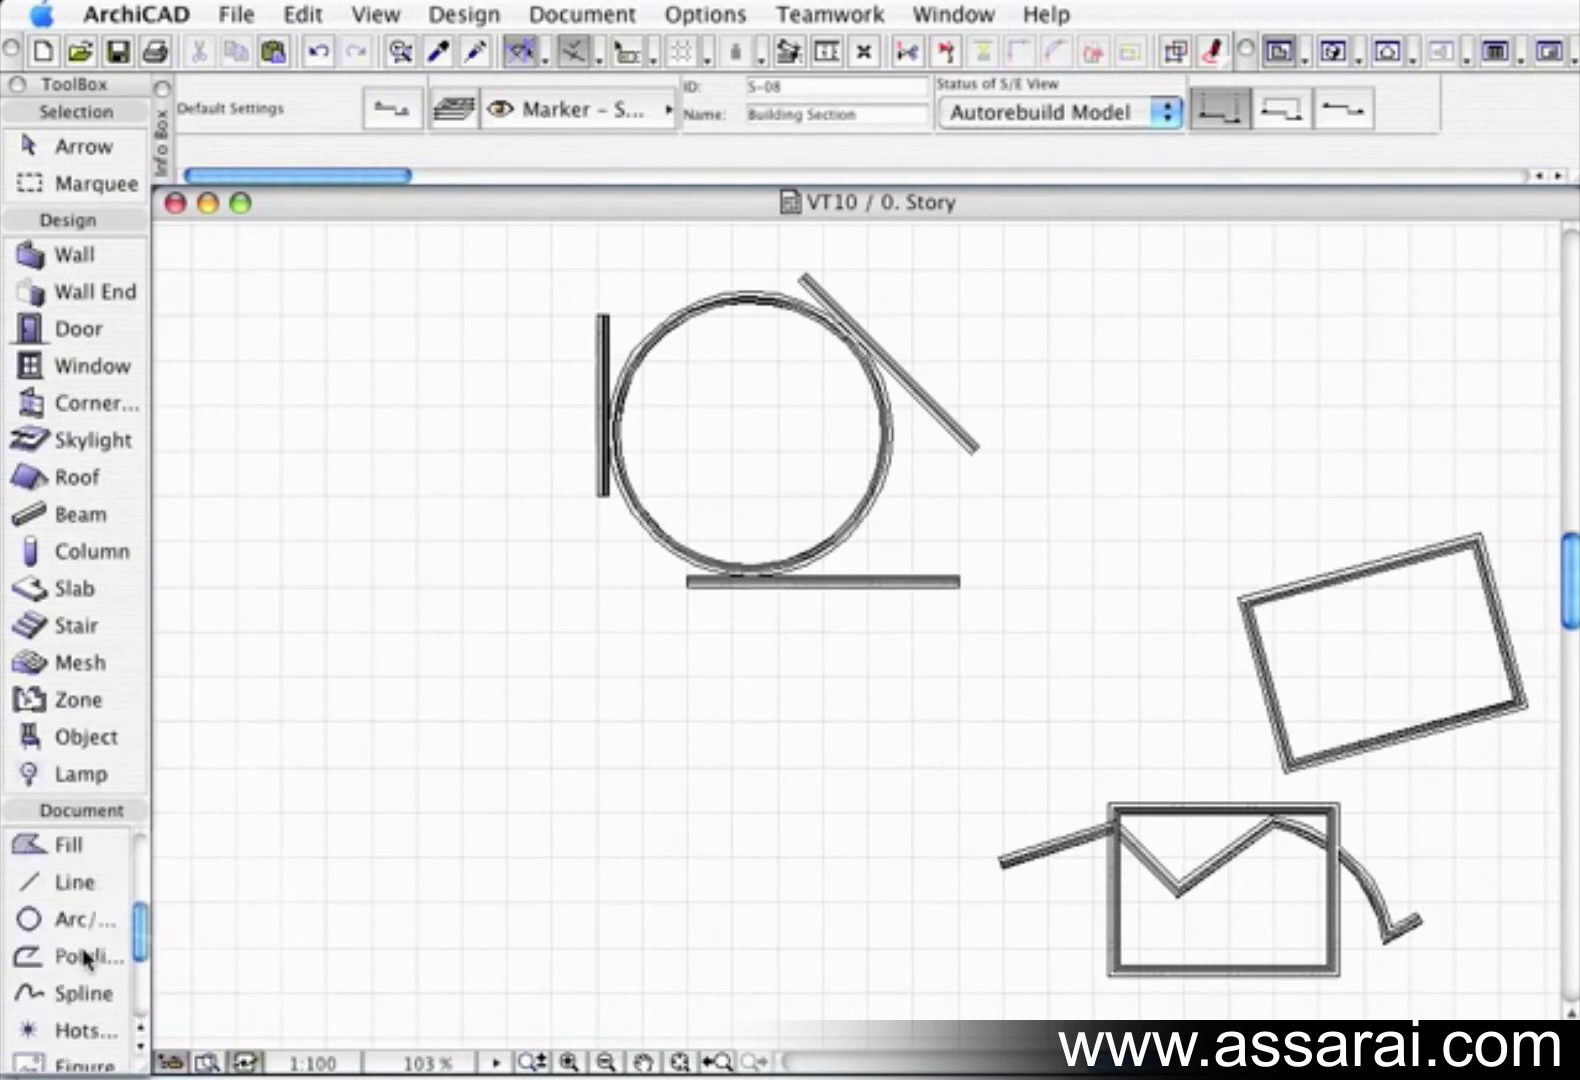
pyautogui.click(77, 991)
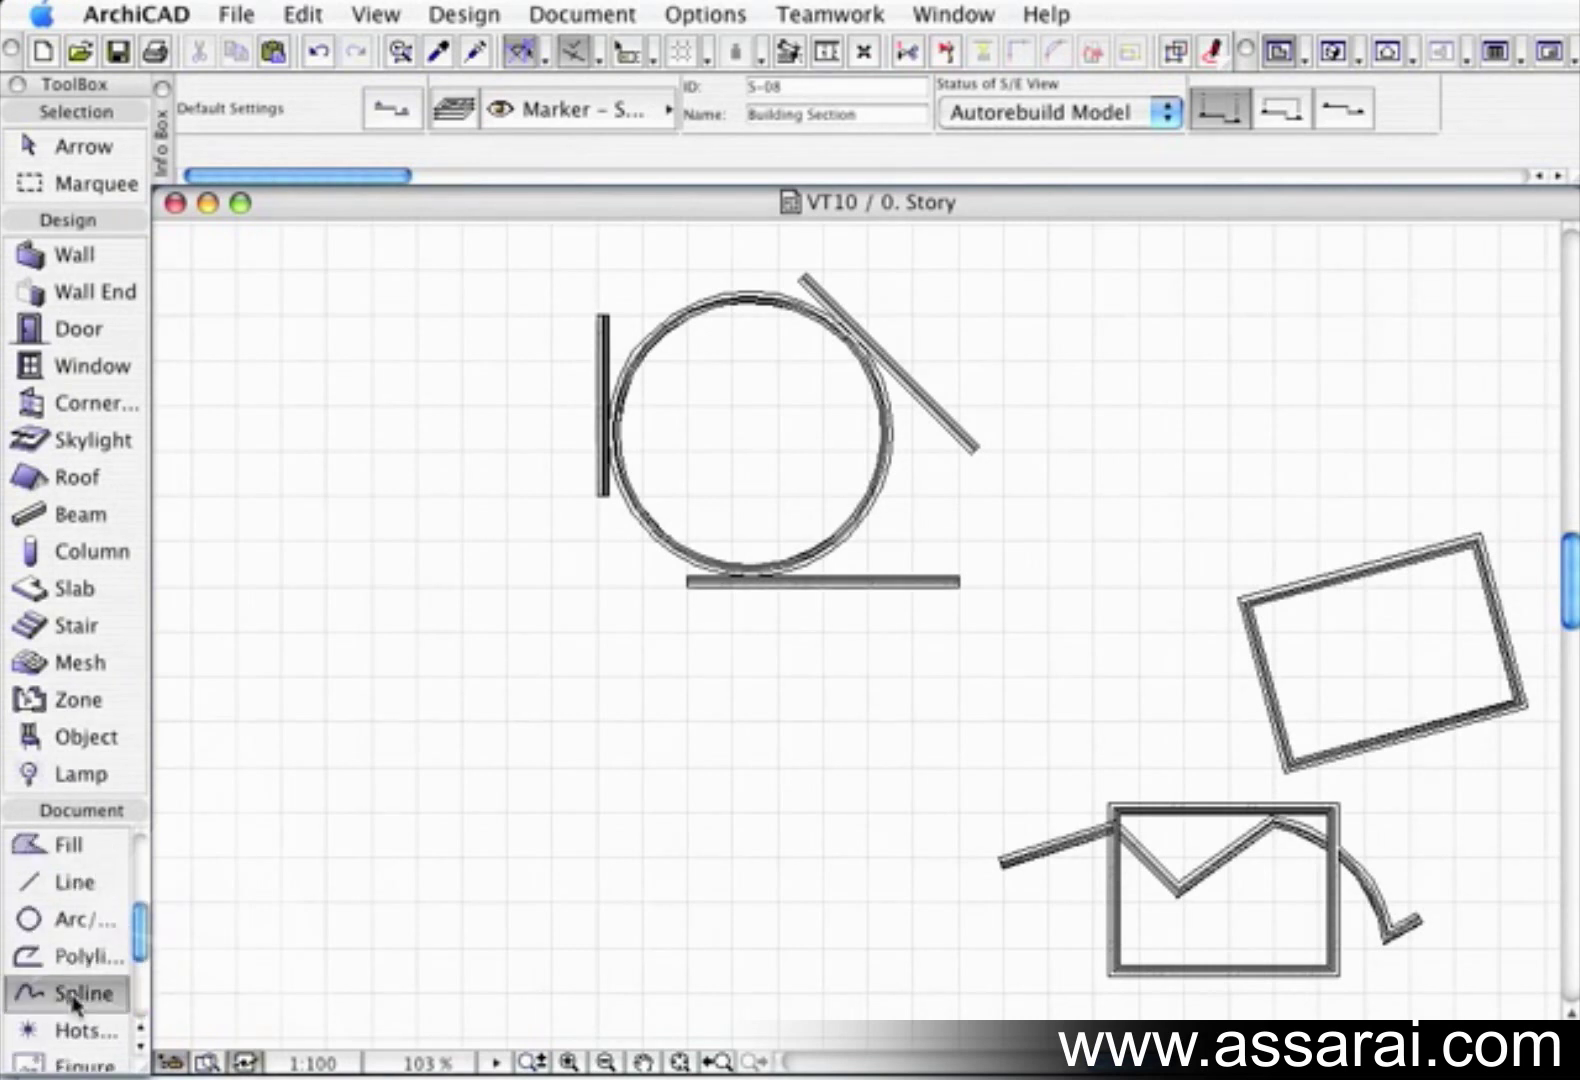
pyautogui.click(278, 697)
pyautogui.click(458, 646)
pyautogui.click(663, 785)
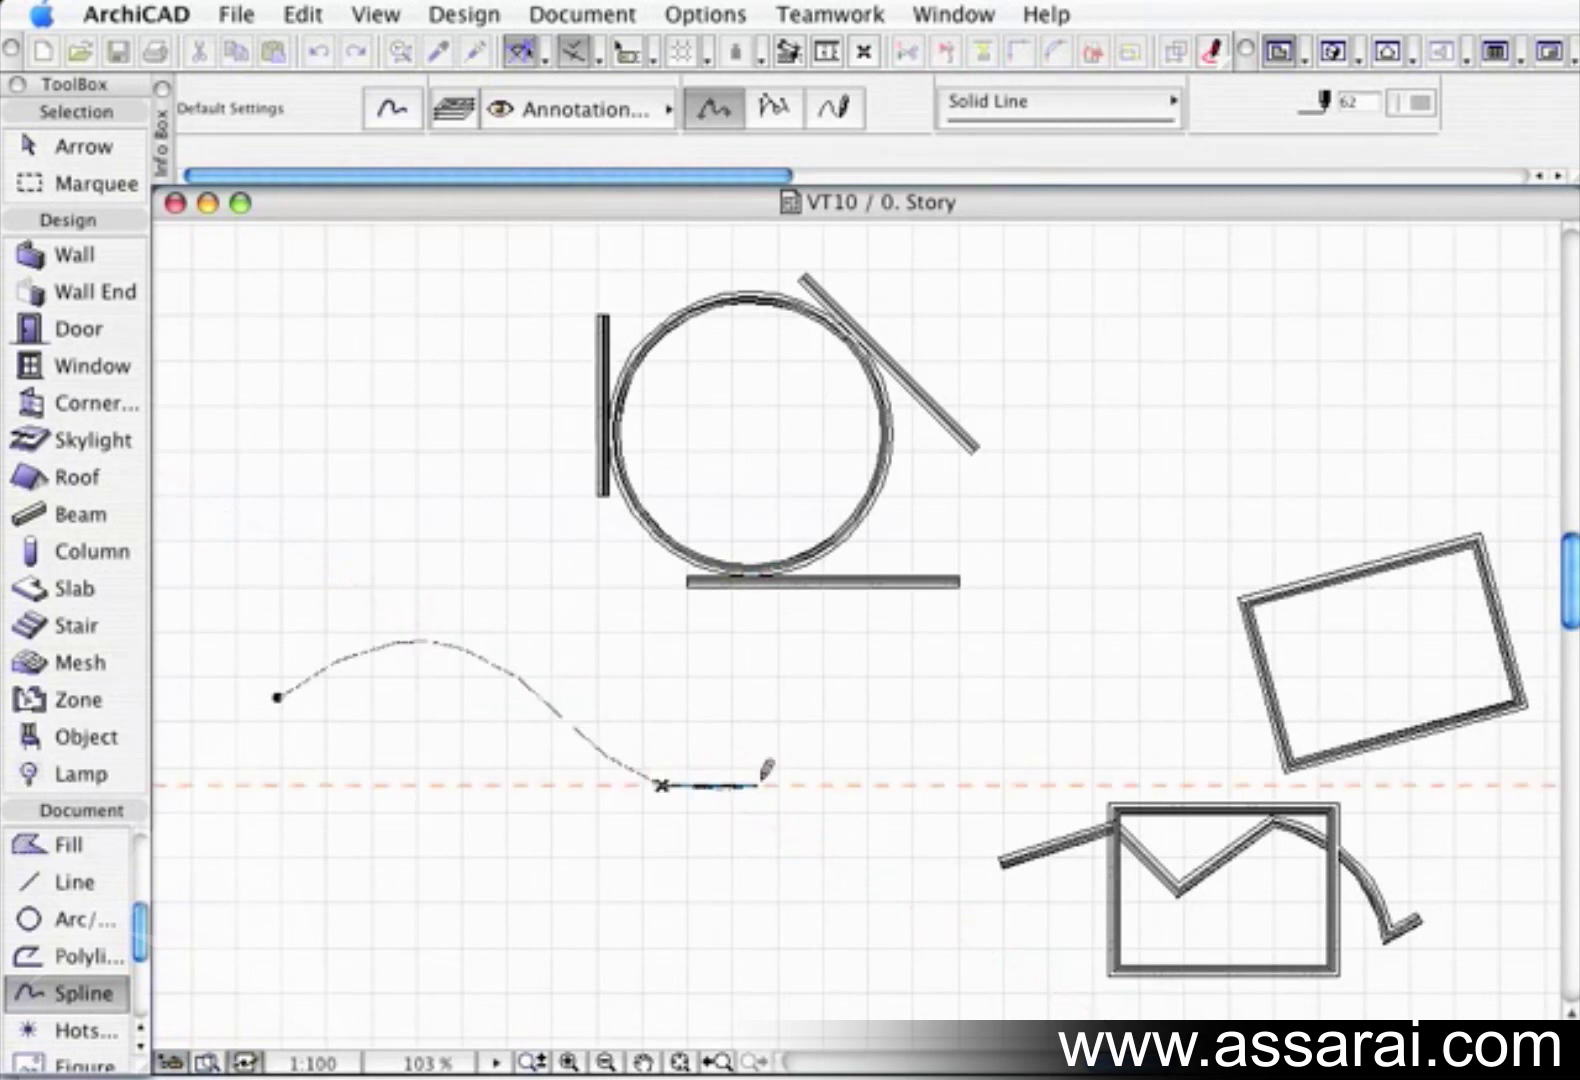
pyautogui.moveTo(1074, 709); pyautogui.dragTo(1229, 460)
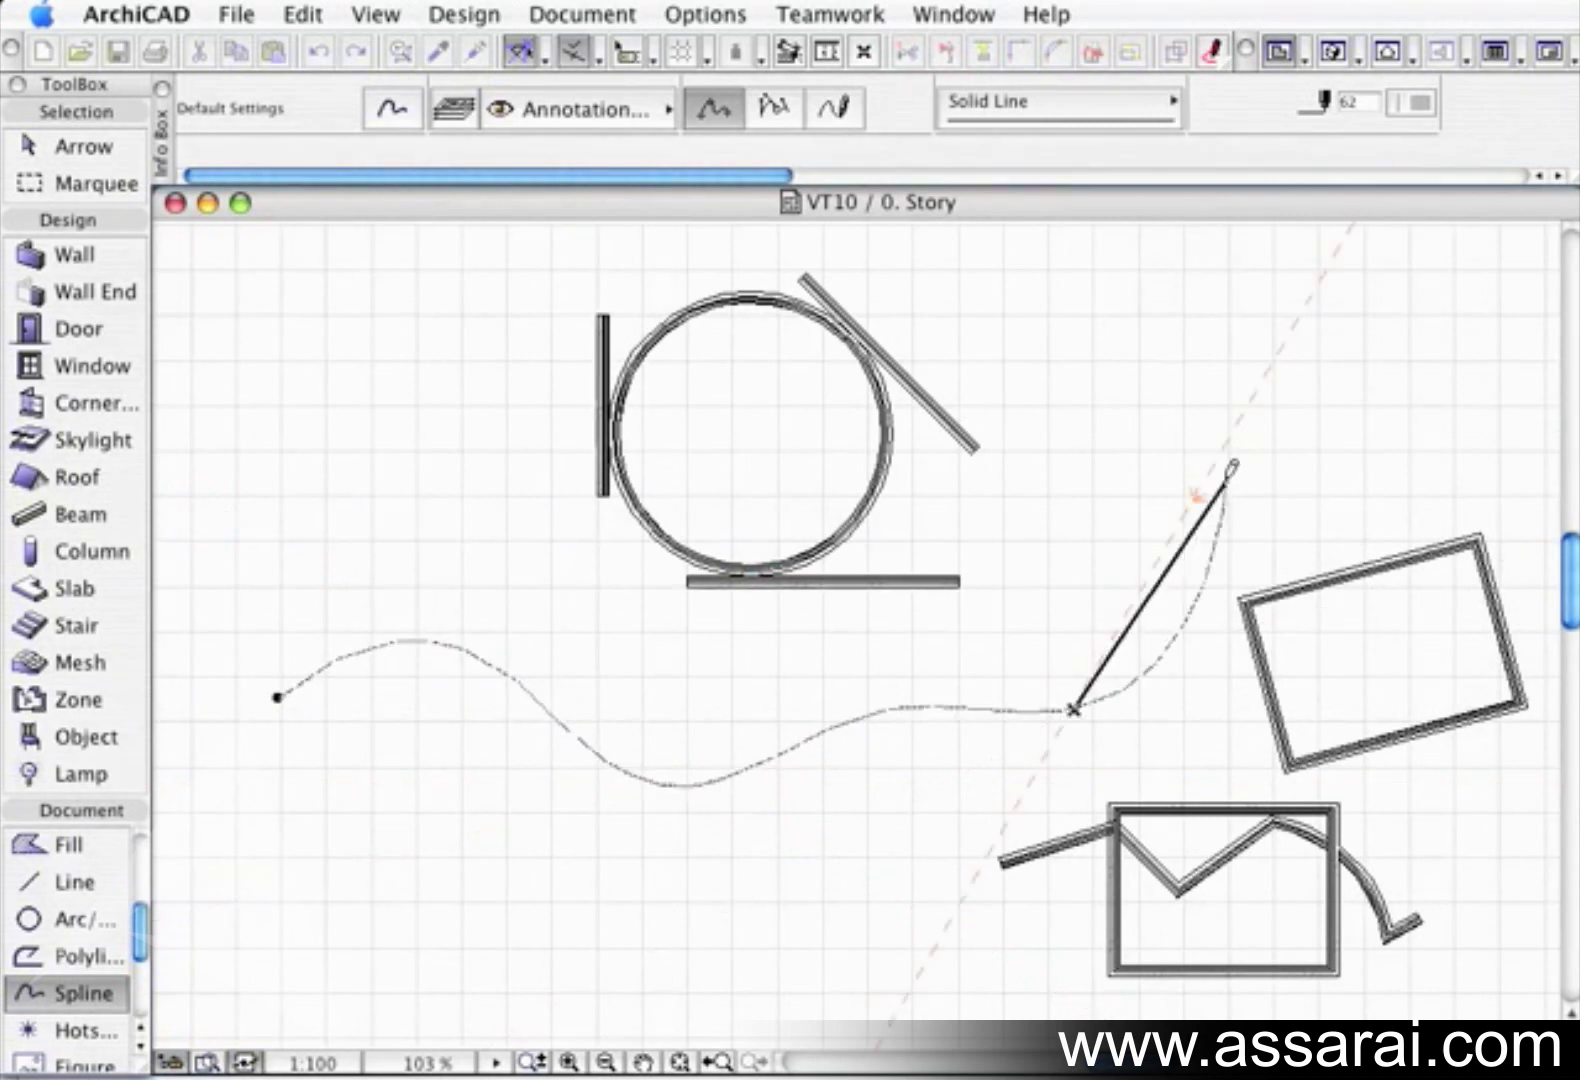
pyautogui.doubleClick(1229, 460)
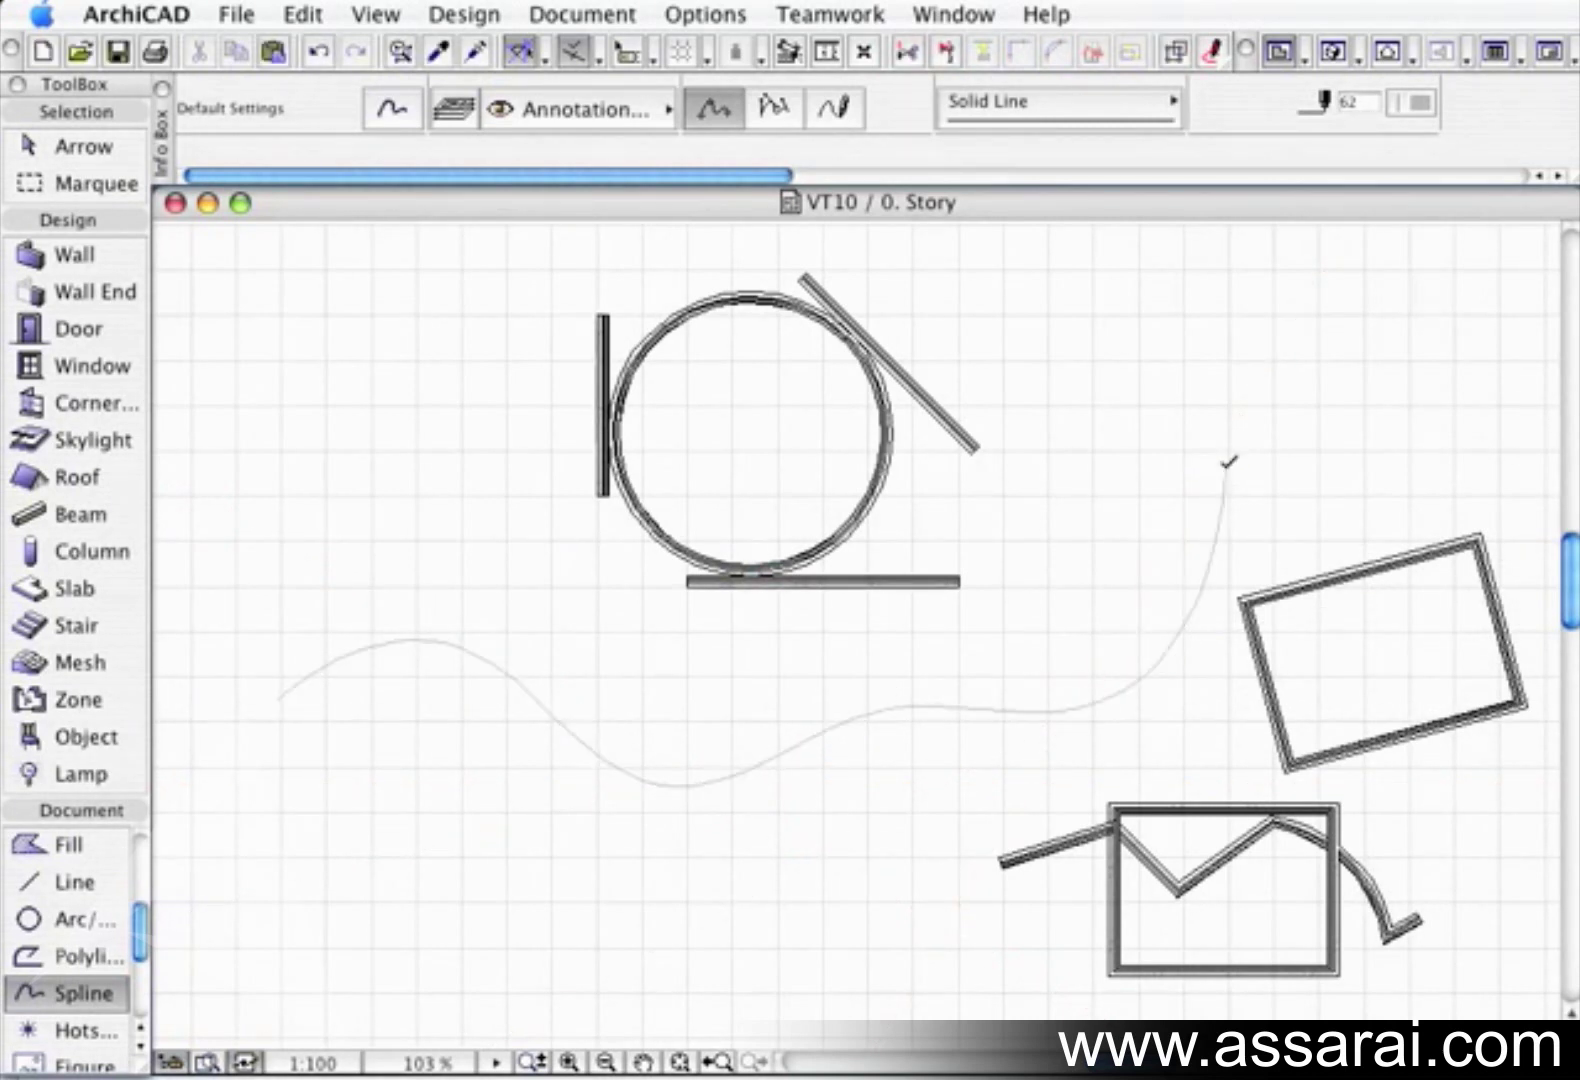
pyautogui.click(57, 259)
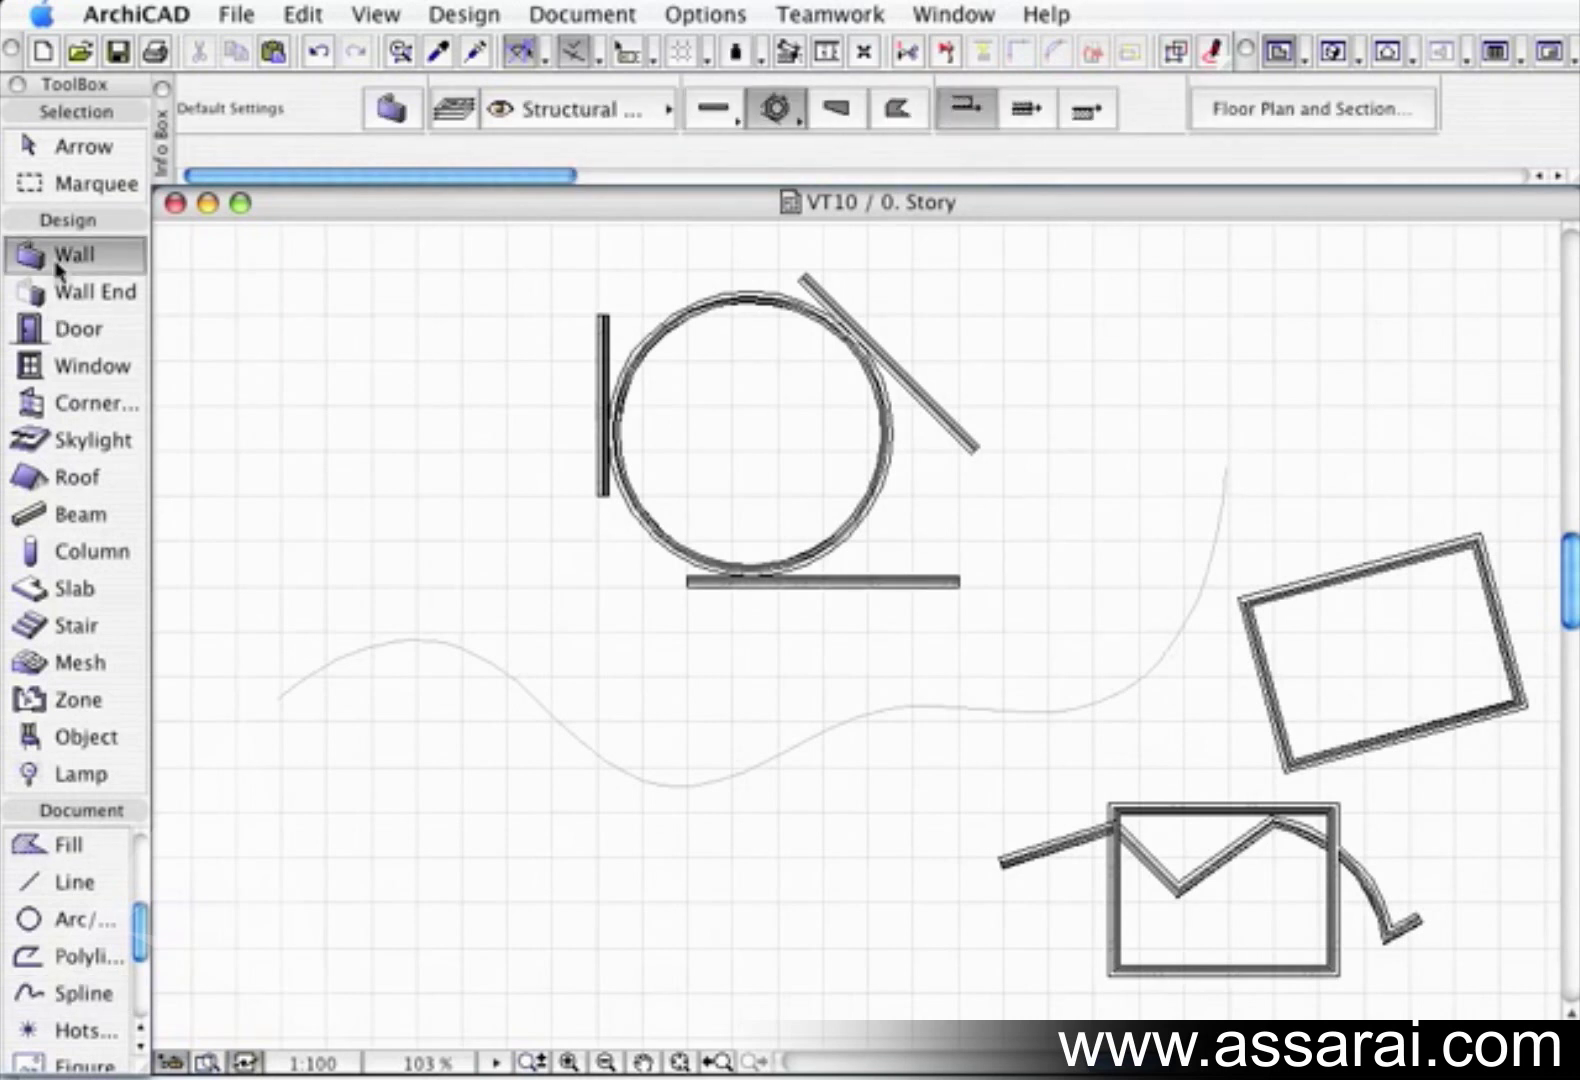
# Trace a straight-method wall along the spline with the Magic Wand
pyautogui.click(726, 111)
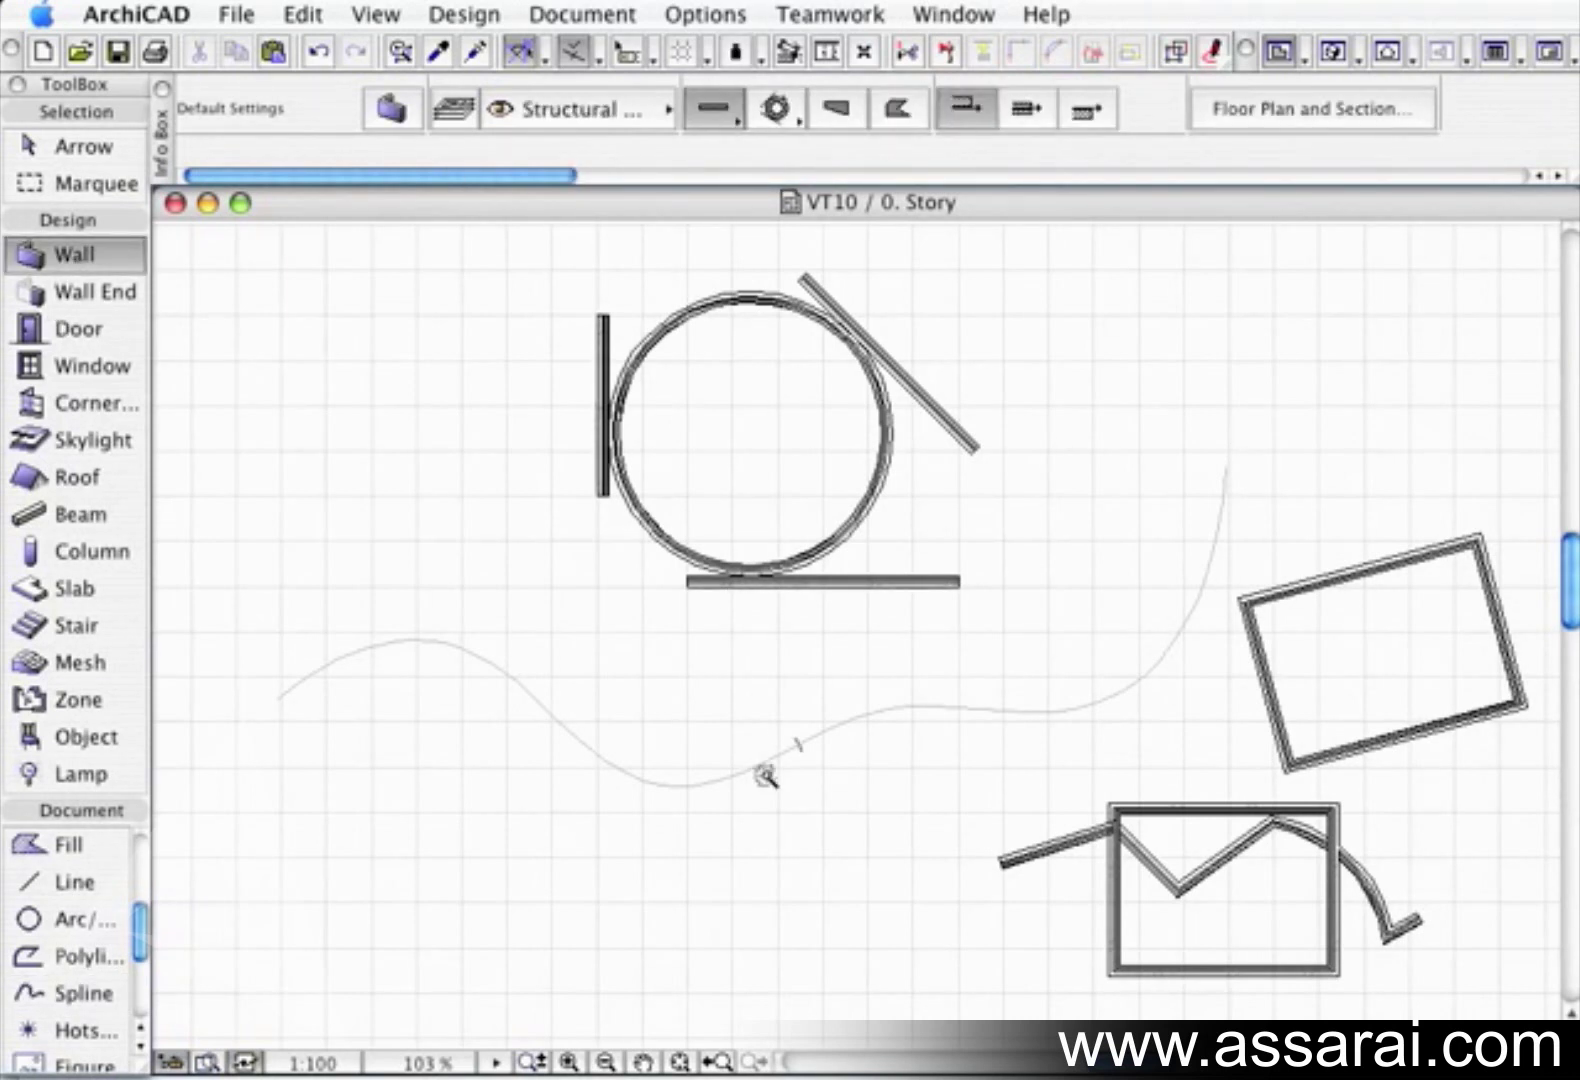
pyautogui.click(765, 766)
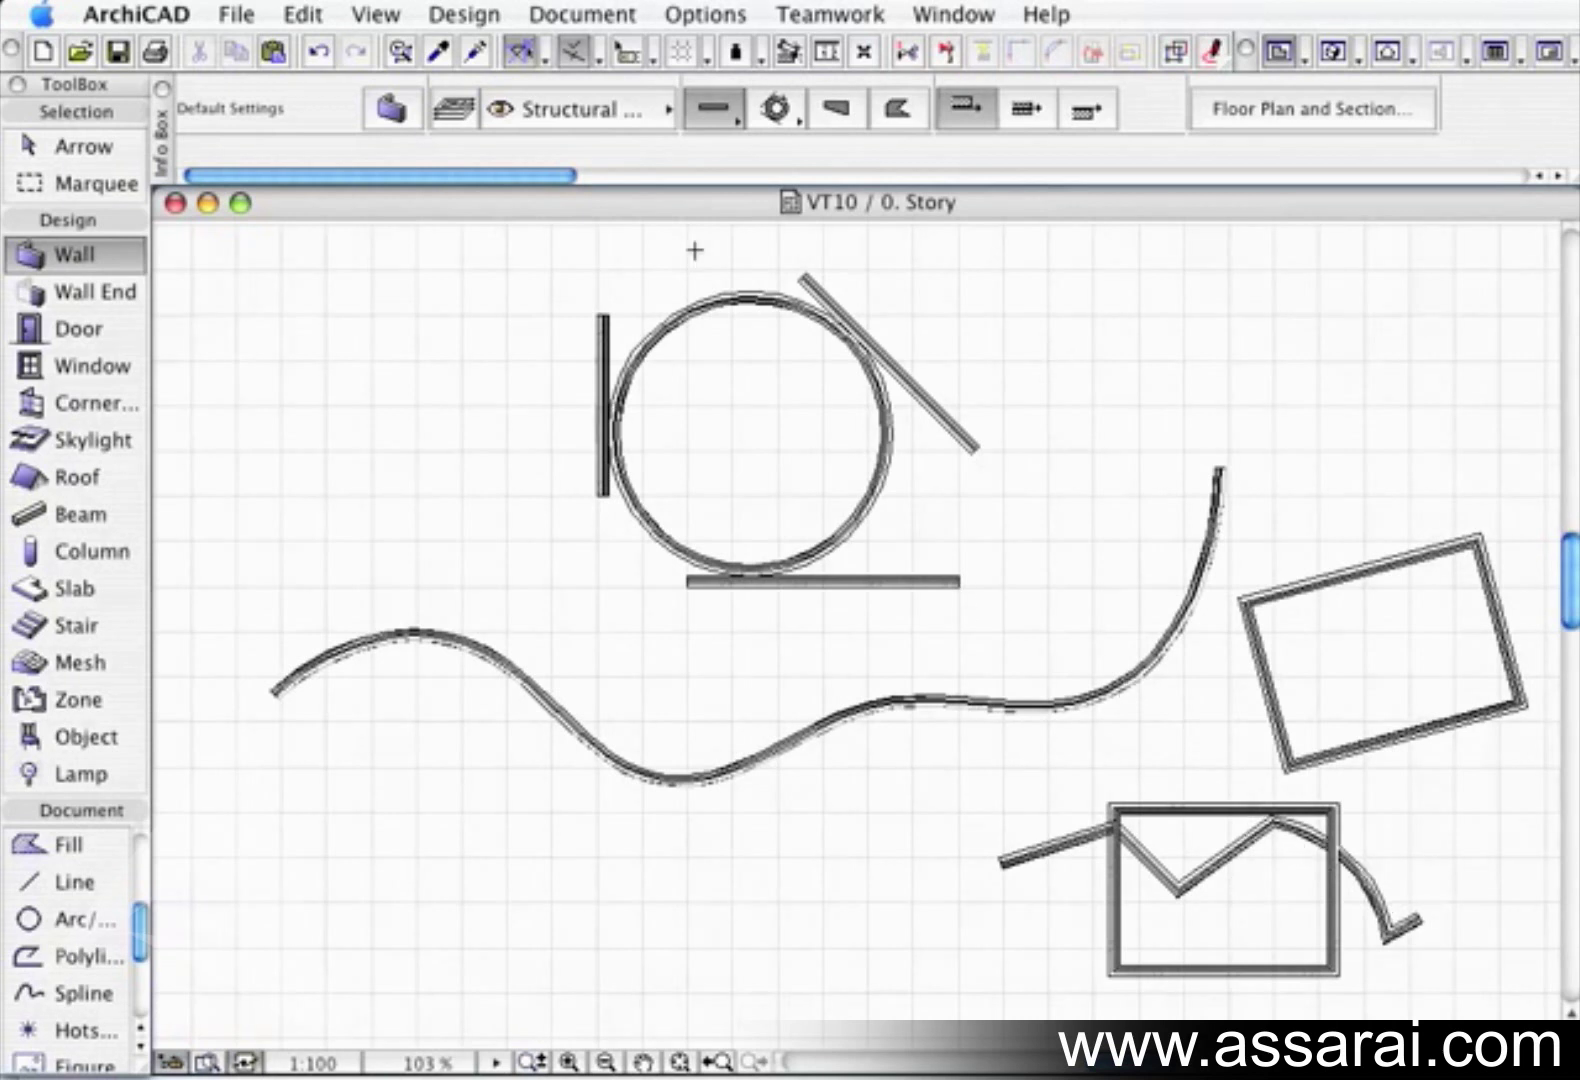
pyautogui.hscroll(3, 858, 129)
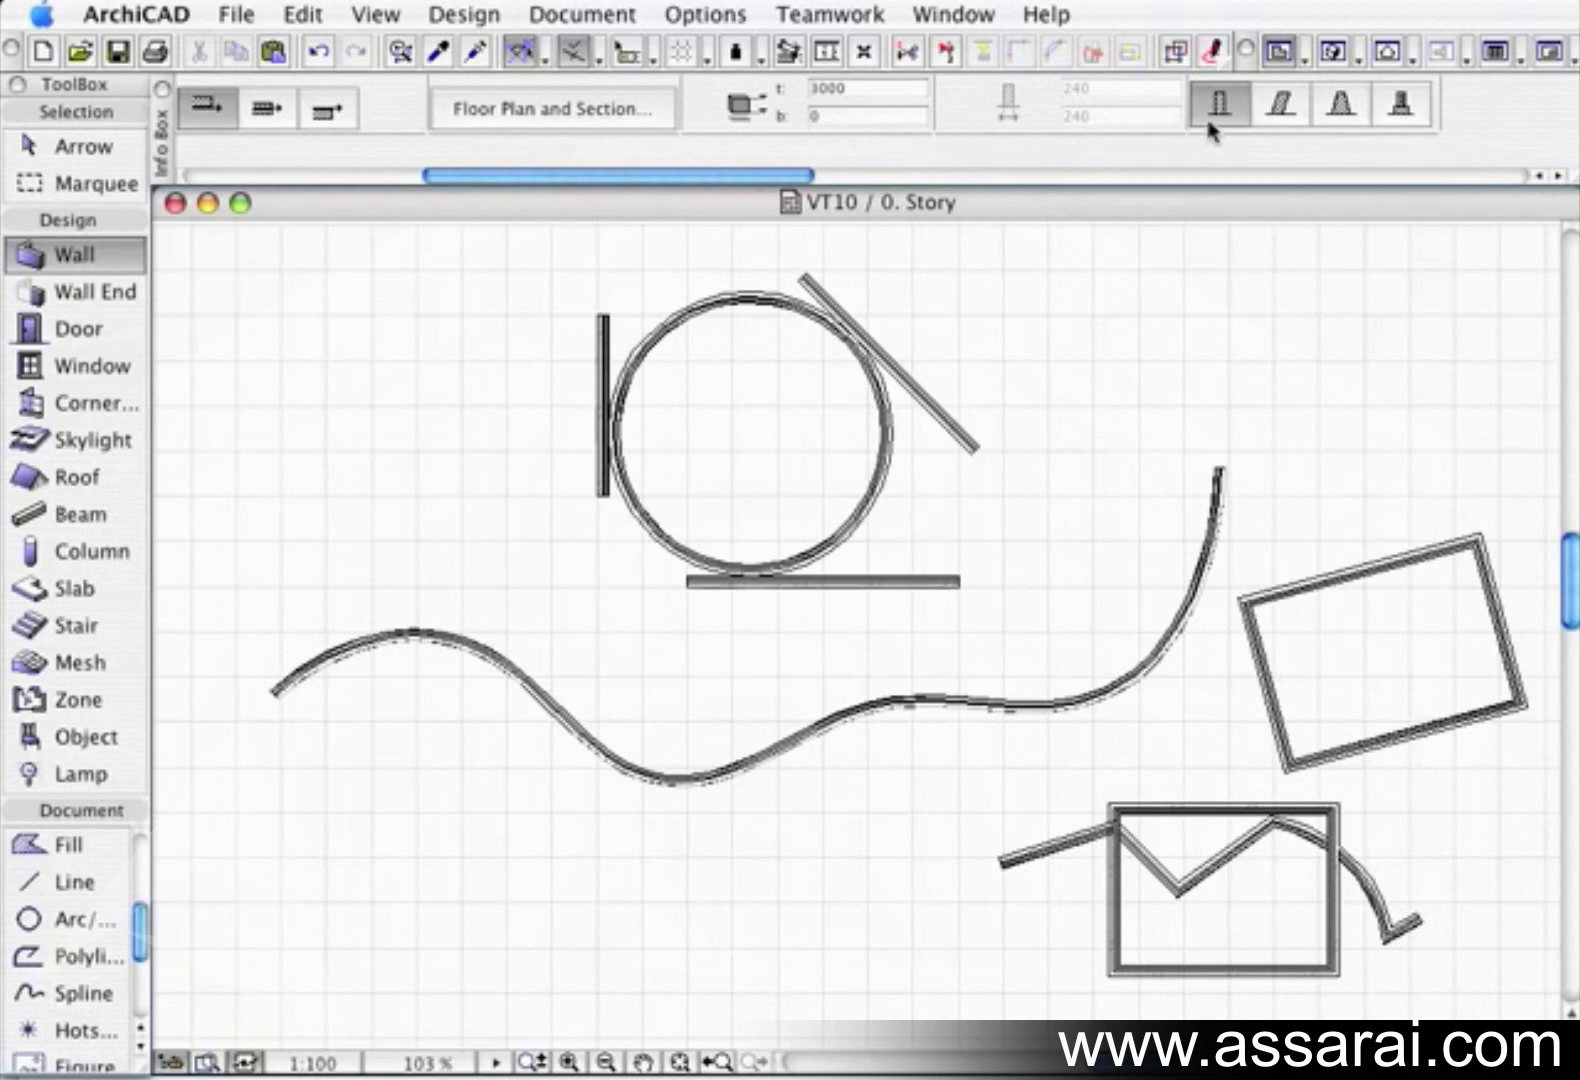